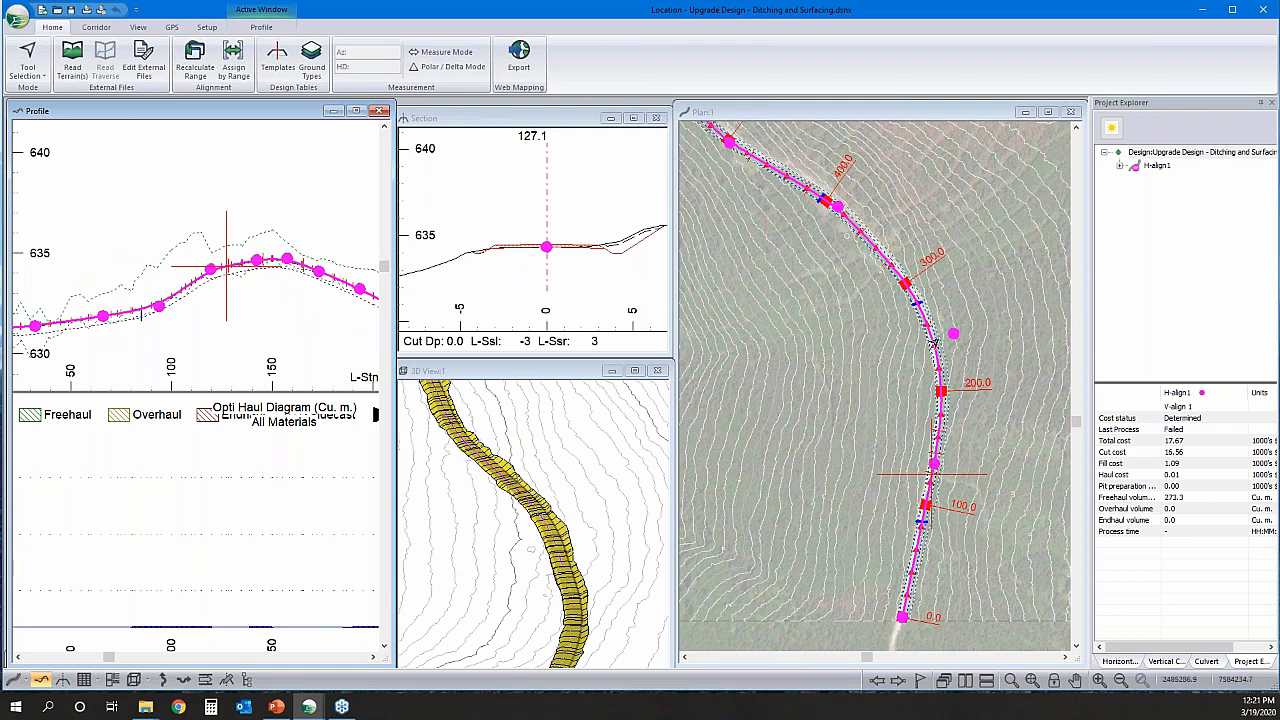
# - Inspect the road cross-sections by picking stations 170.0 and 195.0 along the profile
pyautogui.moveTo(605, 234); pyautogui.dragTo(571, 248, button='middle')
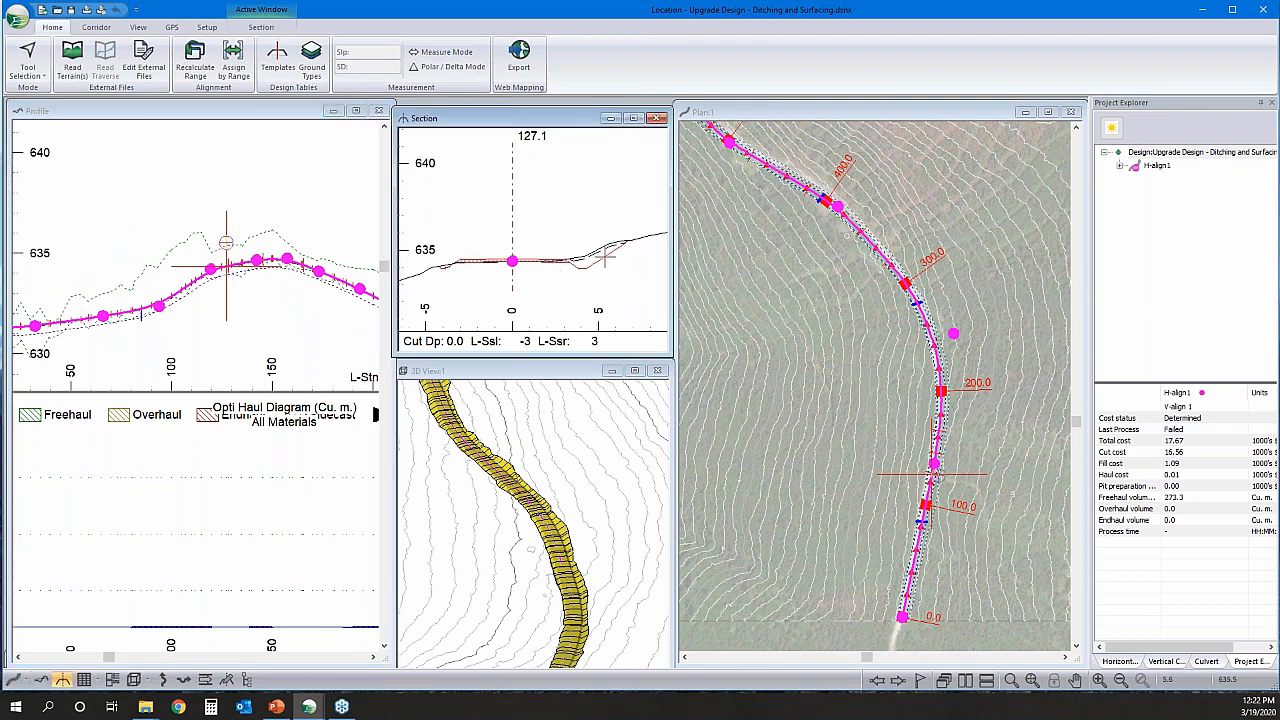
pyautogui.click(312, 269)
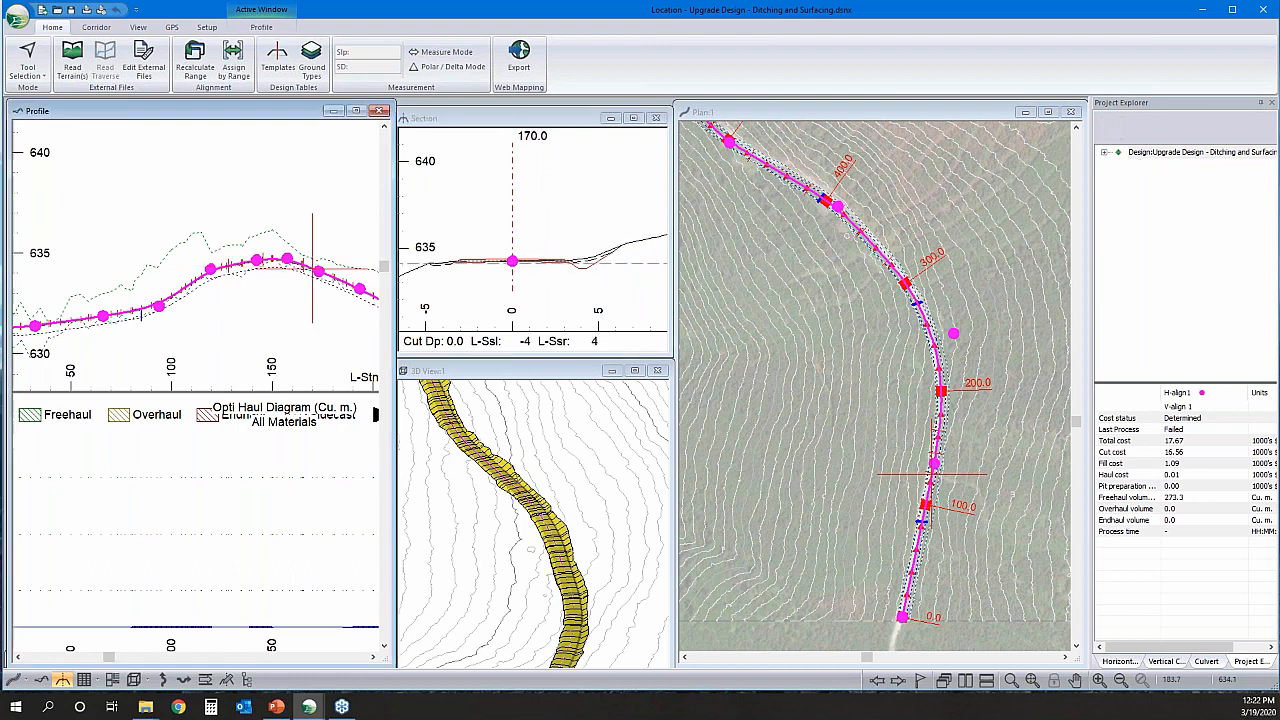
pyautogui.moveTo(332, 281); pyautogui.dragTo(315, 277, button='middle')
pyautogui.click(345, 287)
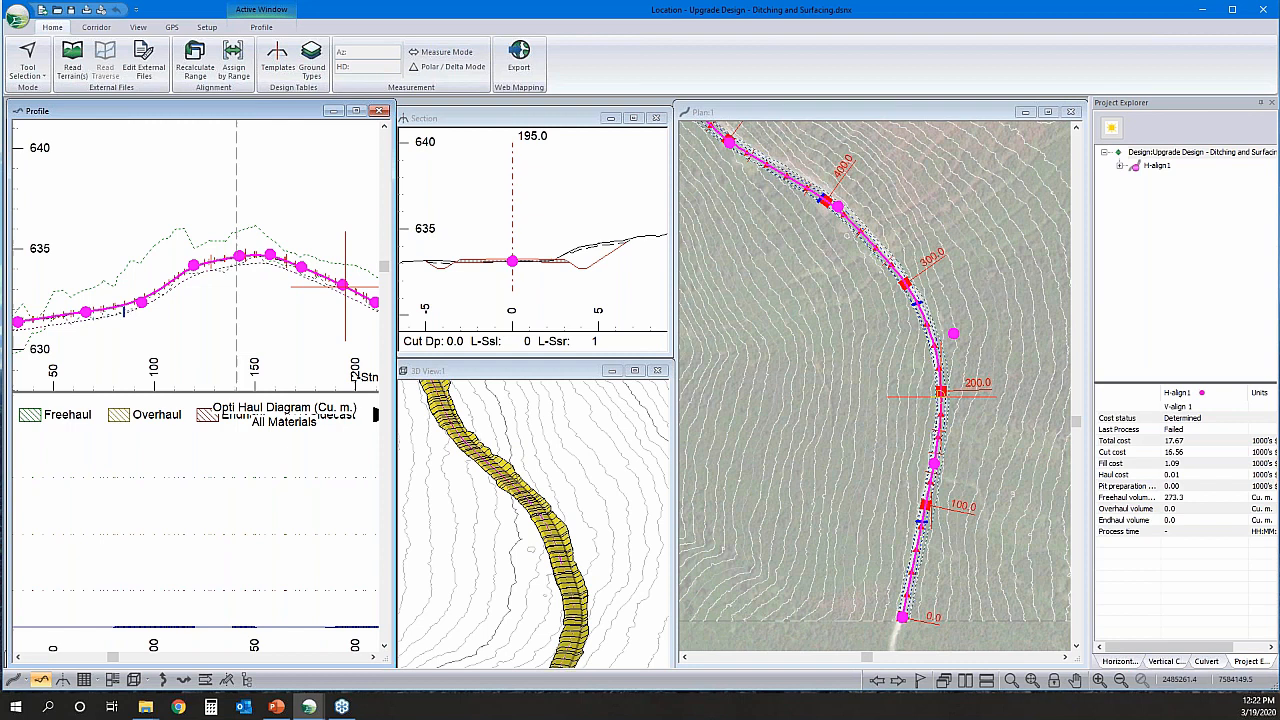
# - Open the data table of earthwork volumes by station and move it clear of the section view
pyautogui.click(84, 679)
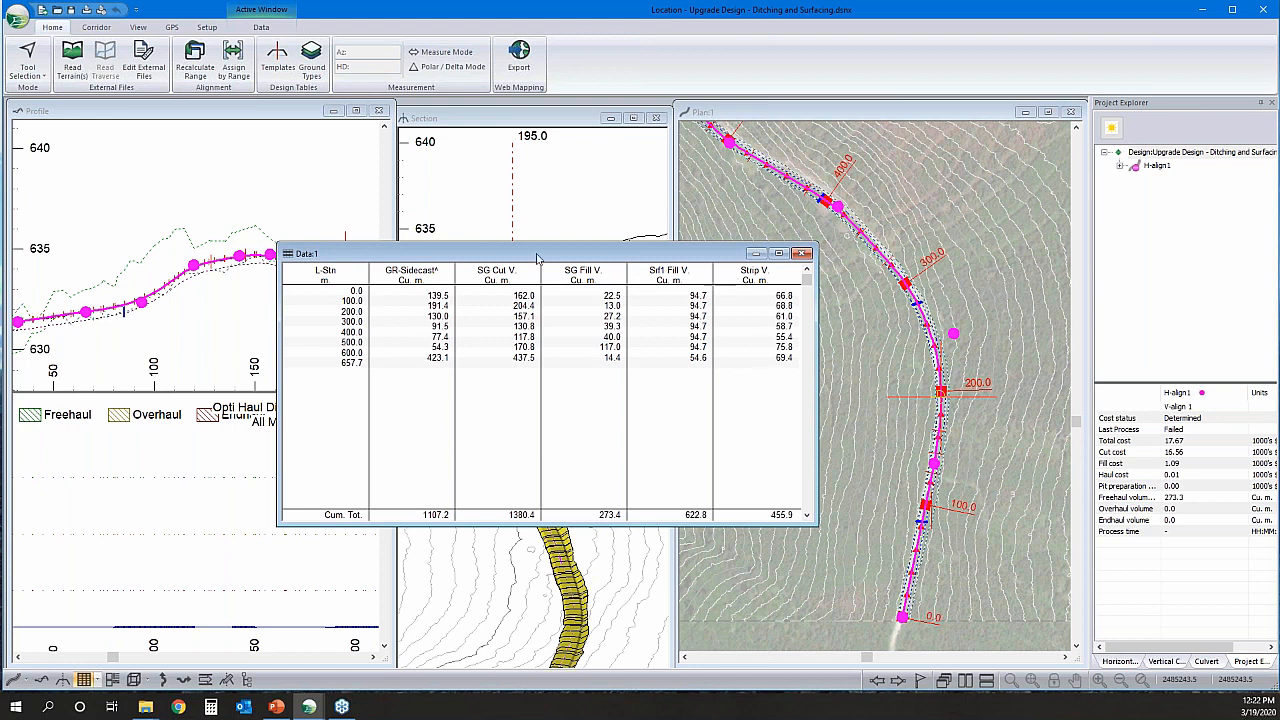
pyautogui.moveTo(563, 254); pyautogui.dragTo(583, 344)
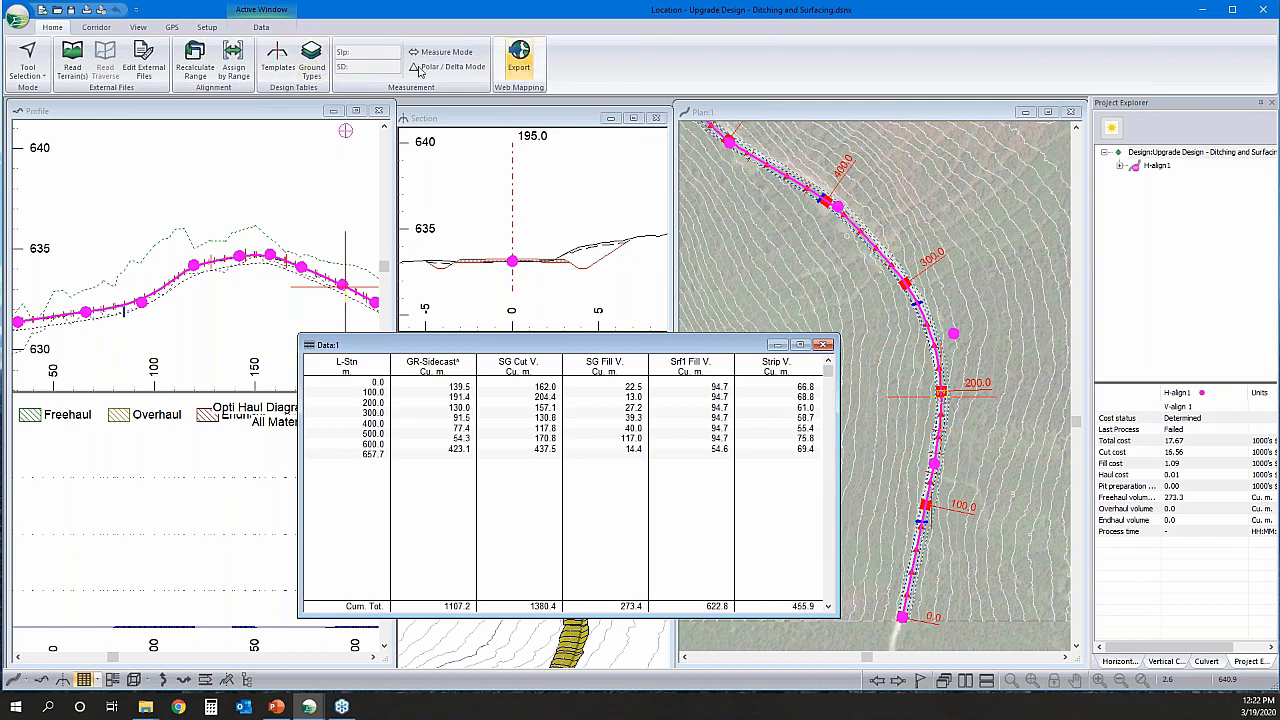
# - Review the costs of the GR Gravel ground type without changing them, and put the volume data table away
pyautogui.click(311, 60)
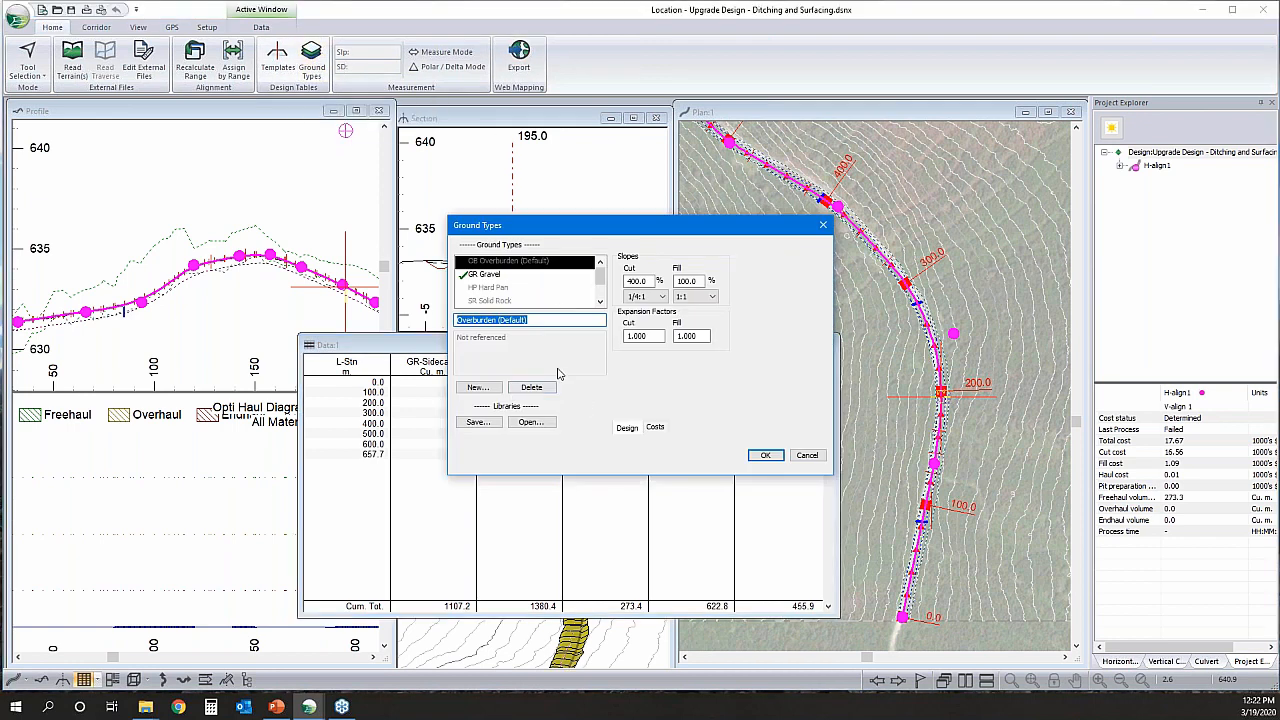
pyautogui.click(655, 427)
pyautogui.click(486, 274)
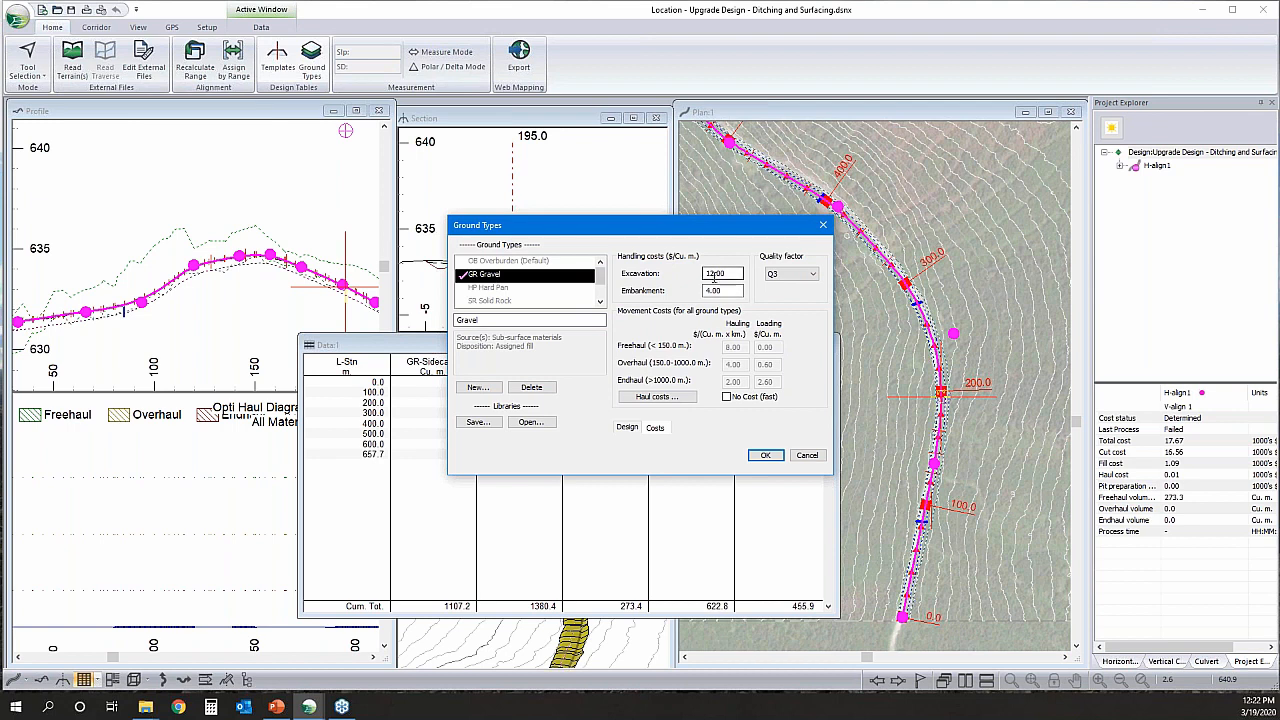
pyautogui.click(814, 461)
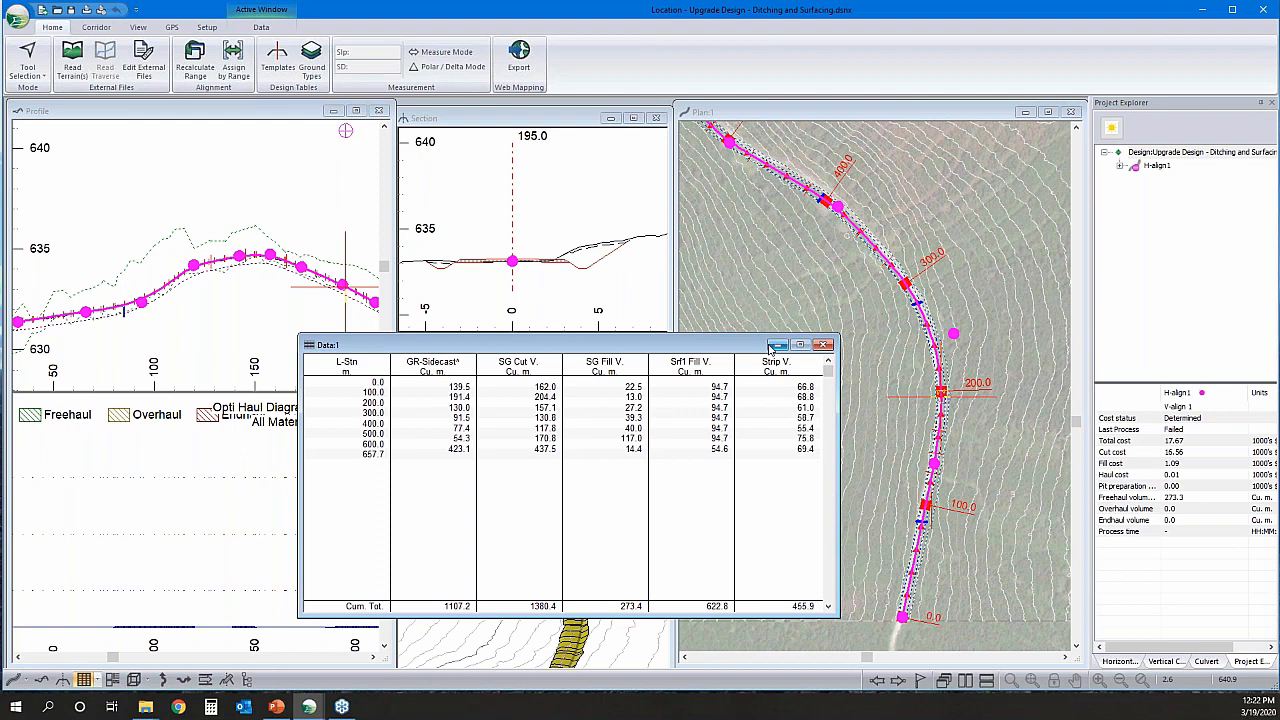
pyautogui.click(777, 345)
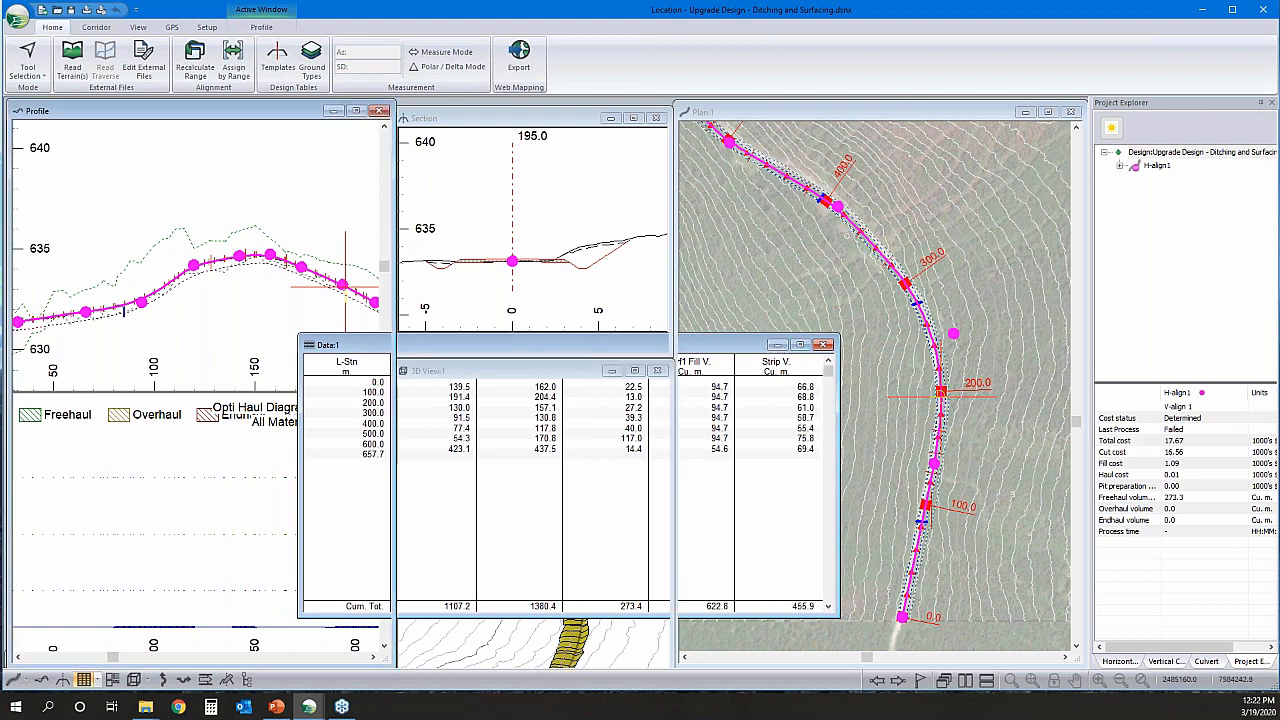
# - Shift the horizontal alignment's control point near station 500 in the plan, trying several positions and settling close to the original line
pyautogui.moveTo(866, 349); pyautogui.dragTo(863, 500, button='middle')
pyautogui.scroll(-1, 846, 443)
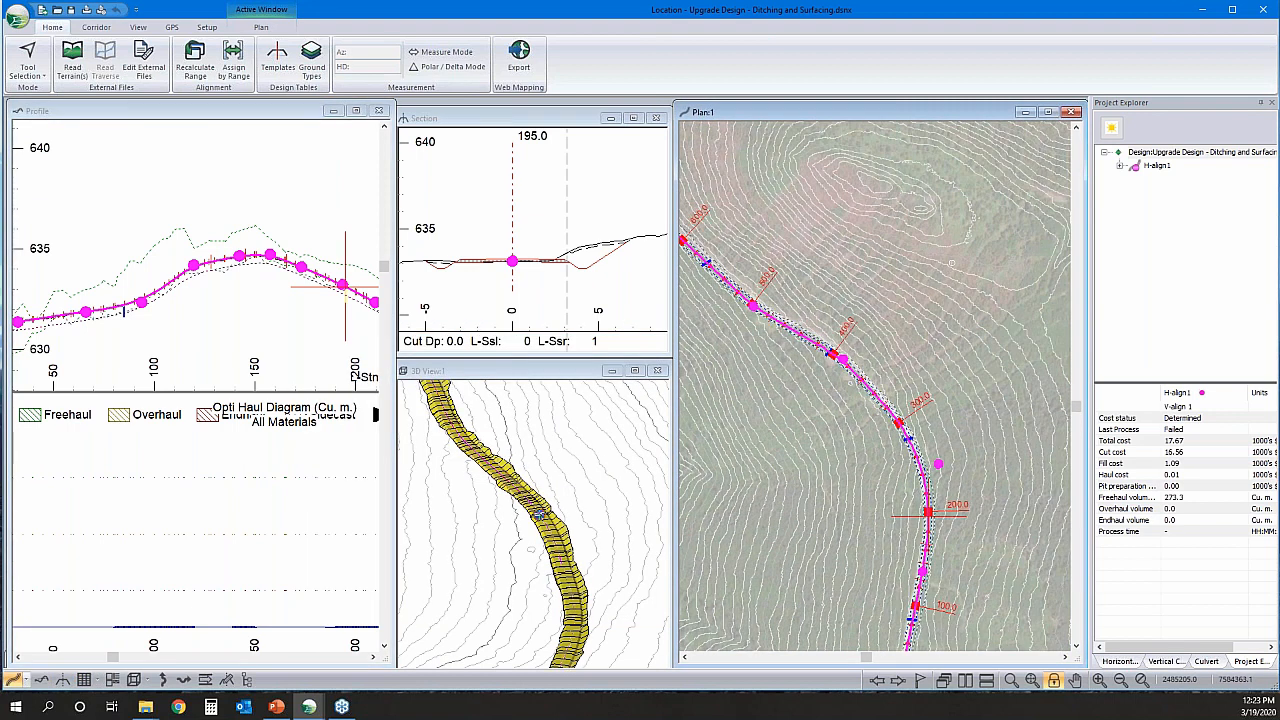
pyautogui.rightClick(807, 318)
pyautogui.click(840, 337)
pyautogui.moveTo(753, 307); pyautogui.dragTo(751, 329)
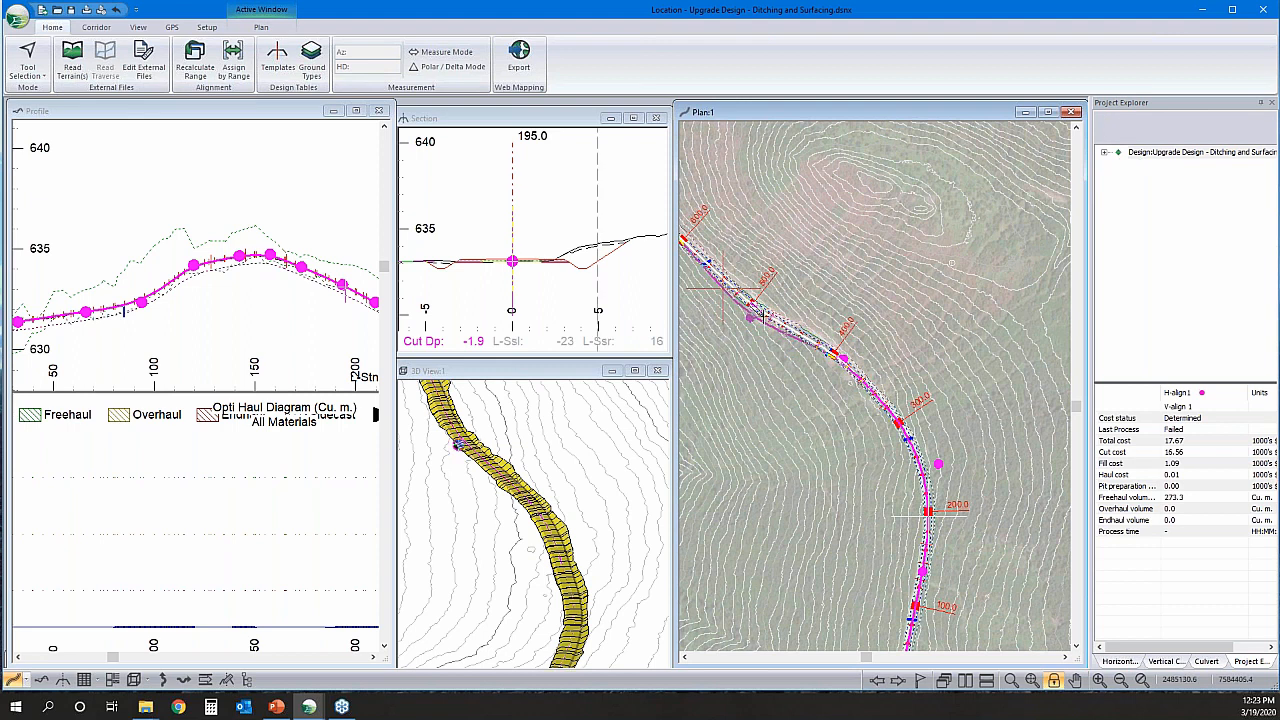
pyautogui.moveTo(765, 316); pyautogui.dragTo(760, 299)
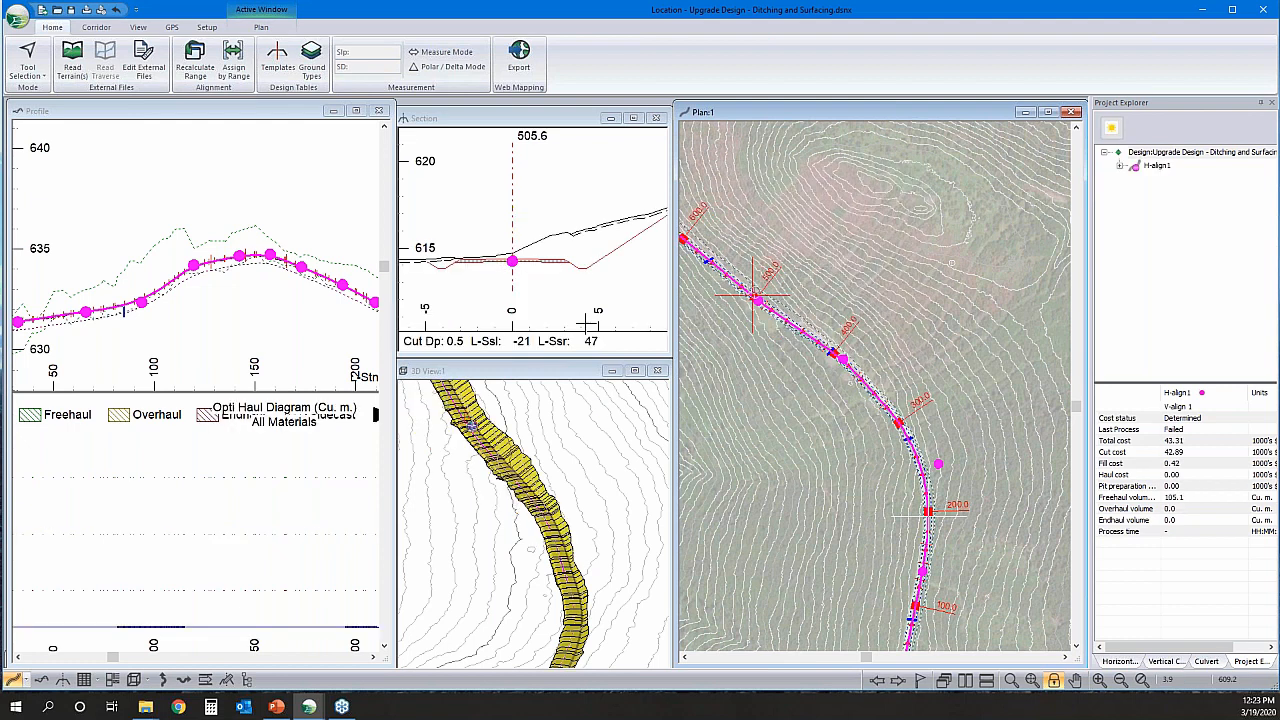
pyautogui.moveTo(758, 300); pyautogui.dragTo(757, 305)
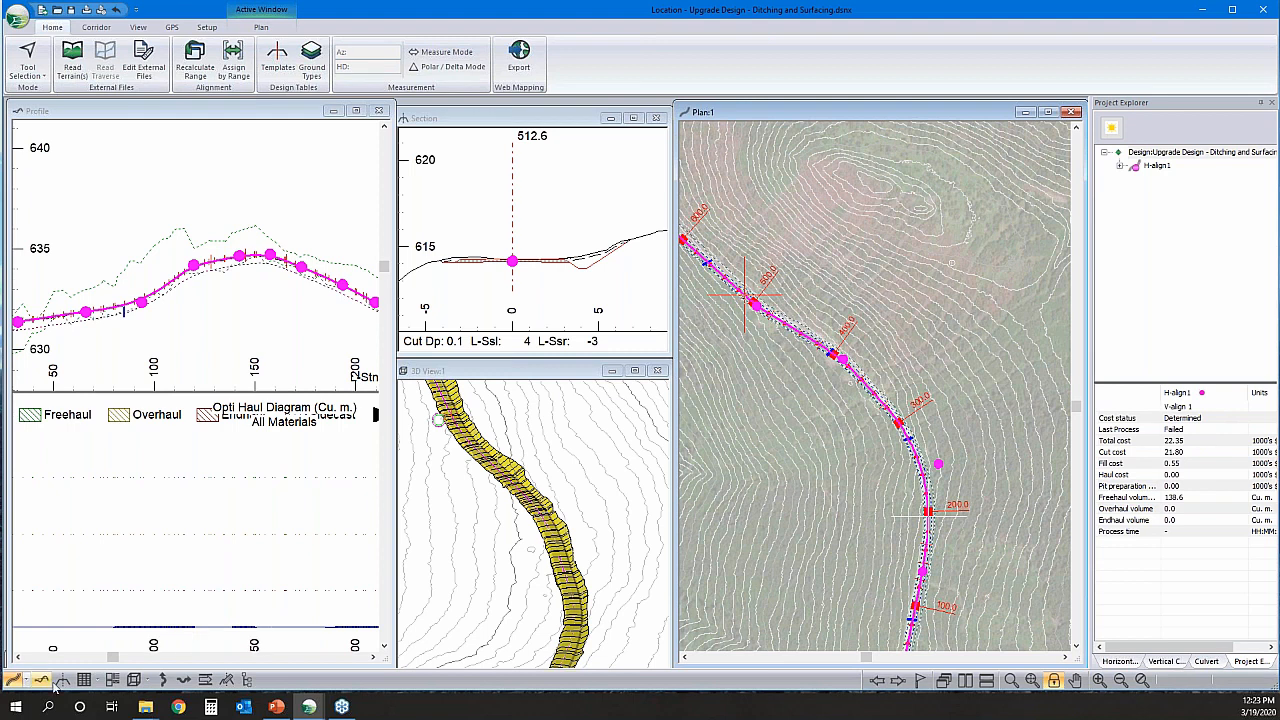
# - Replace the blank multi-plot book with the book layout BookTemplate ANSI D formatted.blt
pyautogui.click(112, 680)
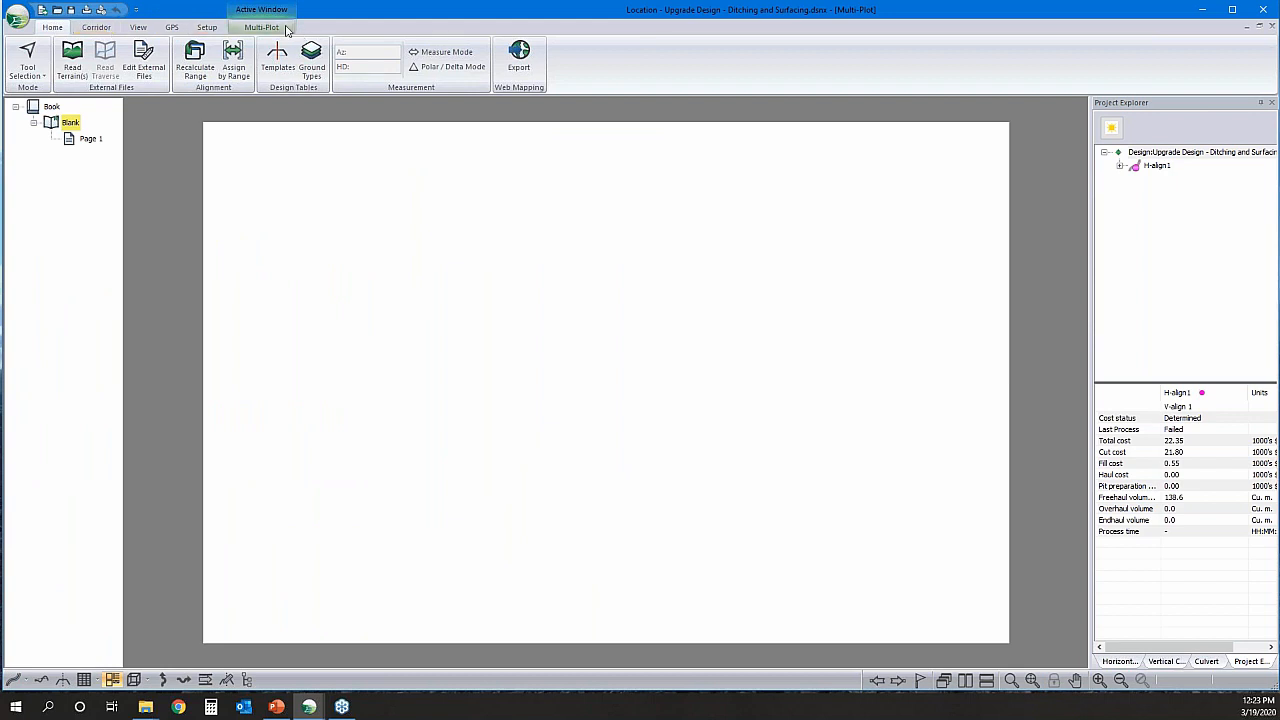
pyautogui.click(263, 28)
pyautogui.click(129, 61)
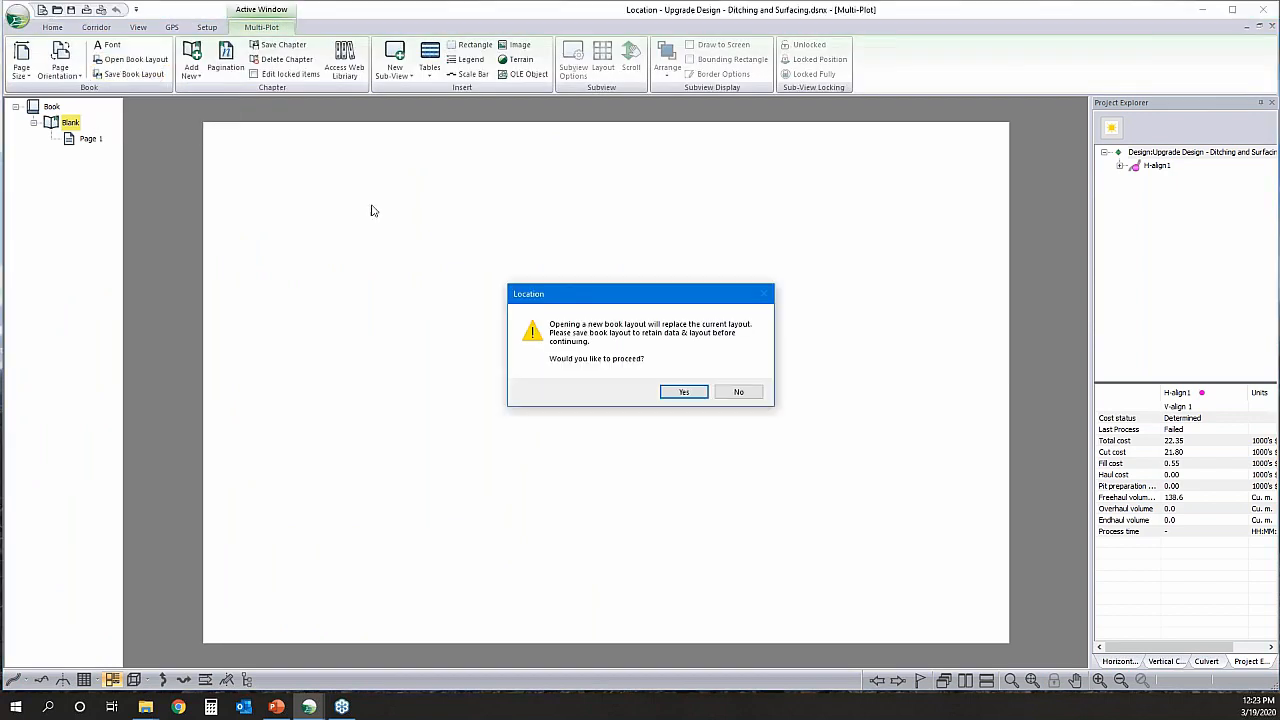
pyautogui.click(680, 392)
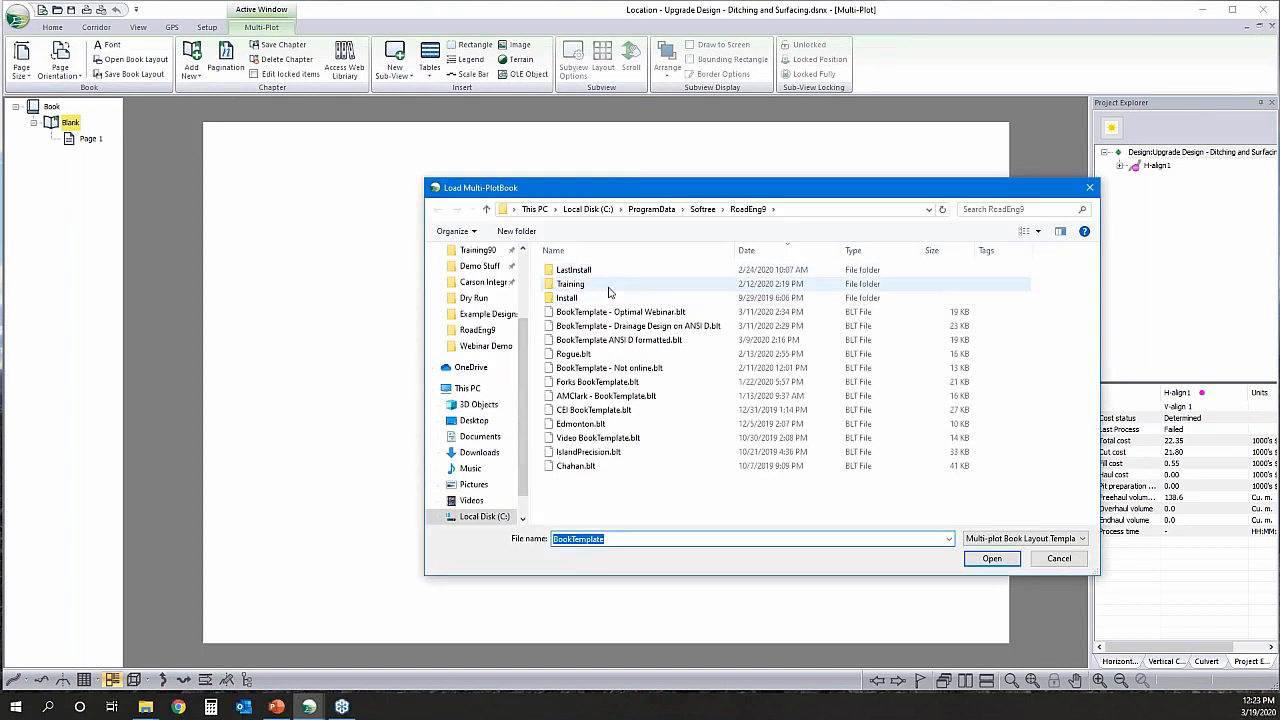
pyautogui.click(640, 340)
pyautogui.click(990, 560)
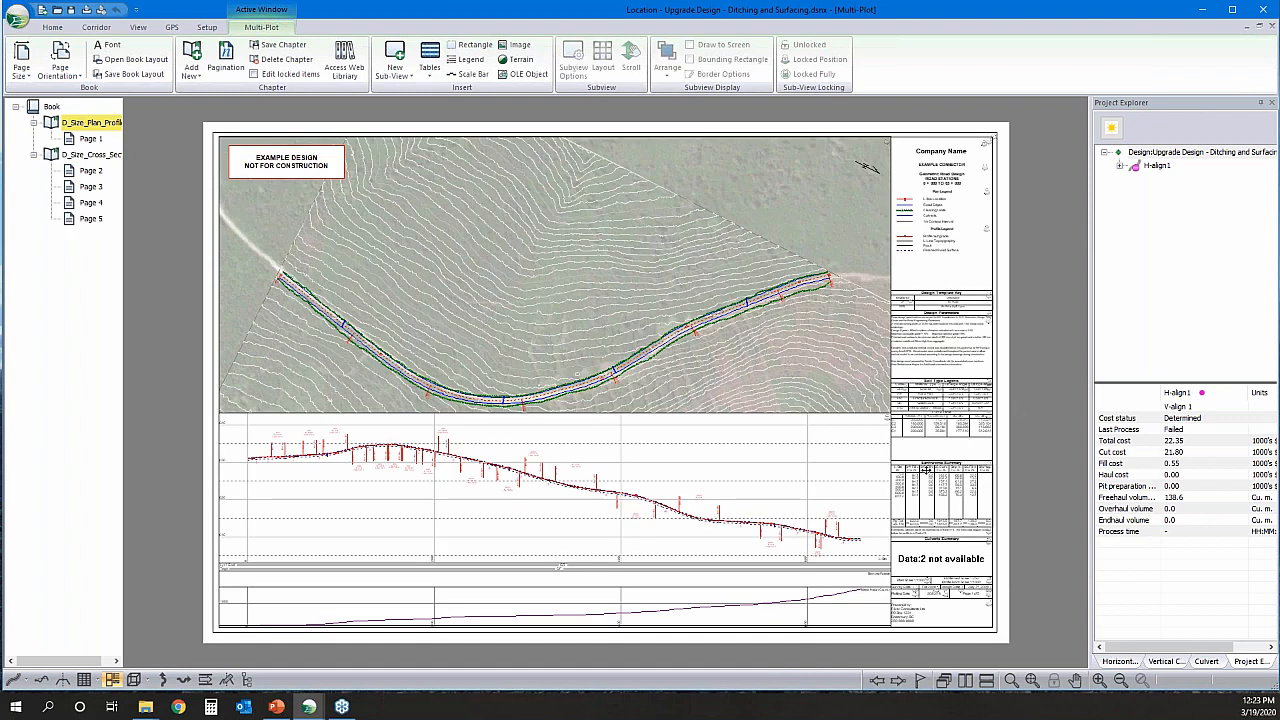
# - Examine the Earthworks Summary on the plan and profile sheet and the cross-section sheets of the plot book
pyautogui.scroll(3, 974, 440)
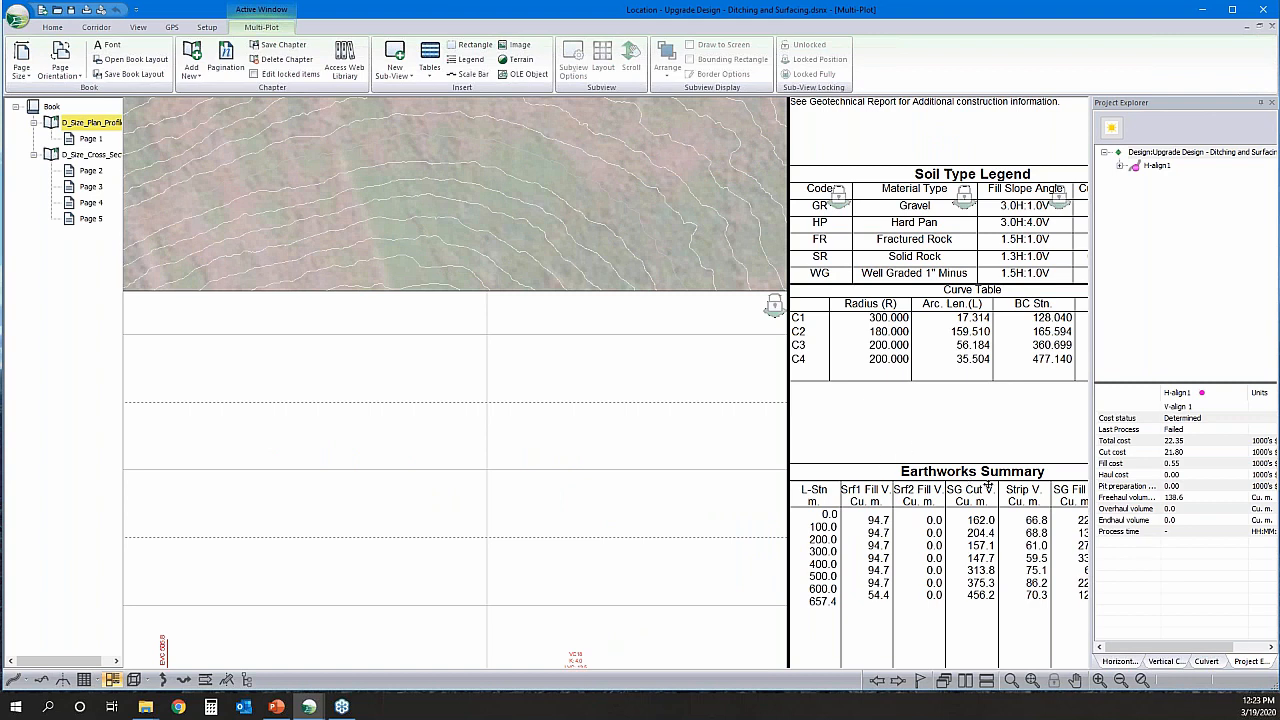
pyautogui.moveTo(912, 505); pyautogui.dragTo(750, 384, button='middle')
pyautogui.click(105, 155)
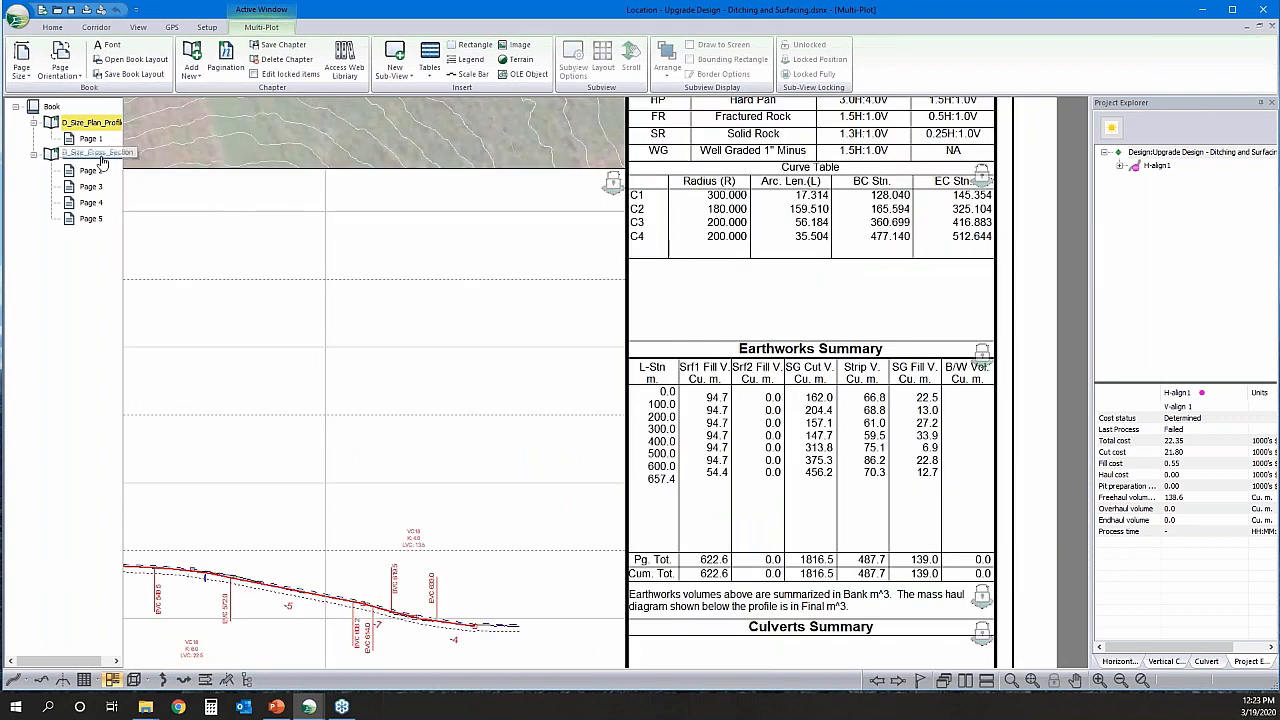
pyautogui.scroll(-5, 669, 296)
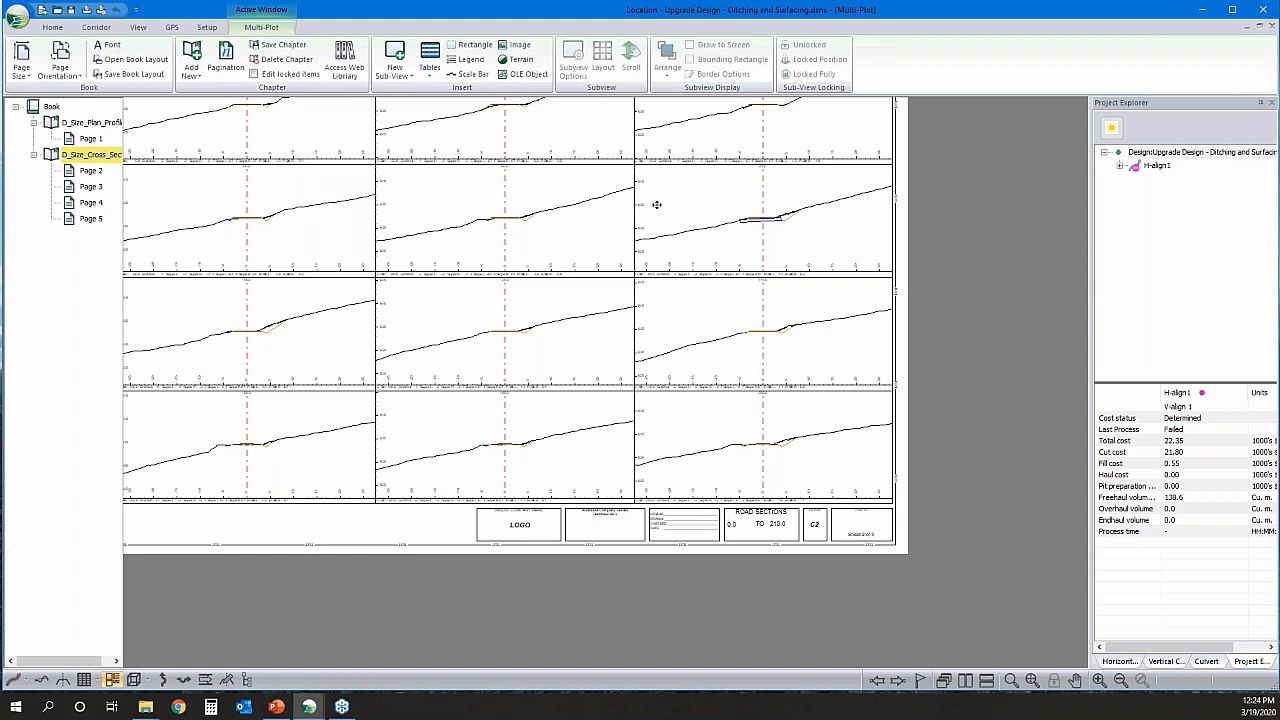
# - Launch RoadEng9 Terrain and insert the Proposed_Rd.SHP shapefile in the NAD83_Maine_East projection with Imperial (ft.) units
pyautogui.click(1204, 11)
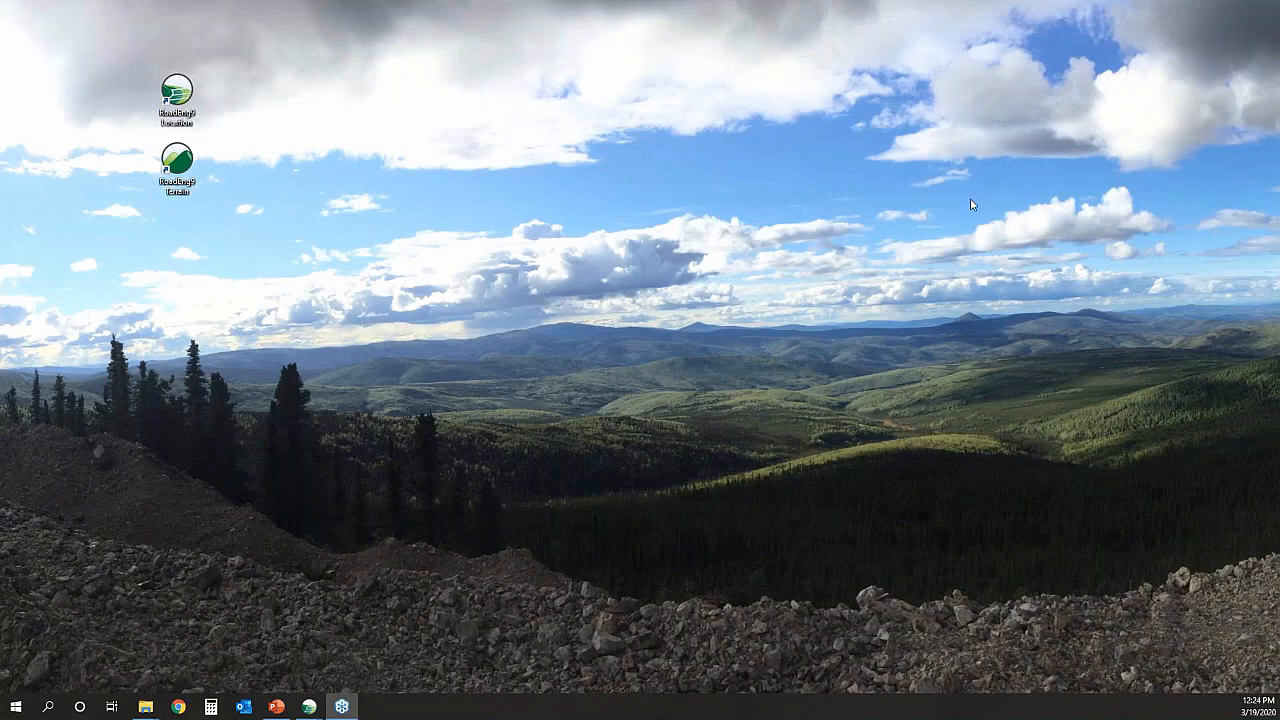
pyautogui.doubleClick(177, 165)
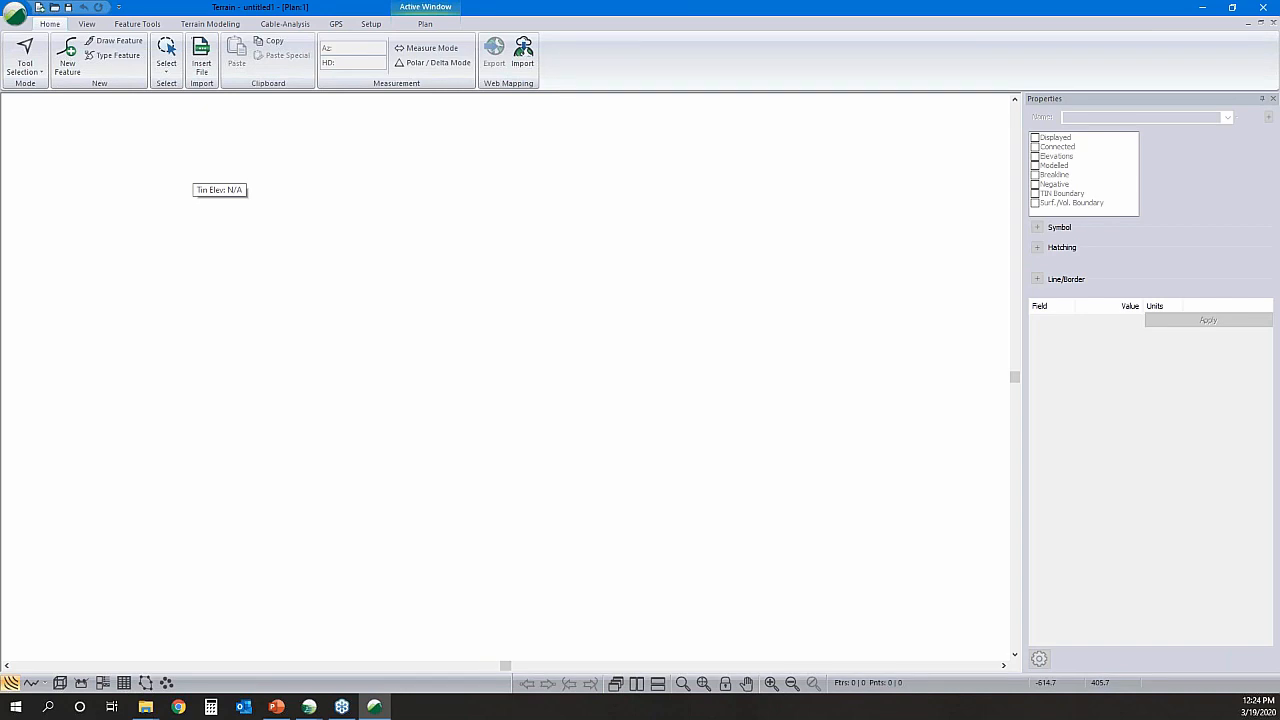
pyautogui.click(202, 68)
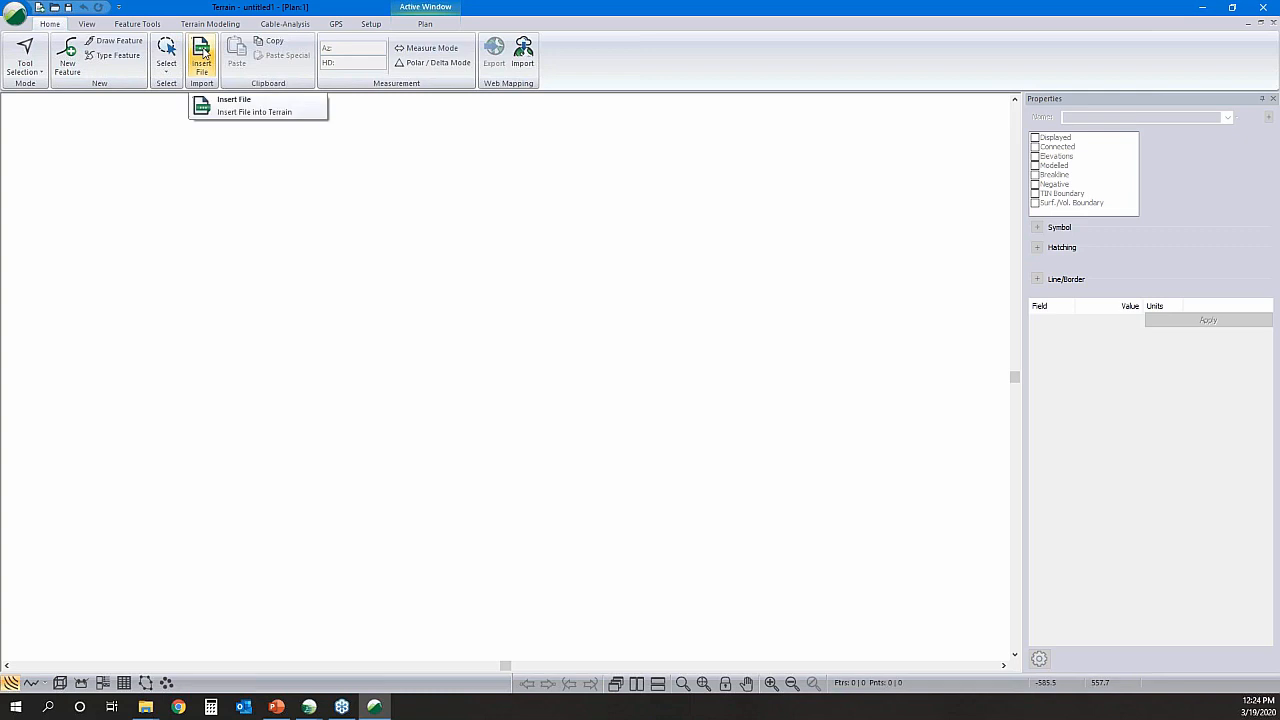
pyautogui.click(207, 55)
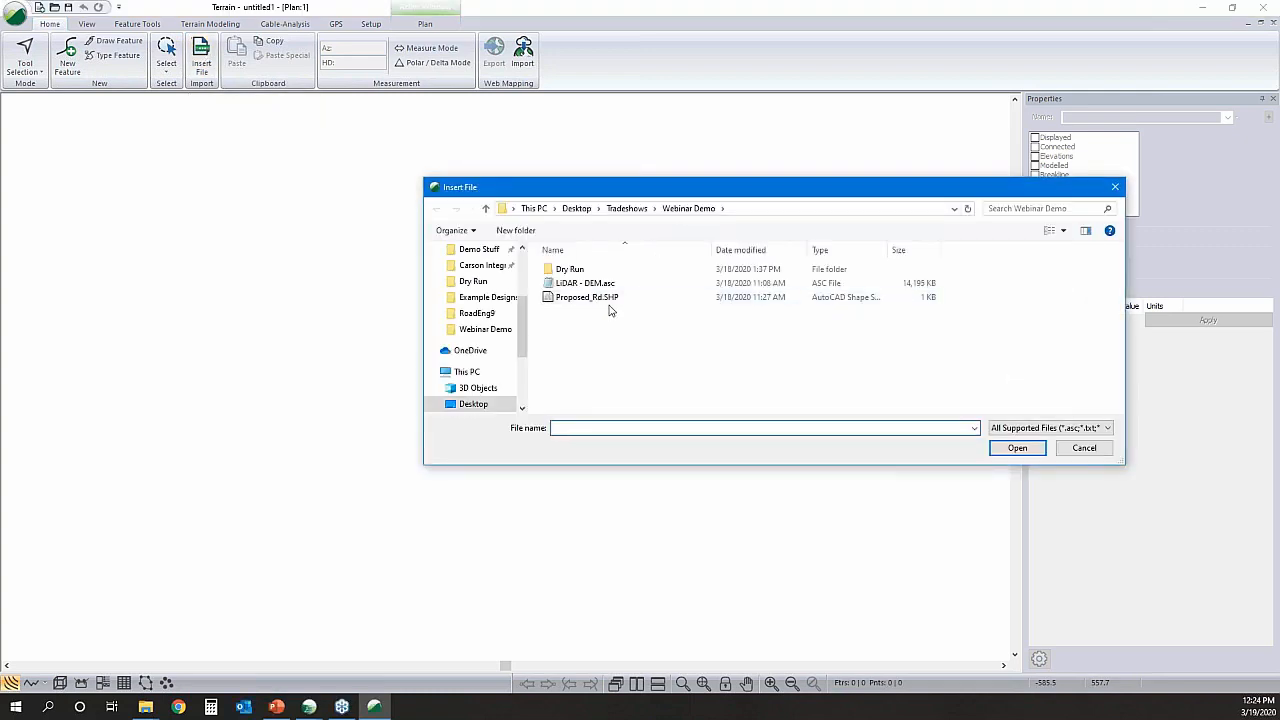
pyautogui.click(603, 302)
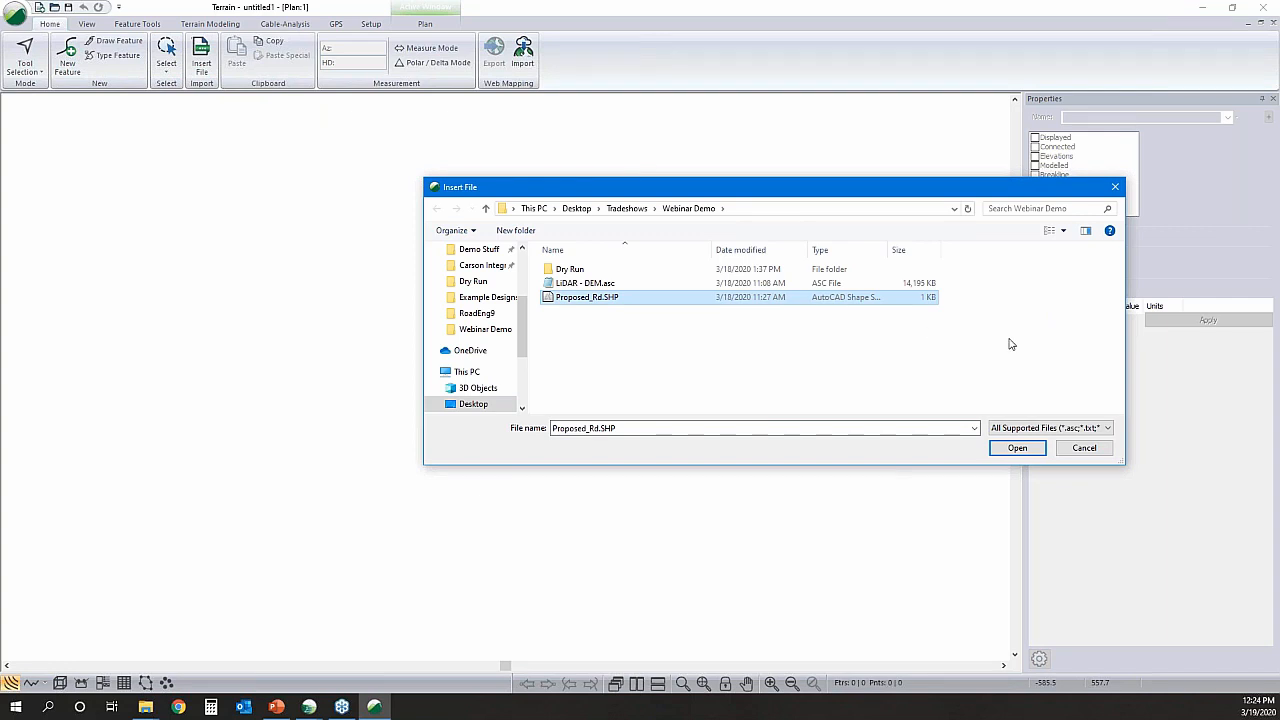
pyautogui.click(1020, 448)
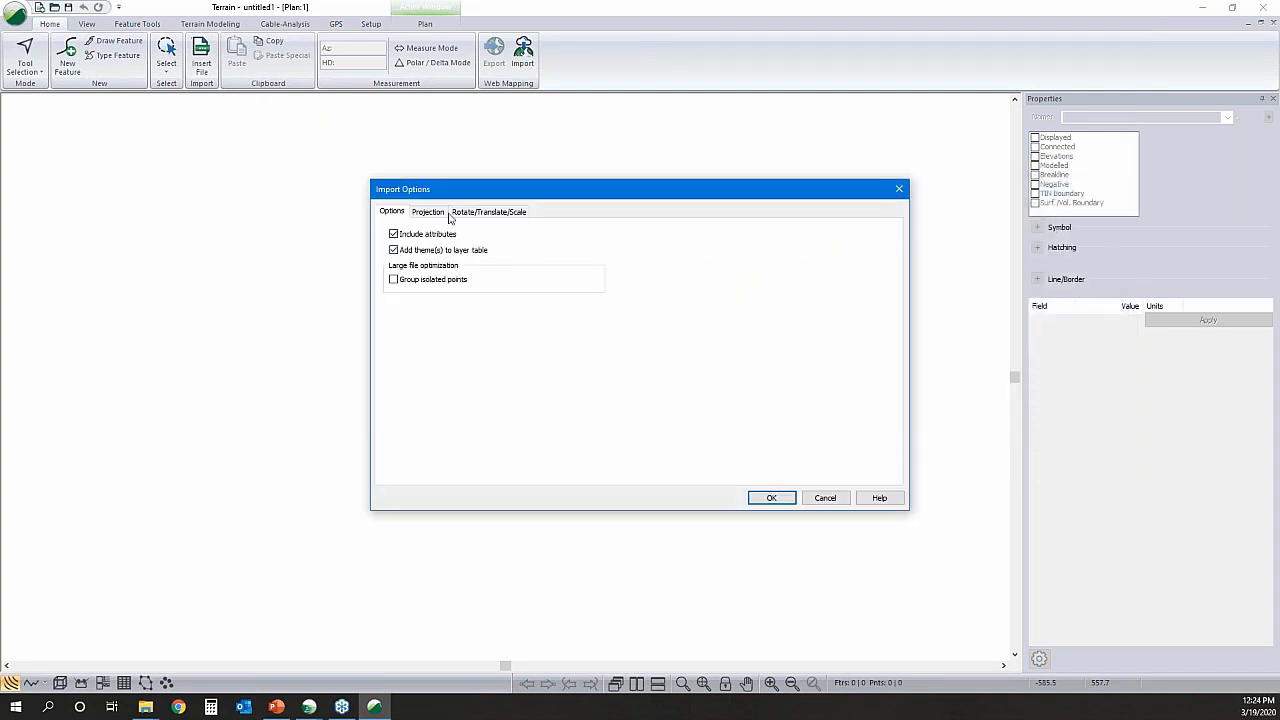
pyautogui.click(433, 213)
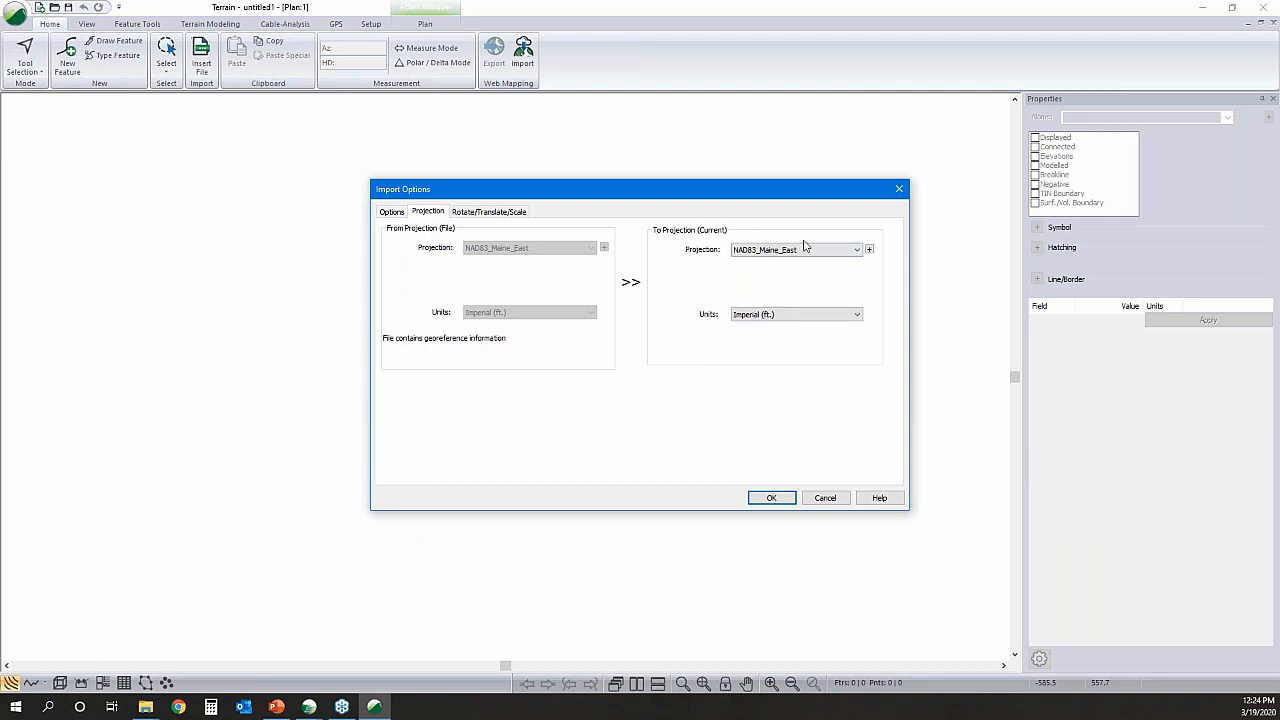
pyautogui.click(770, 497)
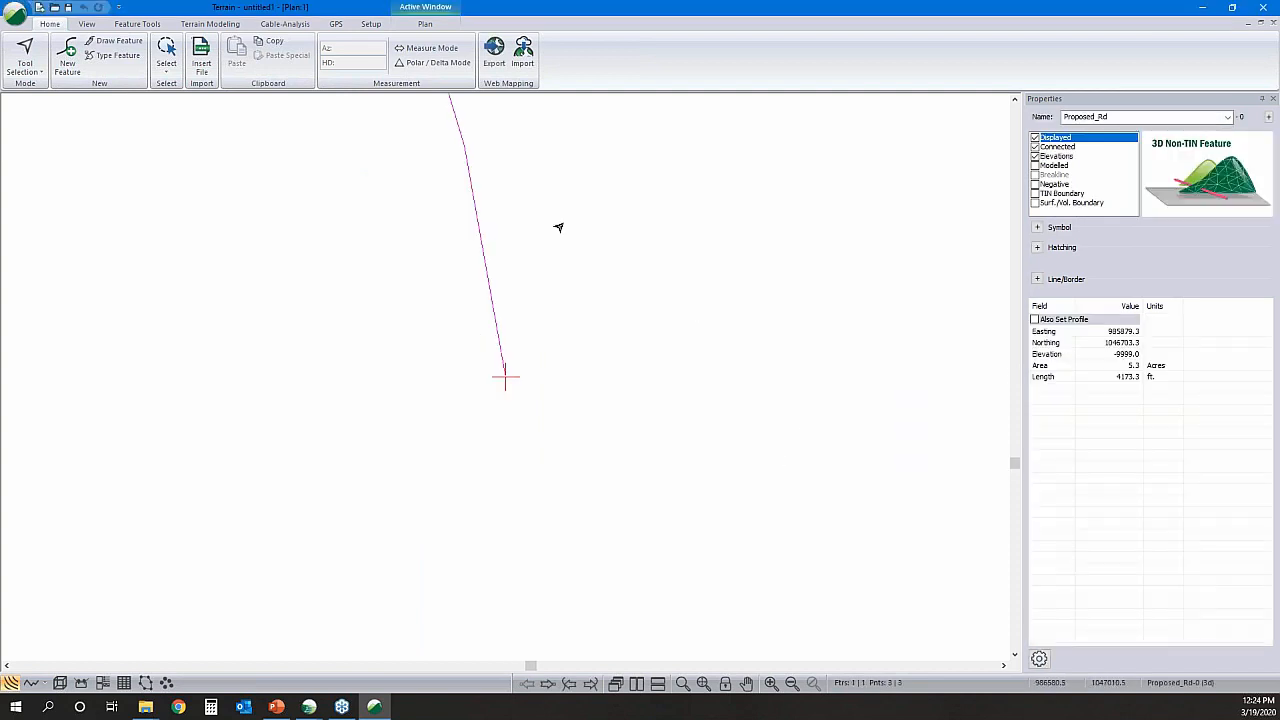
# - Insert LiDAR - DEM.asc into the terrain using the ASCII Lidar (x,y,z) format and the default import options
pyautogui.scroll(-2, 703, 446)
pyautogui.click(201, 57)
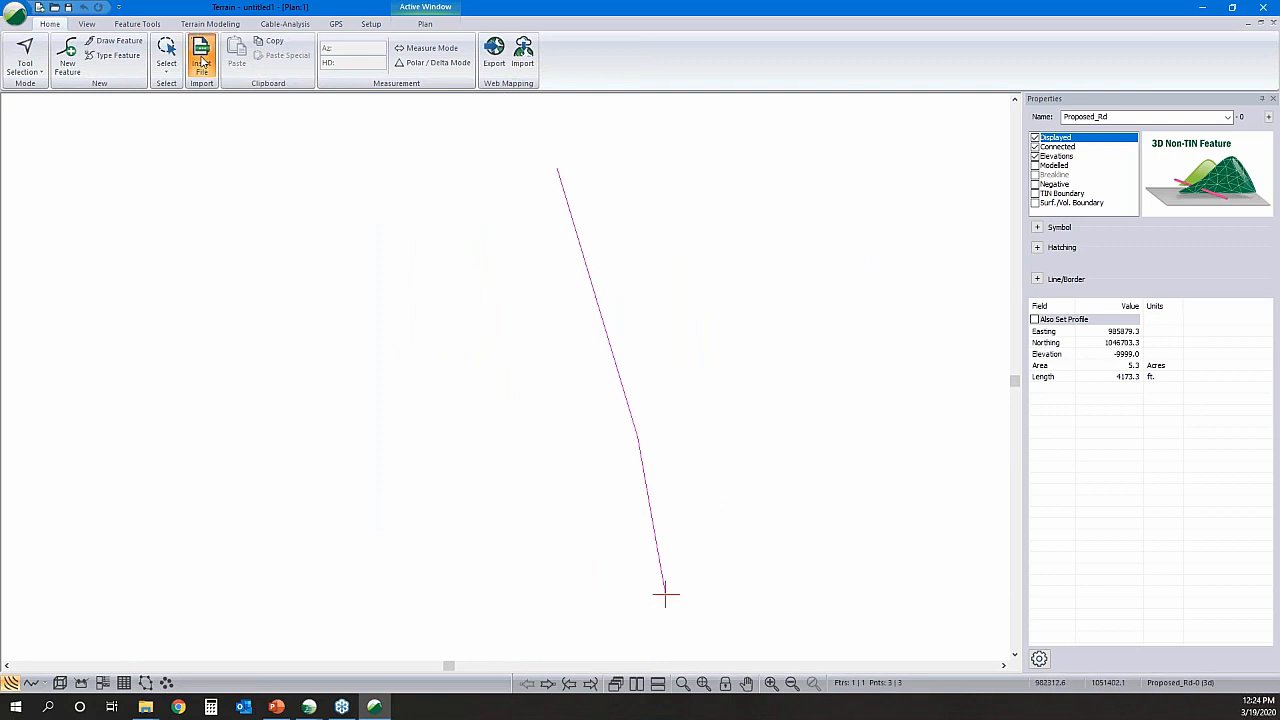
pyautogui.click(590, 284)
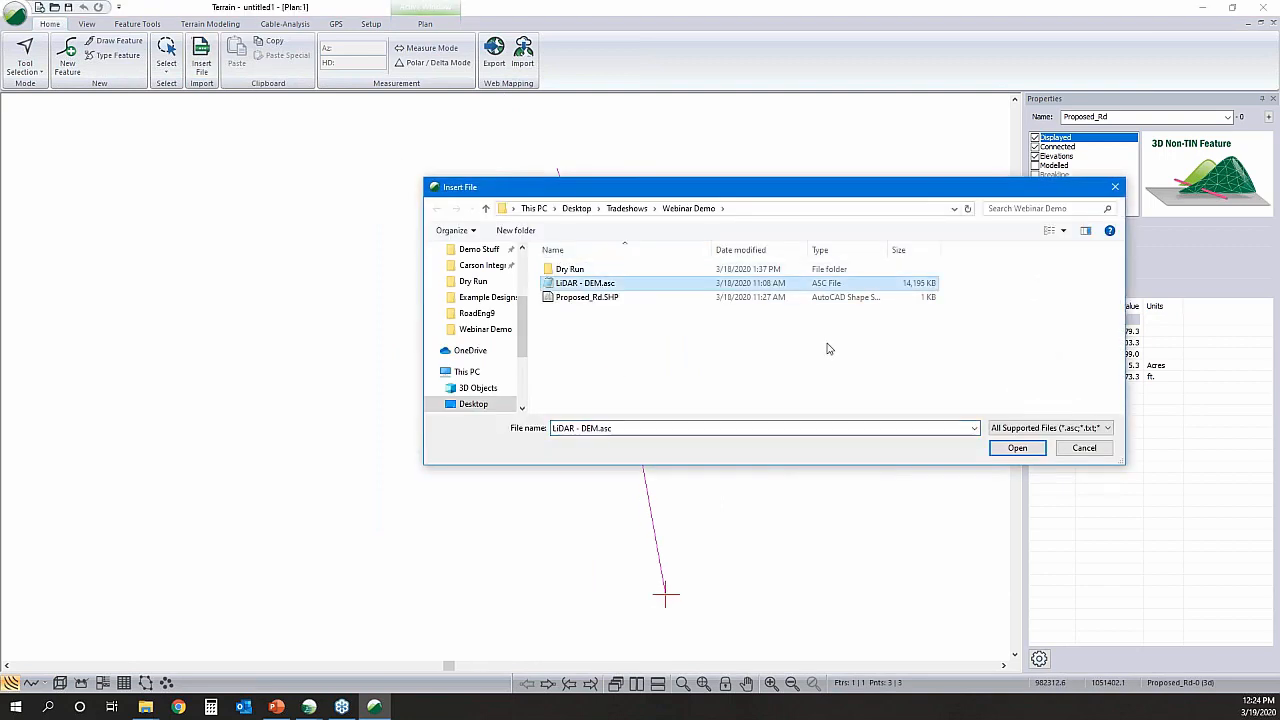
pyautogui.click(1016, 448)
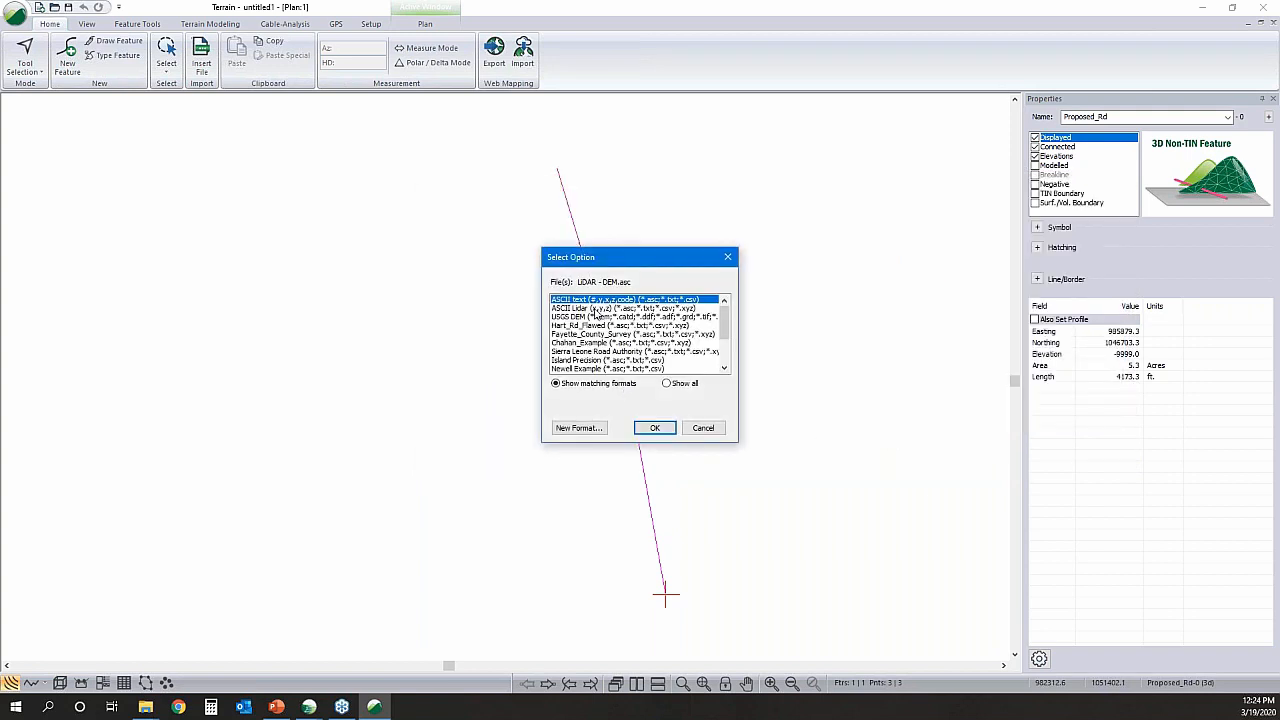
pyautogui.click(595, 309)
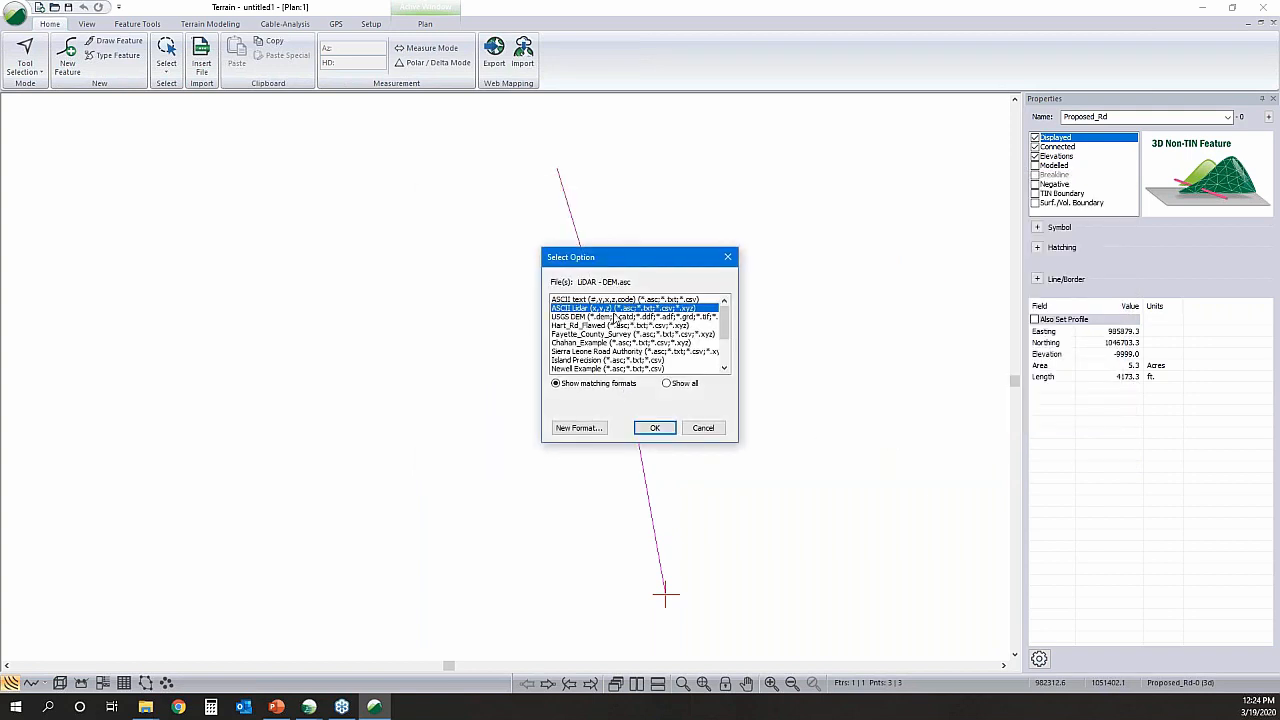
pyautogui.click(655, 428)
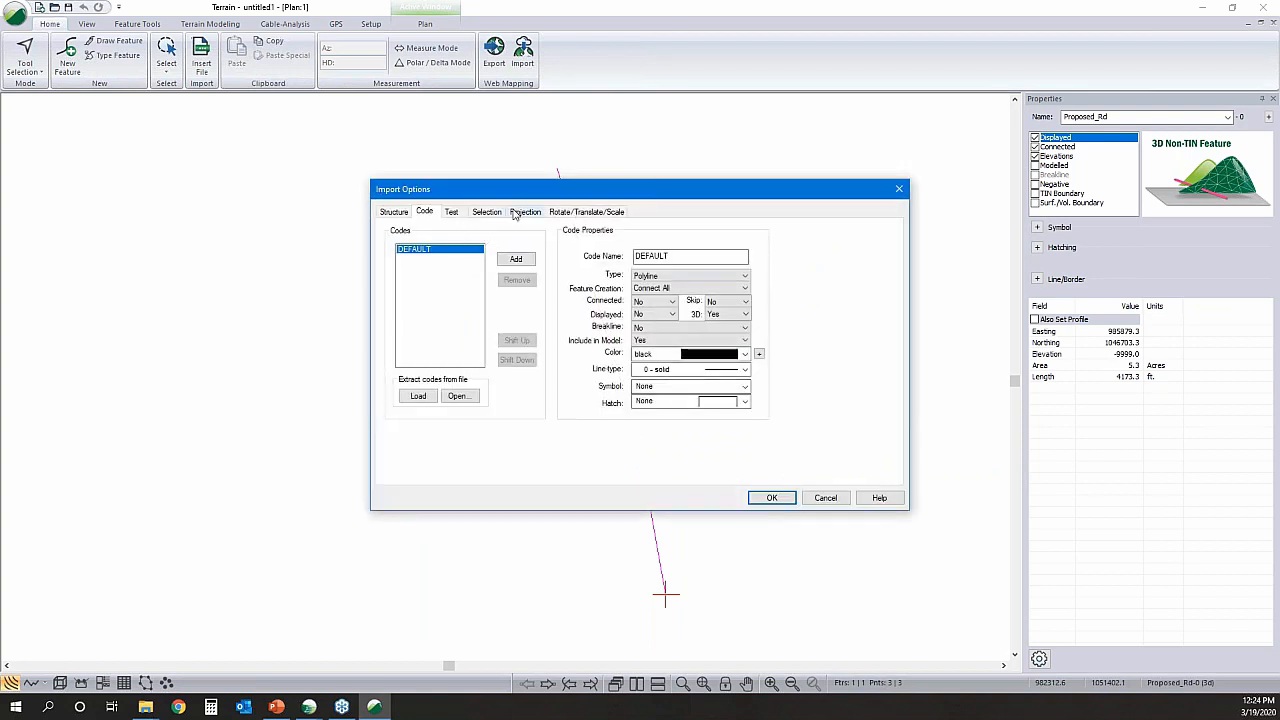
pyautogui.click(786, 498)
pyautogui.click(684, 393)
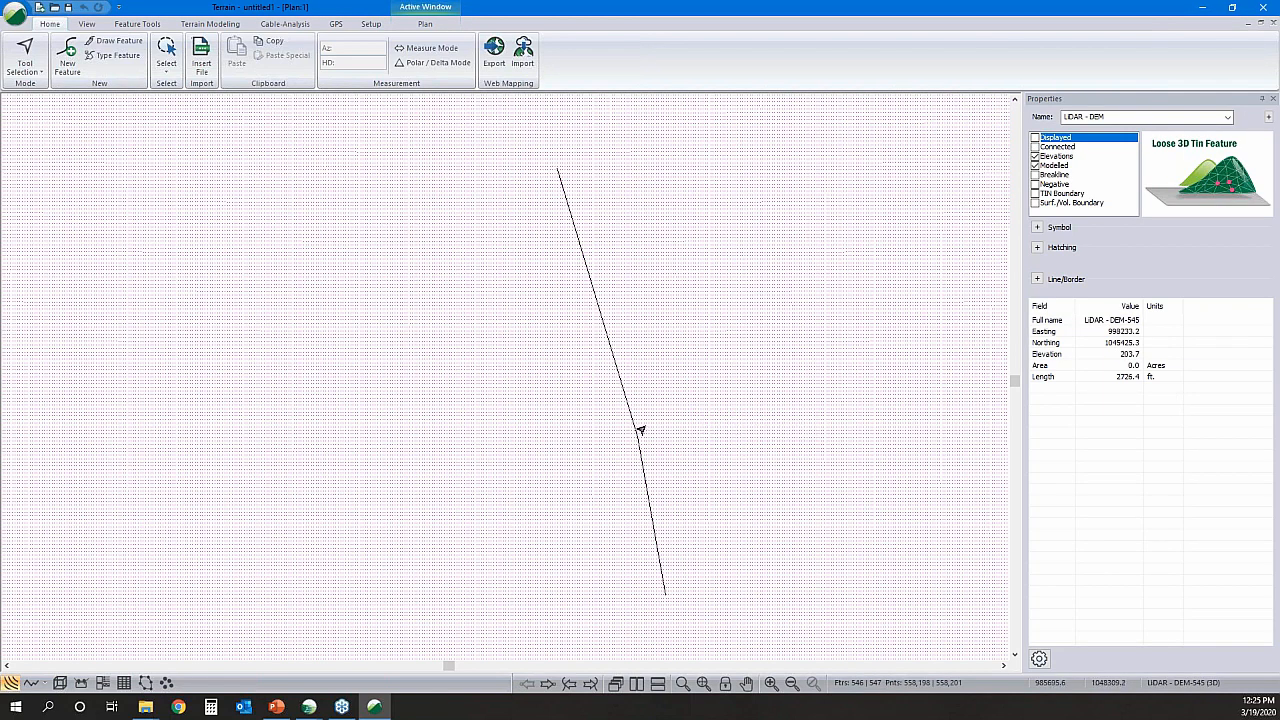
pyautogui.scroll(1, 648, 419)
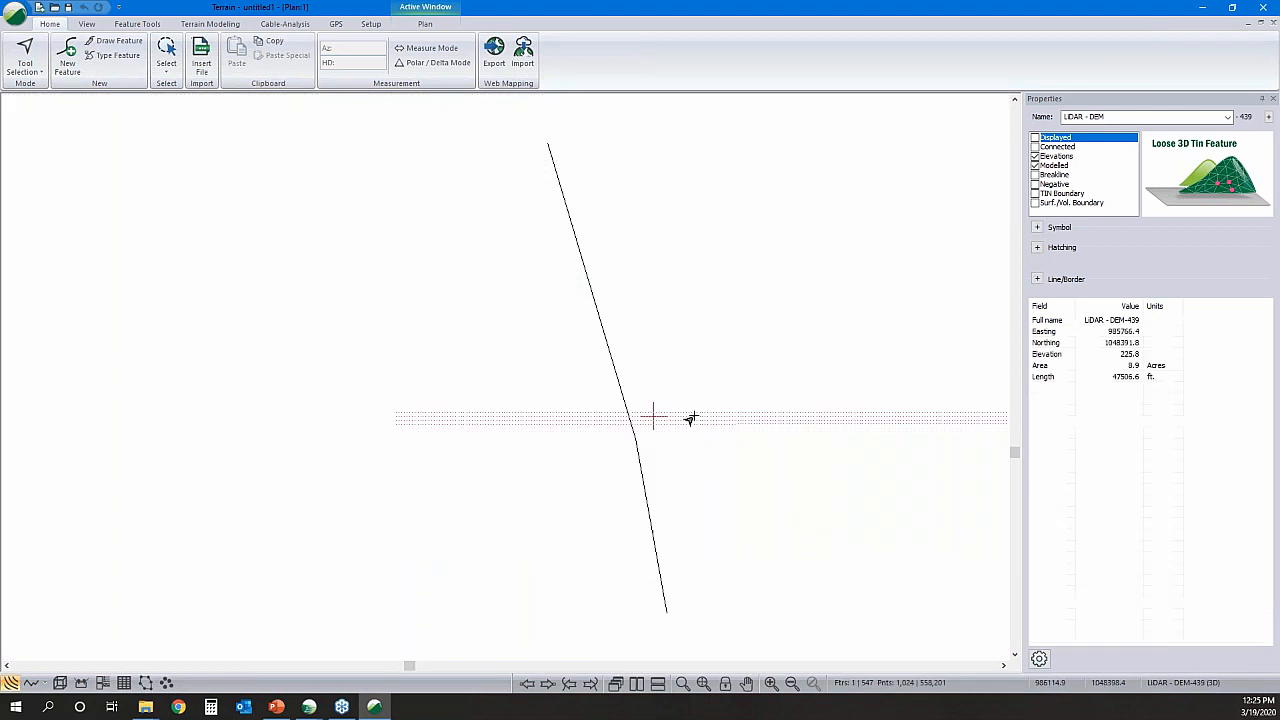
# - Generate the terrain TIN with major contours at a 25 interval and minor contours at 5, and show the surface in 3D
pyautogui.click(205, 25)
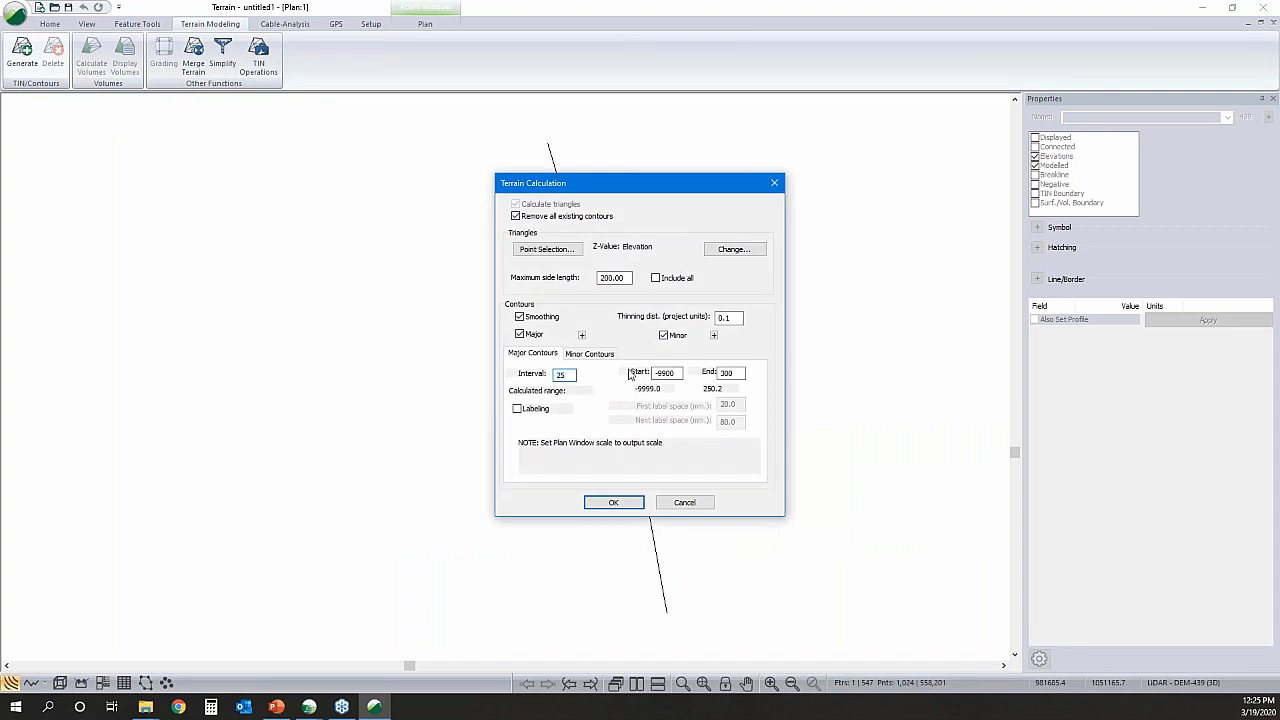
pyautogui.press('Tab')
pyautogui.click(588, 360)
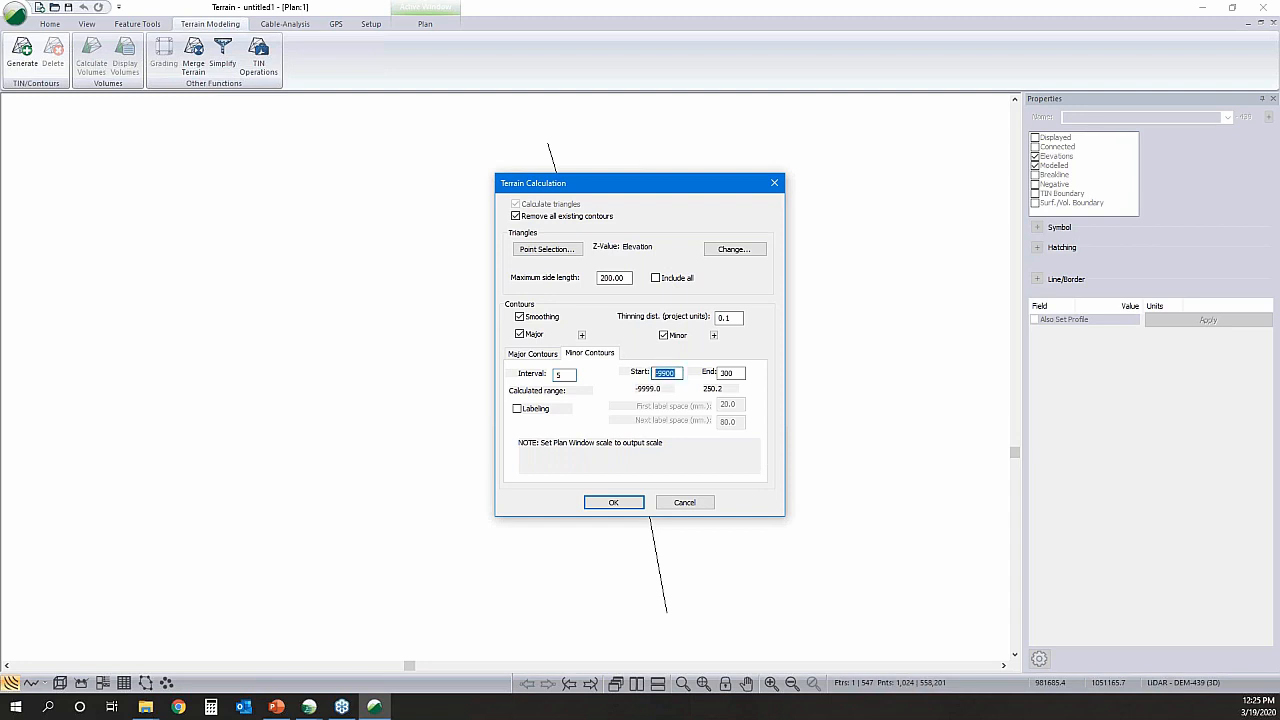
pyautogui.click(630, 502)
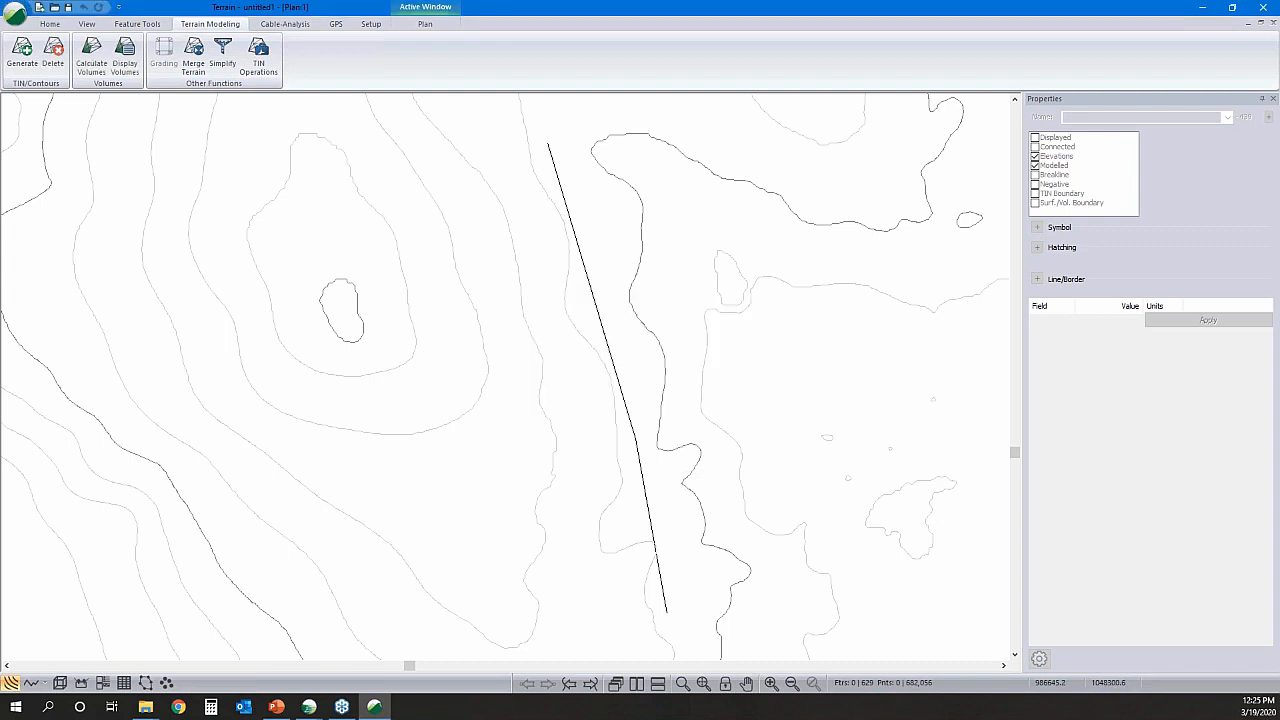
pyautogui.moveTo(340, 655); pyautogui.dragTo(206, 604, button='middle')
pyautogui.click(60, 682)
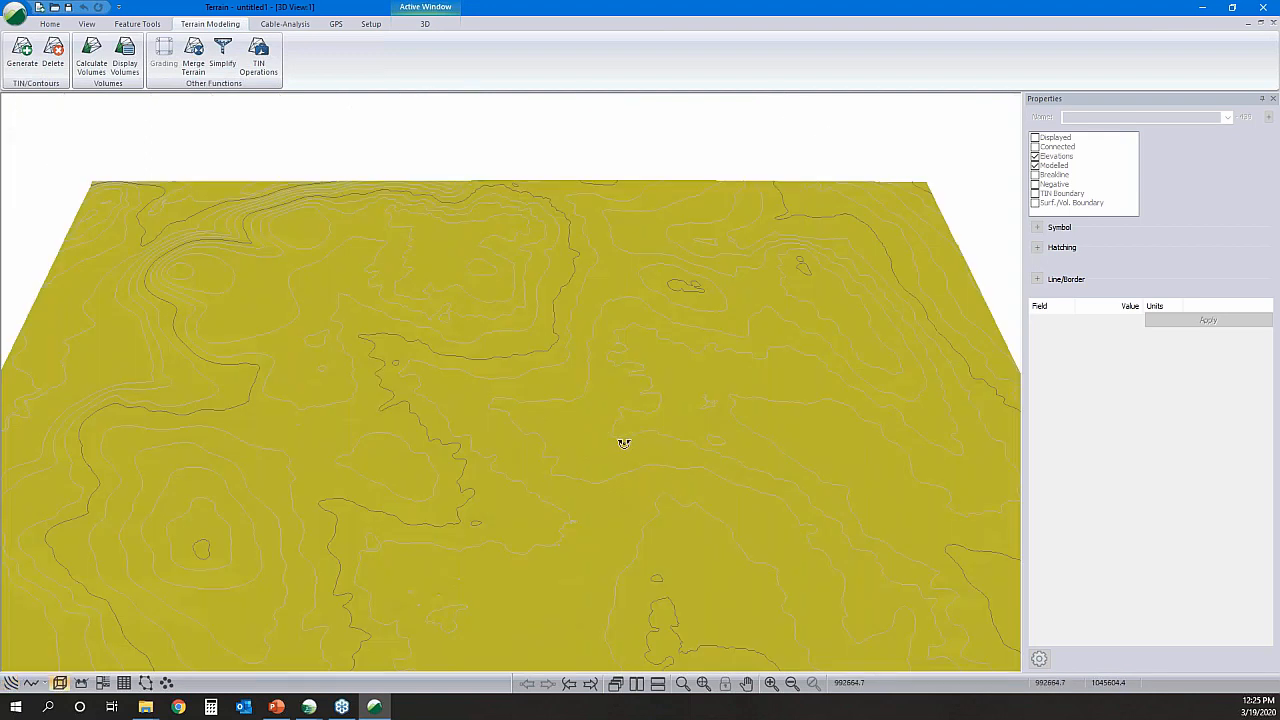
pyautogui.moveTo(624, 443)
pyautogui.mouseDown()
pyautogui.moveTo(606, 400)
pyautogui.moveTo(603, 434)
pyautogui.mouseUp()
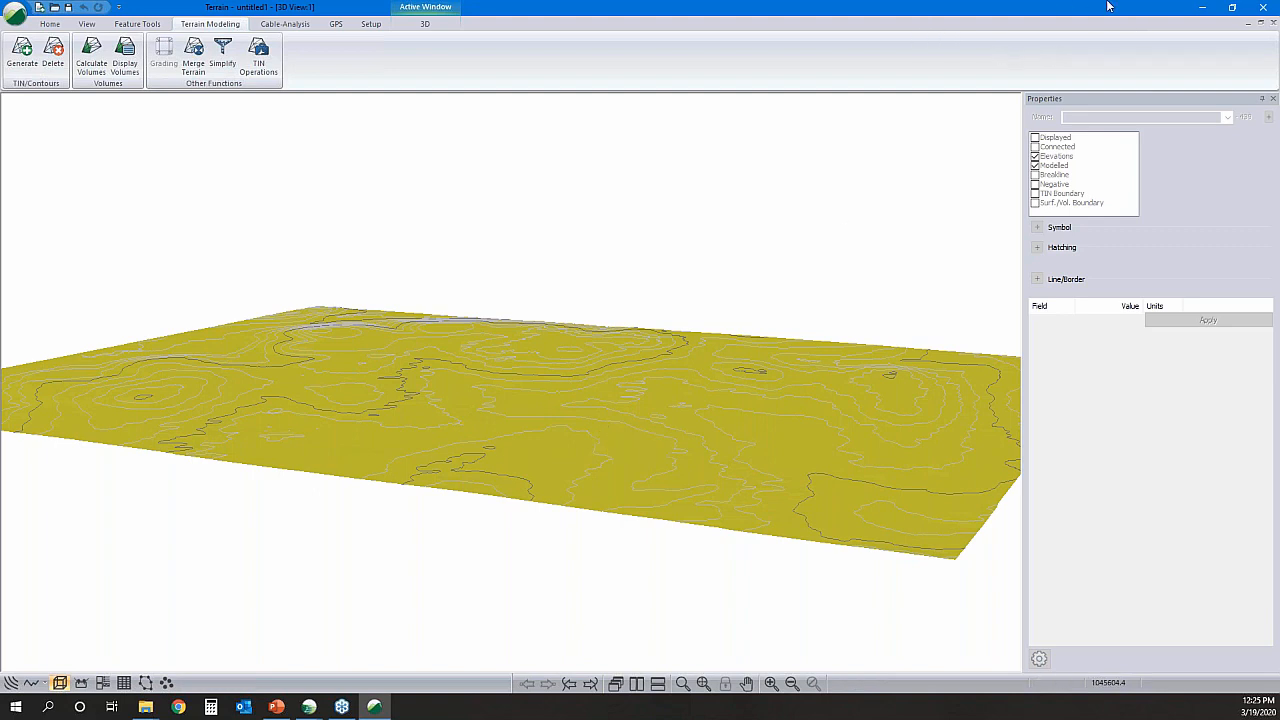
# - Save the terrain model as topo.terx in the Tradeshows folder
pyautogui.click(15, 14)
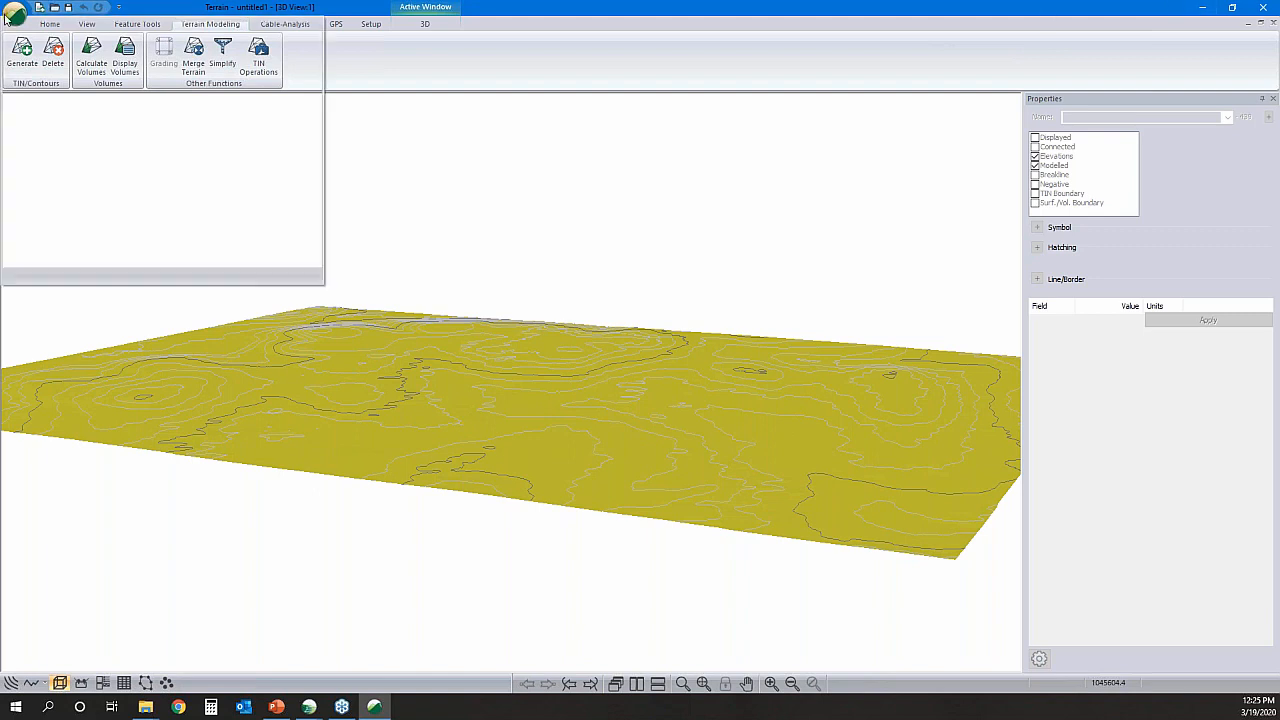
pyautogui.click(45, 114)
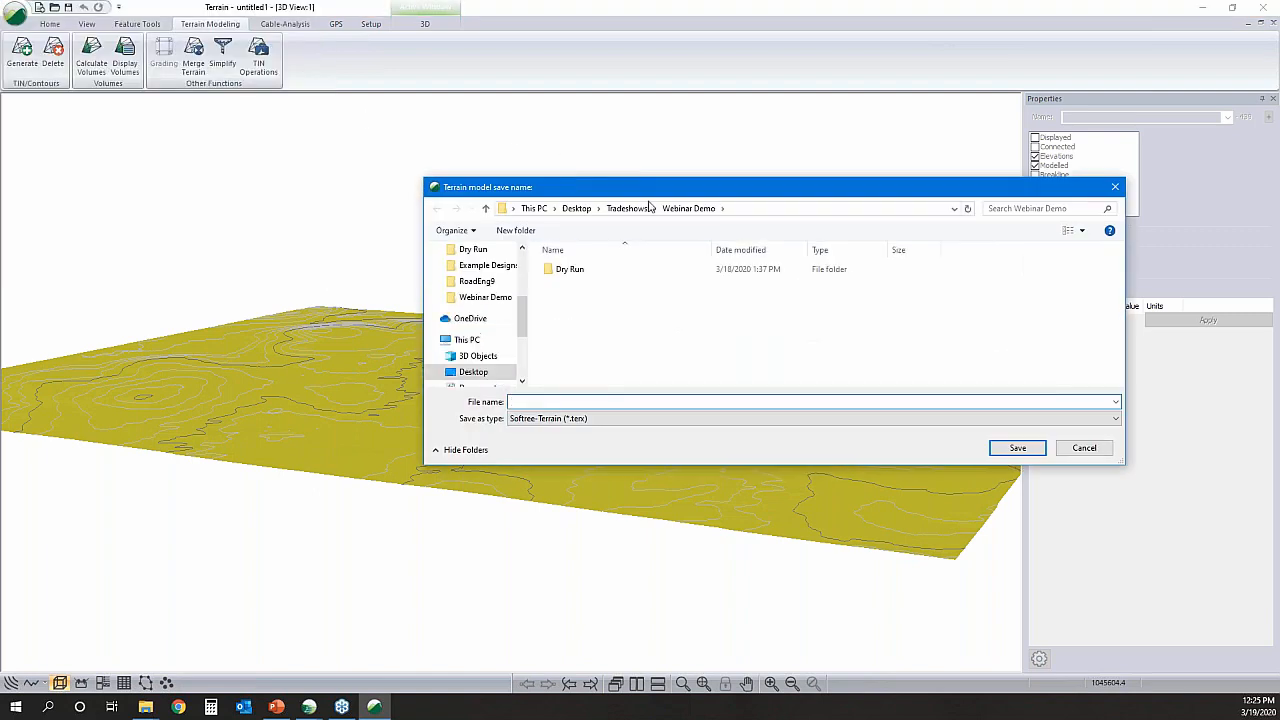
pyautogui.click(628, 208)
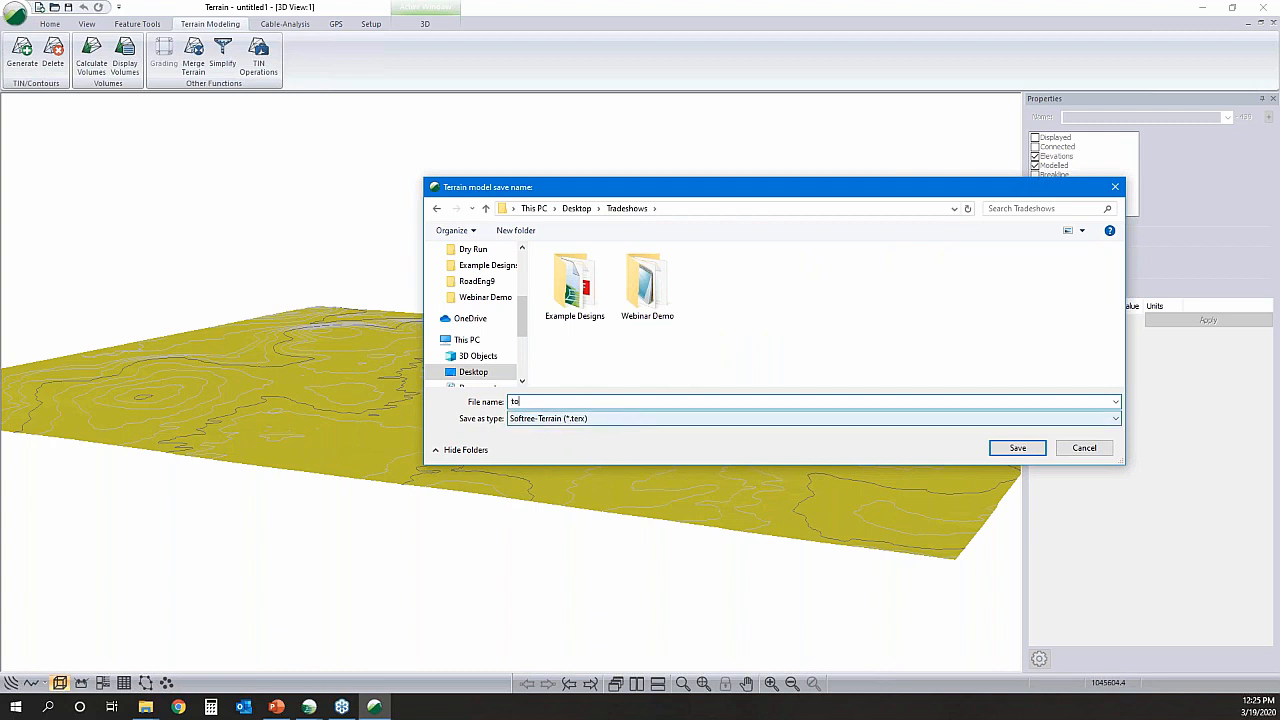
pyautogui.click(1017, 448)
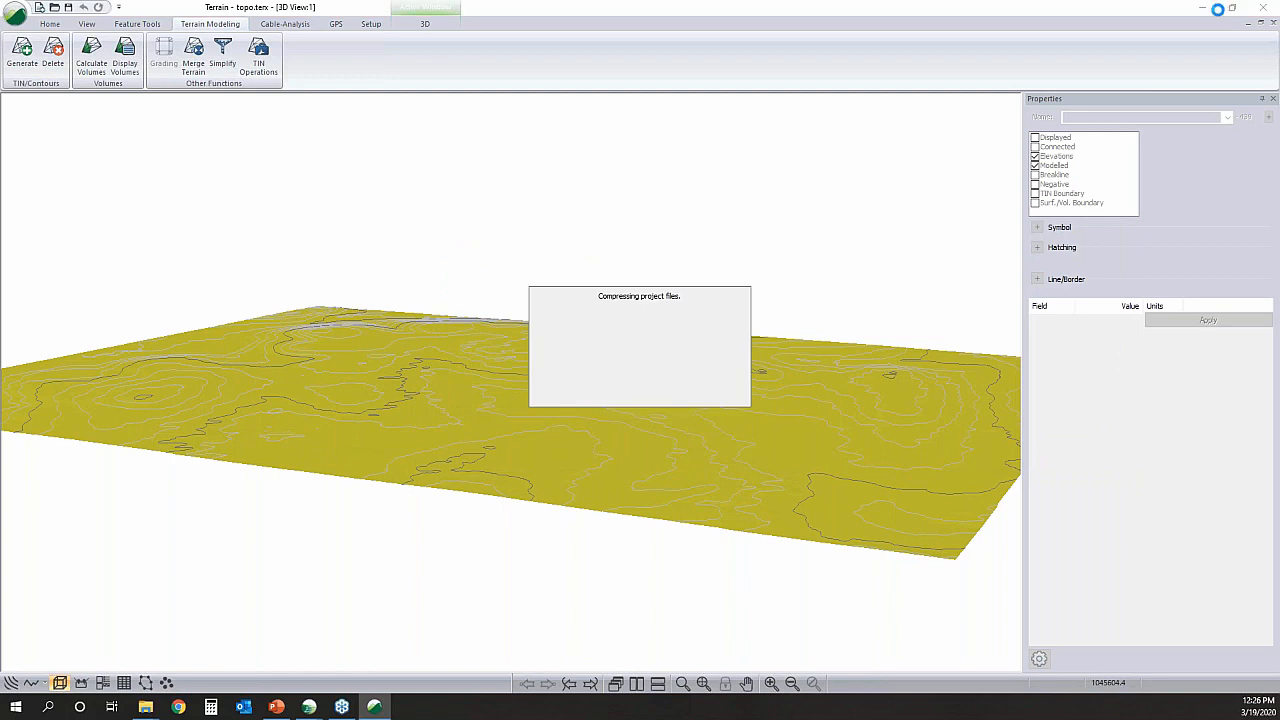
# - Launch RoadEng9 Location and start a new design based on the terrain topo.terx from the Tradeshows folder
pyautogui.click(1205, 8)
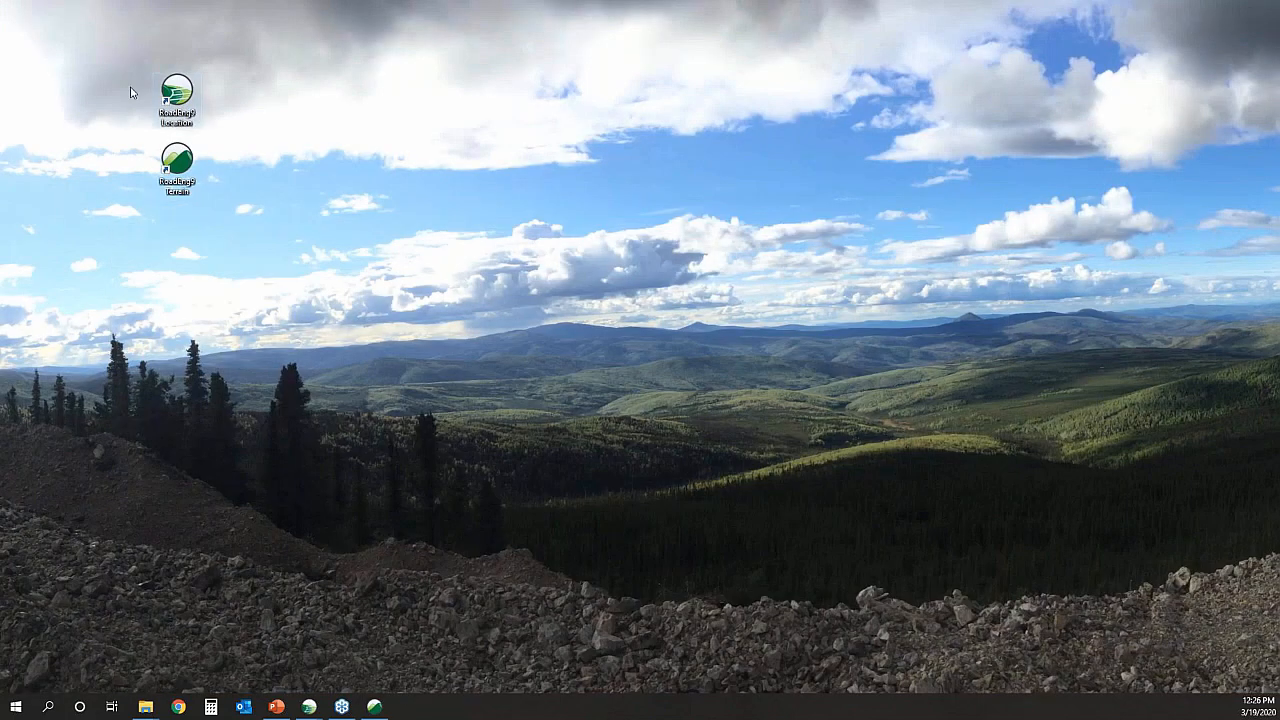
pyautogui.click(178, 114)
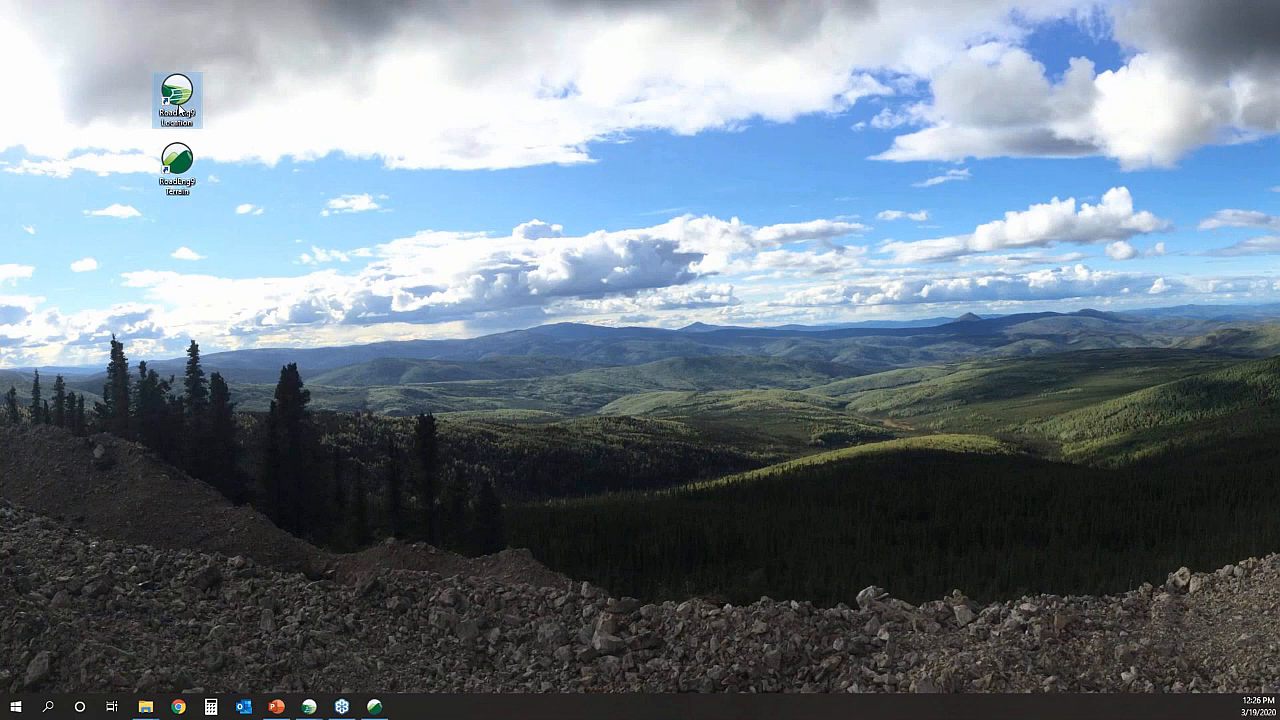
pyautogui.doubleClick(178, 112)
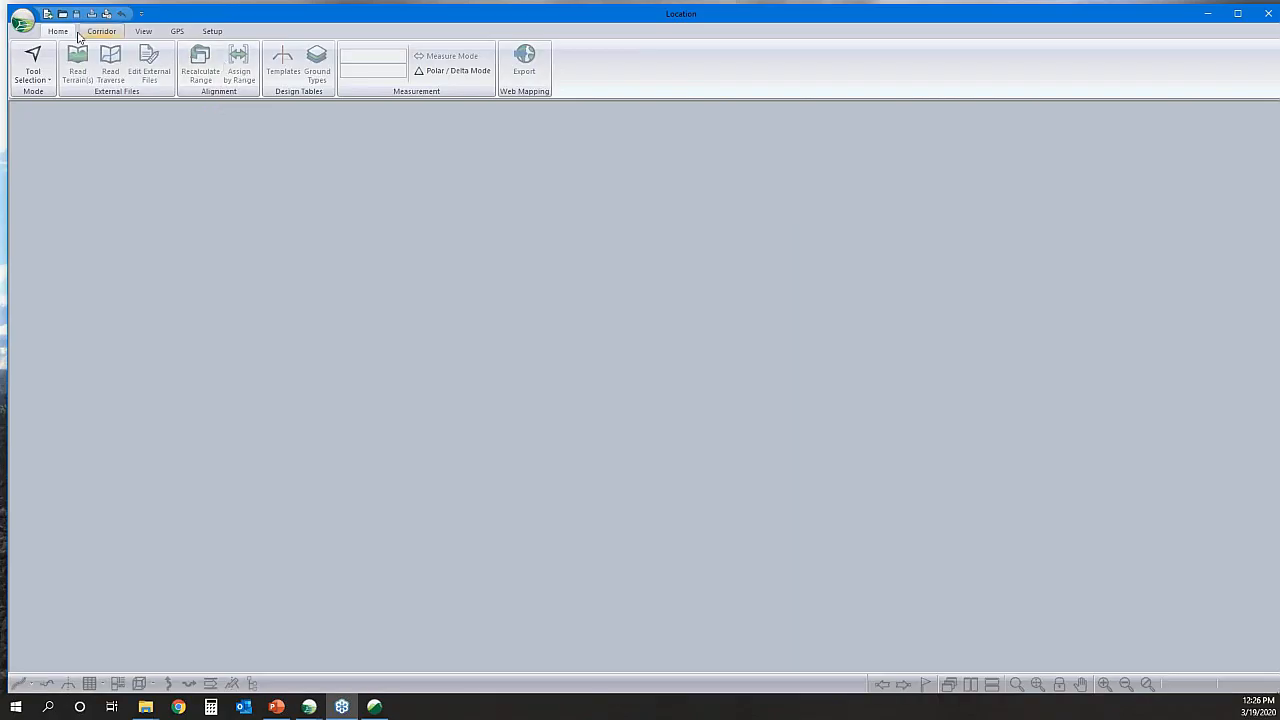
pyautogui.click(23, 21)
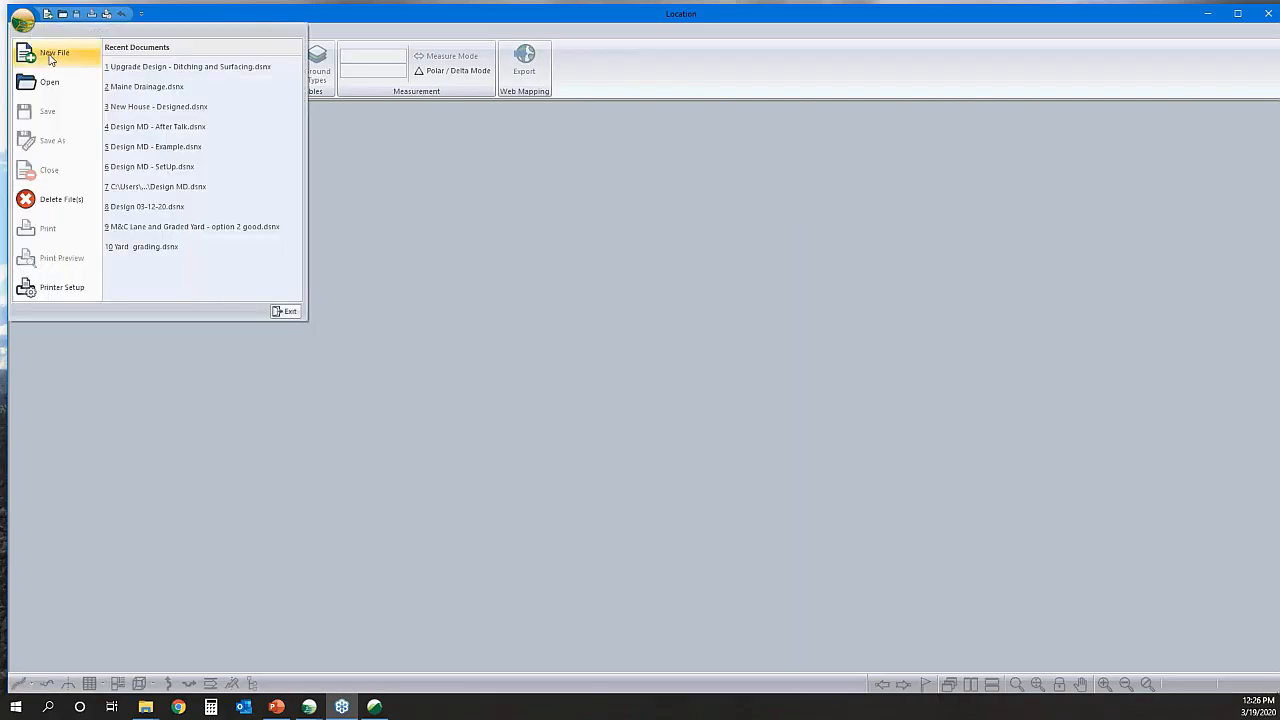
pyautogui.click(52, 56)
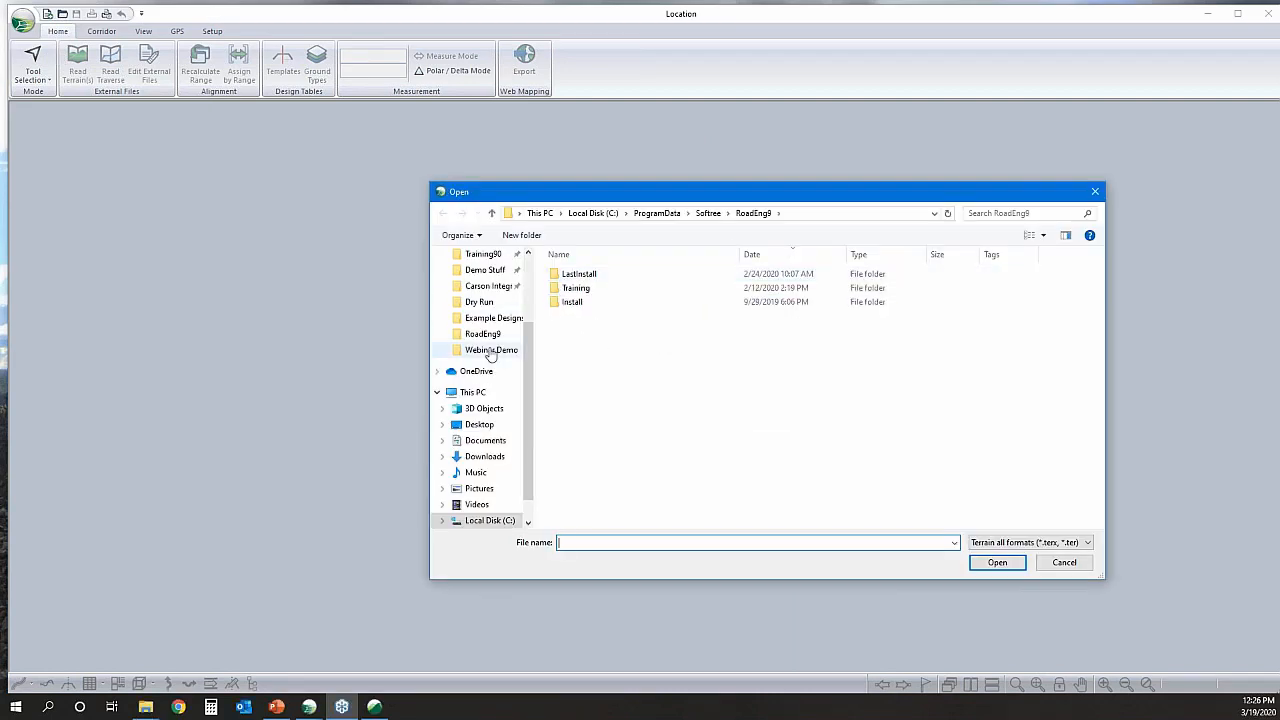
pyautogui.click(488, 352)
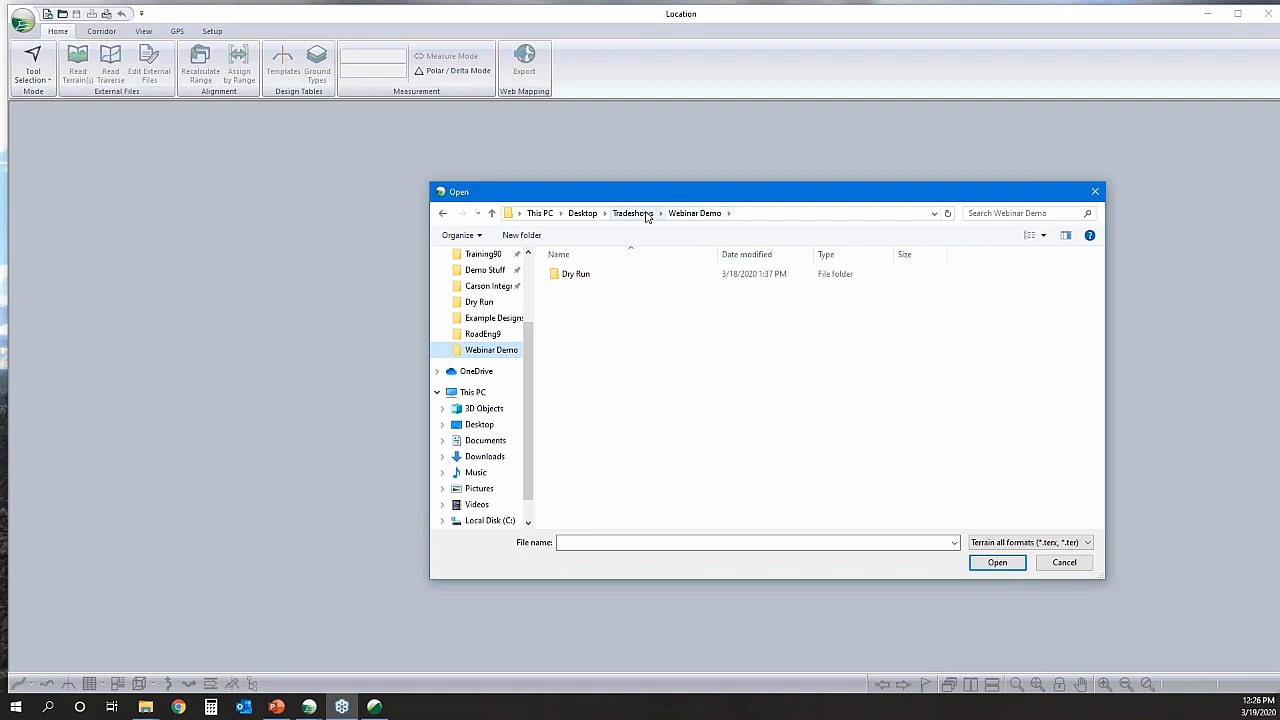
pyautogui.click(646, 214)
pyautogui.click(735, 315)
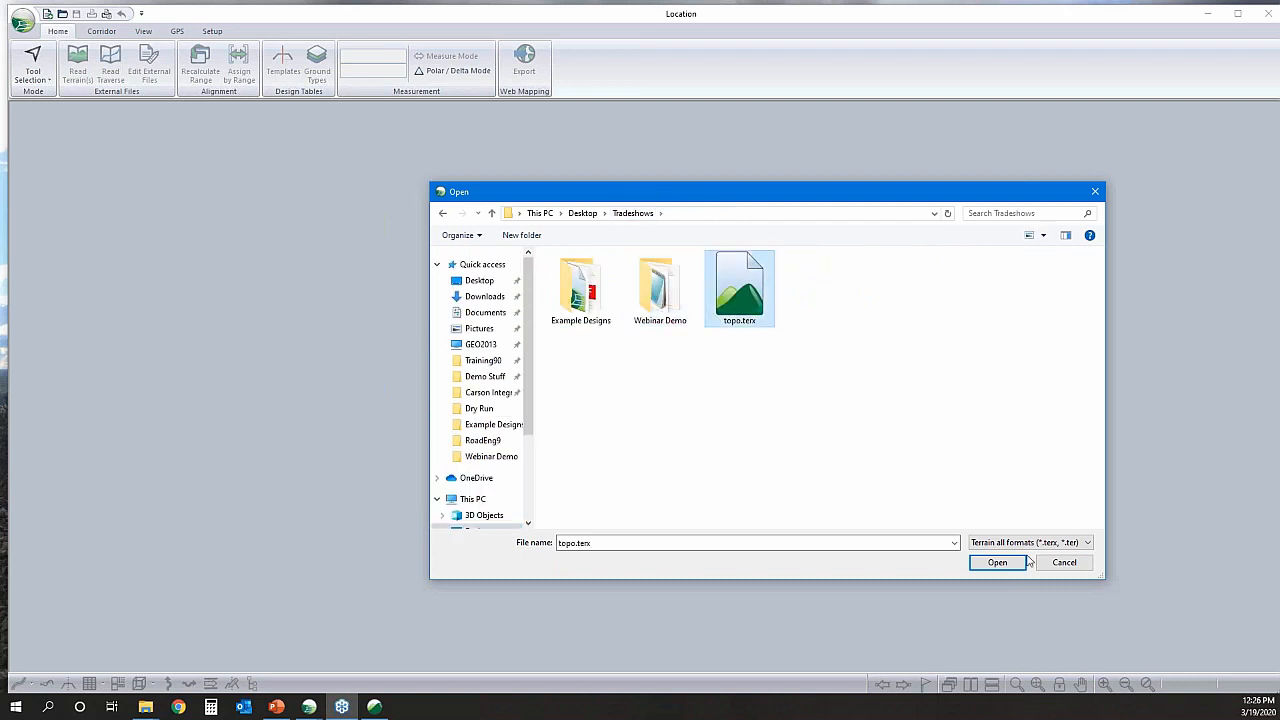
pyautogui.click(1018, 563)
pyautogui.click(736, 442)
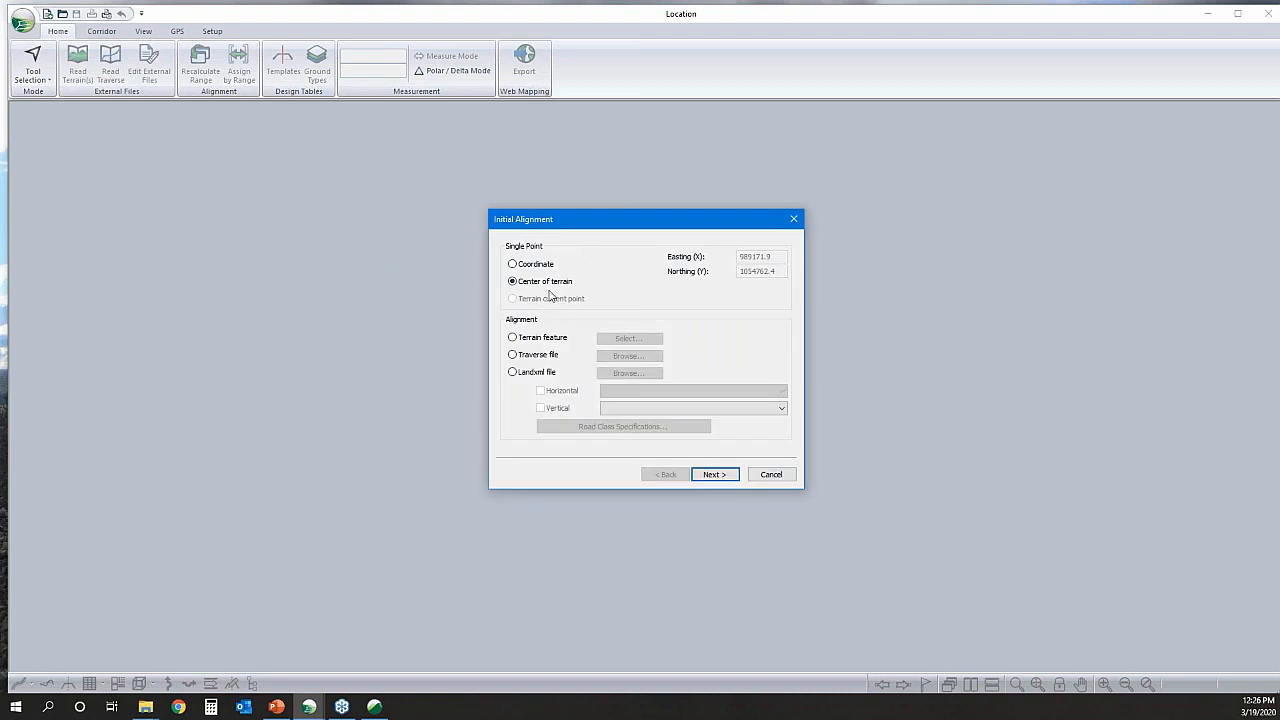
# - Create the initial alignment from the terrain feature Proposed_Rd-0, using the default standard template for the cross section
pyautogui.click(513, 338)
pyautogui.click(640, 338)
pyautogui.click(766, 474)
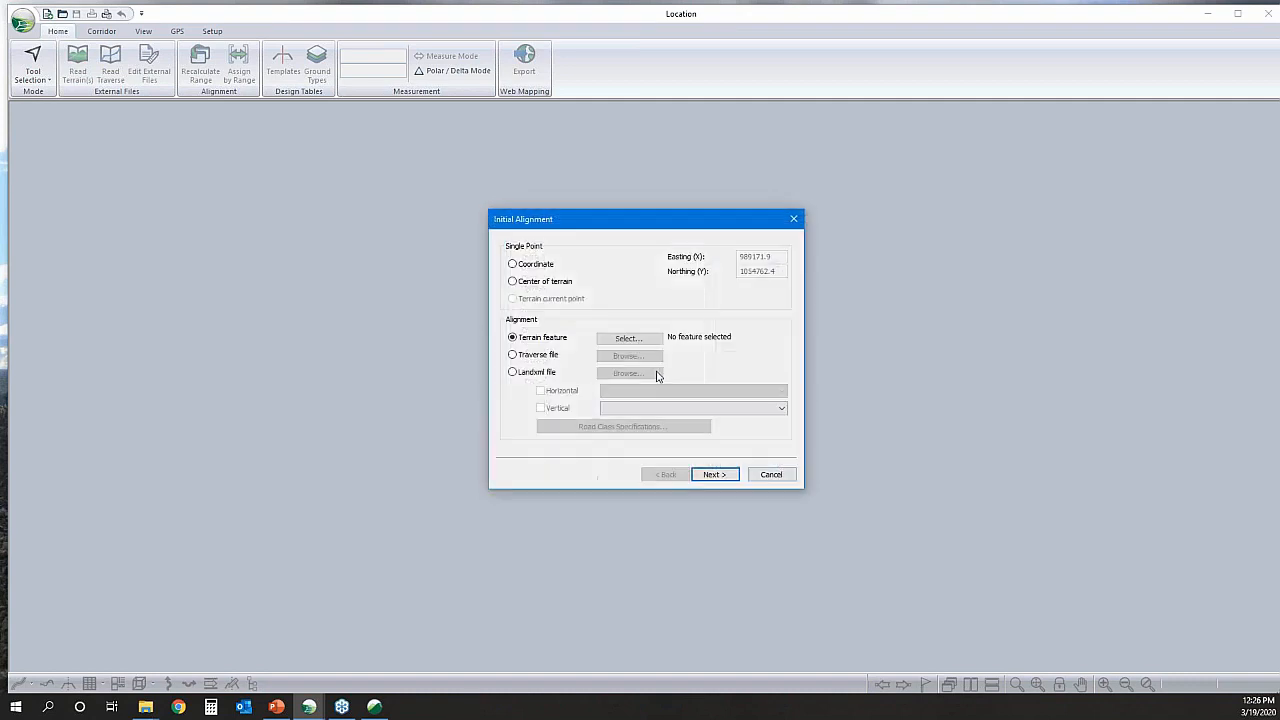
pyautogui.click(643, 340)
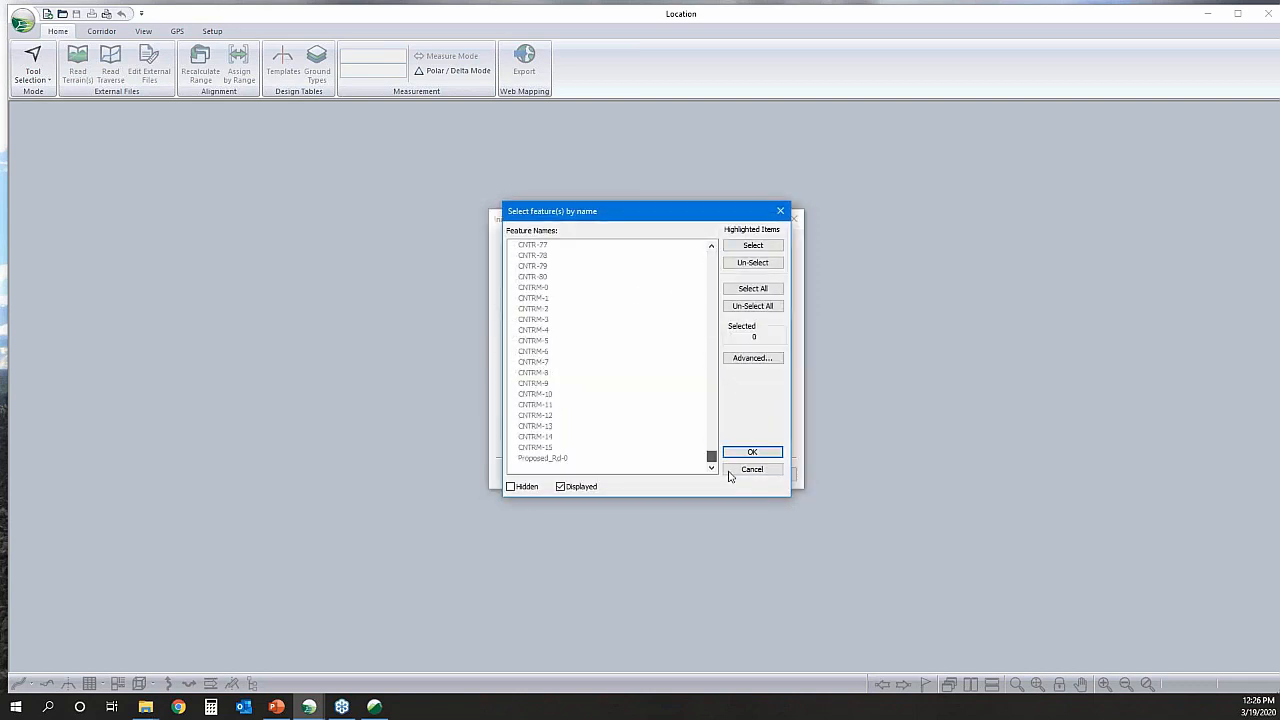
pyautogui.click(536, 462)
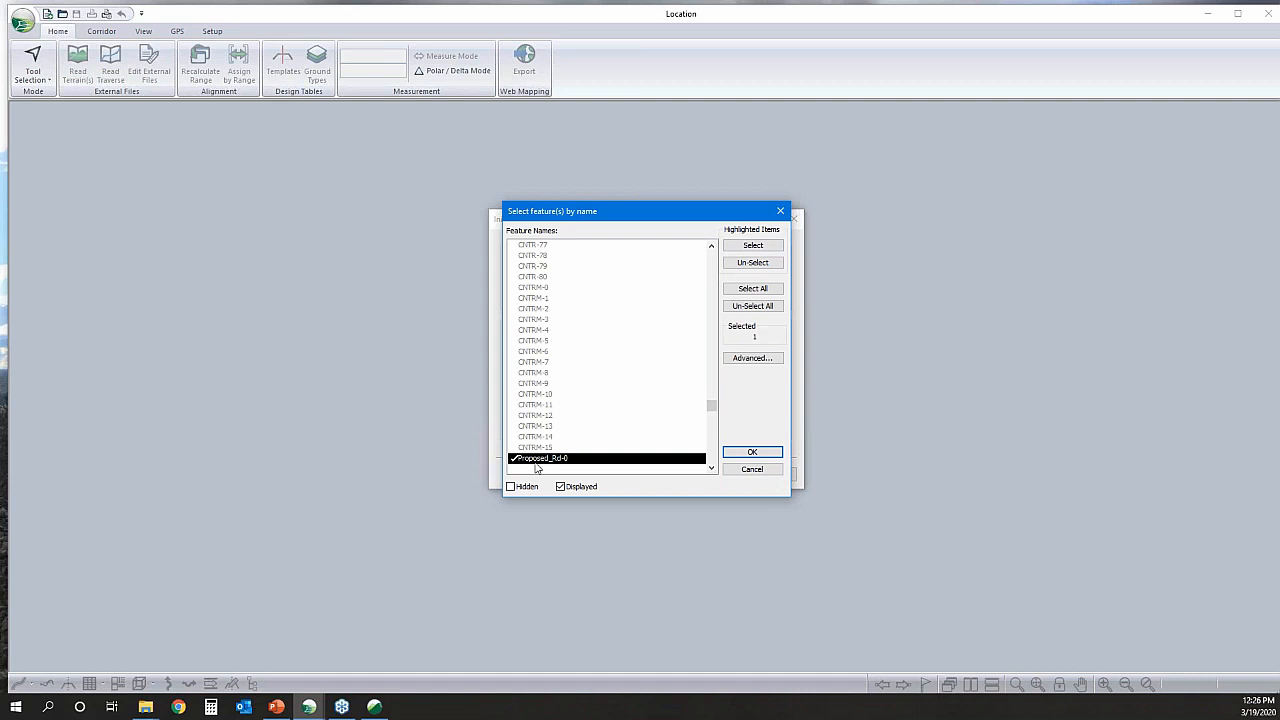
pyautogui.click(752, 452)
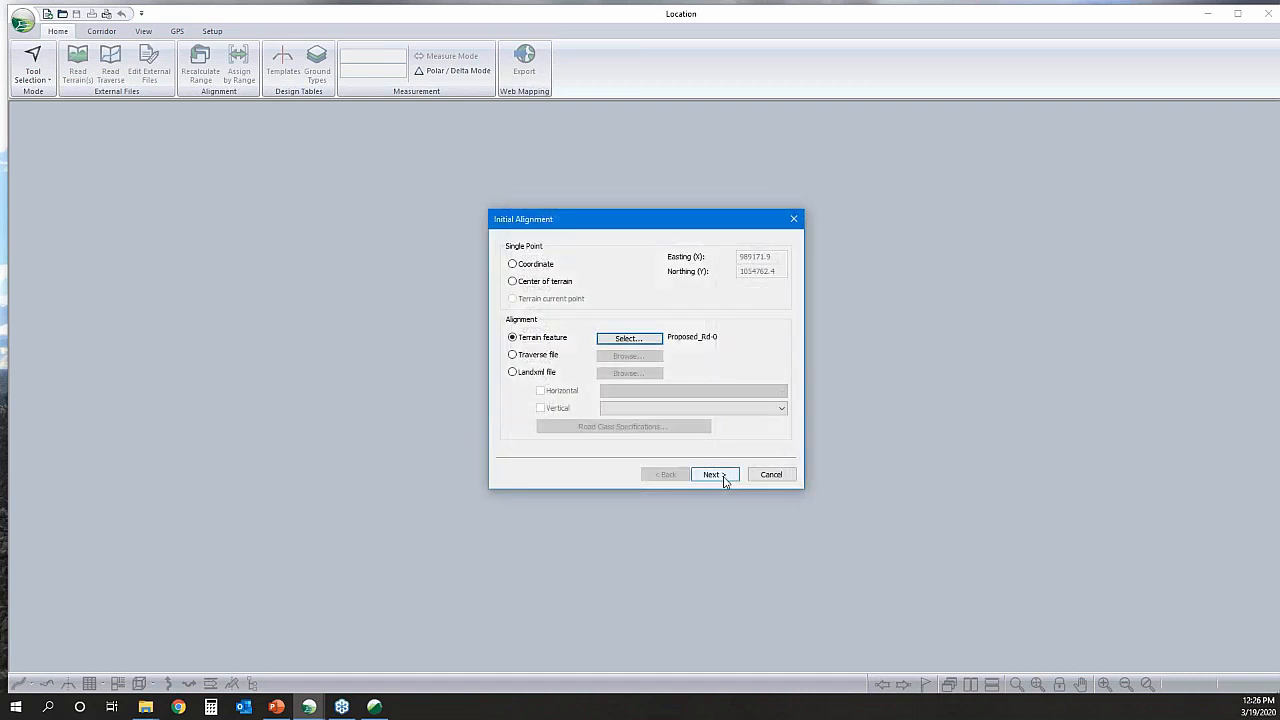
pyautogui.click(722, 478)
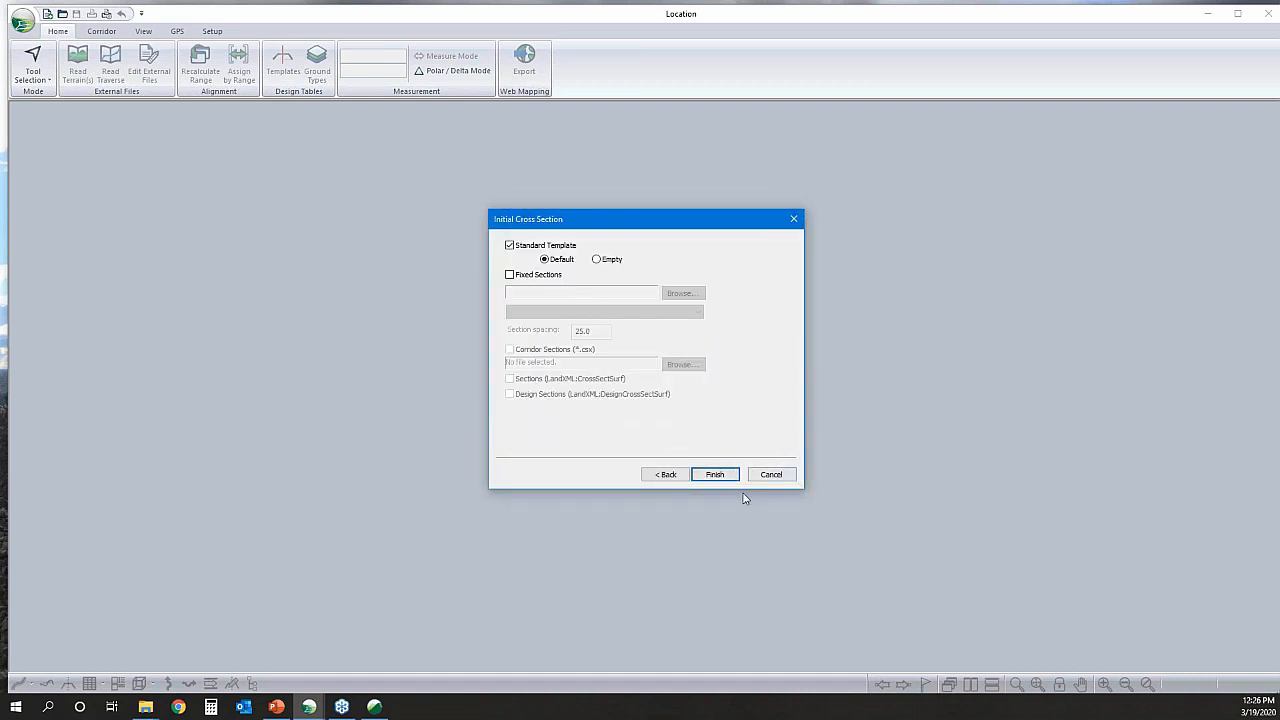
pyautogui.click(729, 474)
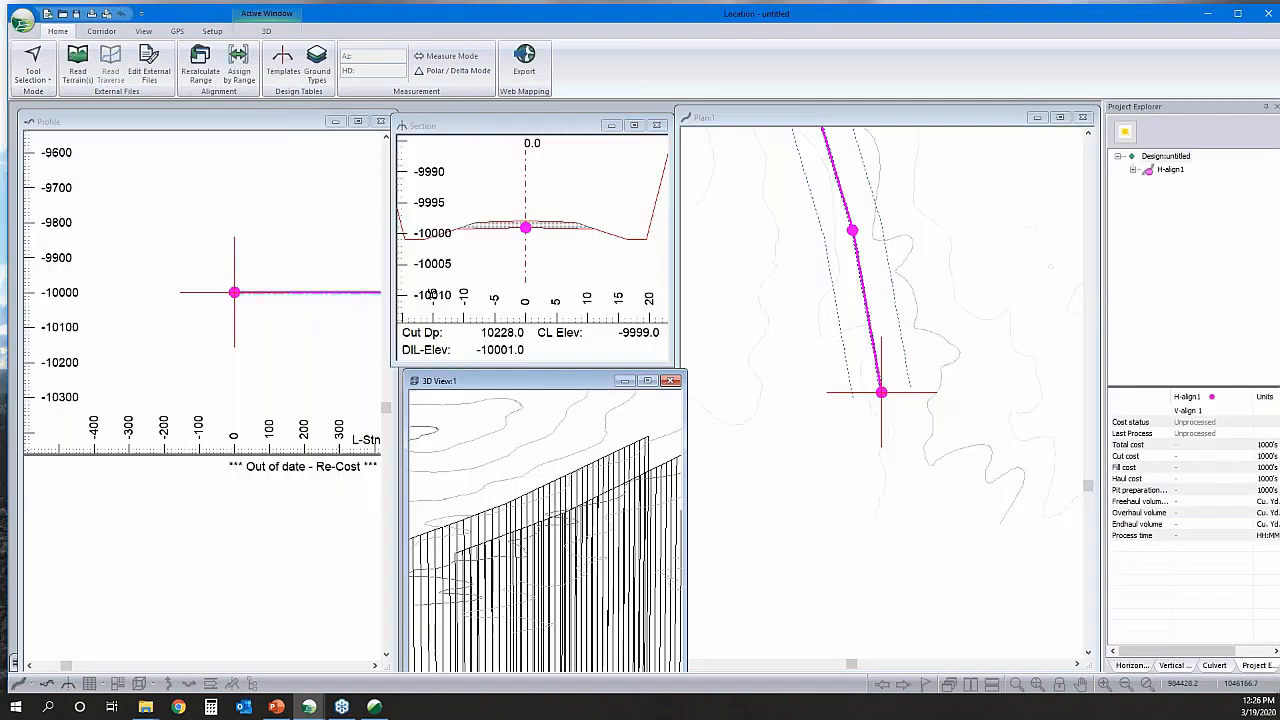
# - Examine the new alignment in the plan, profile and section windows, checking its start, its bend and the cross section
pyautogui.click(880, 437)
pyautogui.scroll(-2, 880, 437)
pyautogui.click(890, 381)
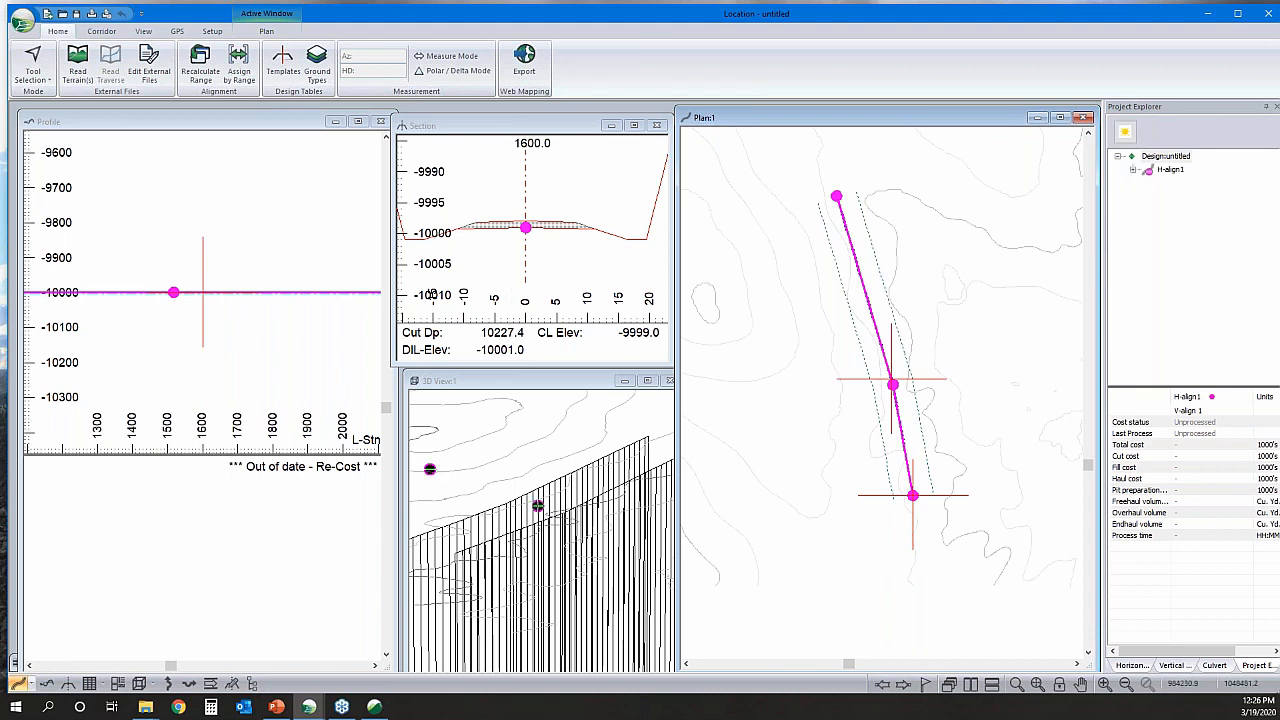
pyautogui.moveTo(880, 334); pyautogui.dragTo(881, 358, button='middle')
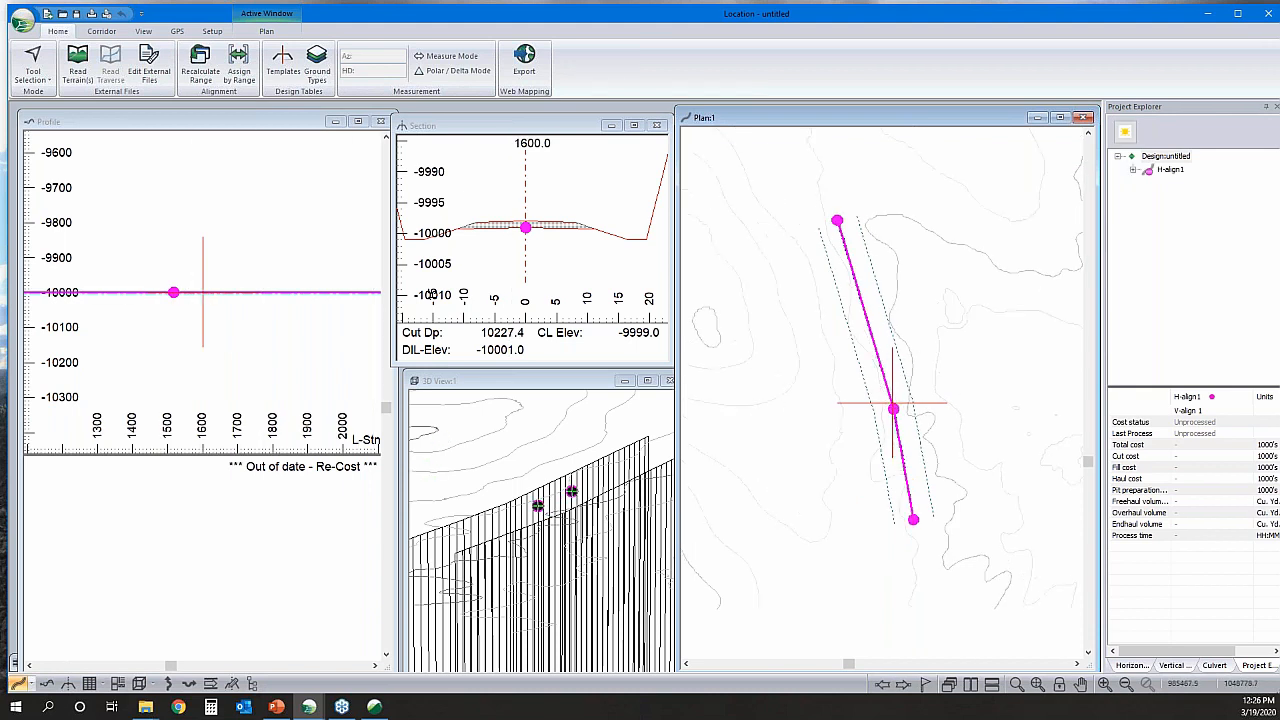
pyautogui.click(191, 274)
pyautogui.scroll(-5, 194, 286)
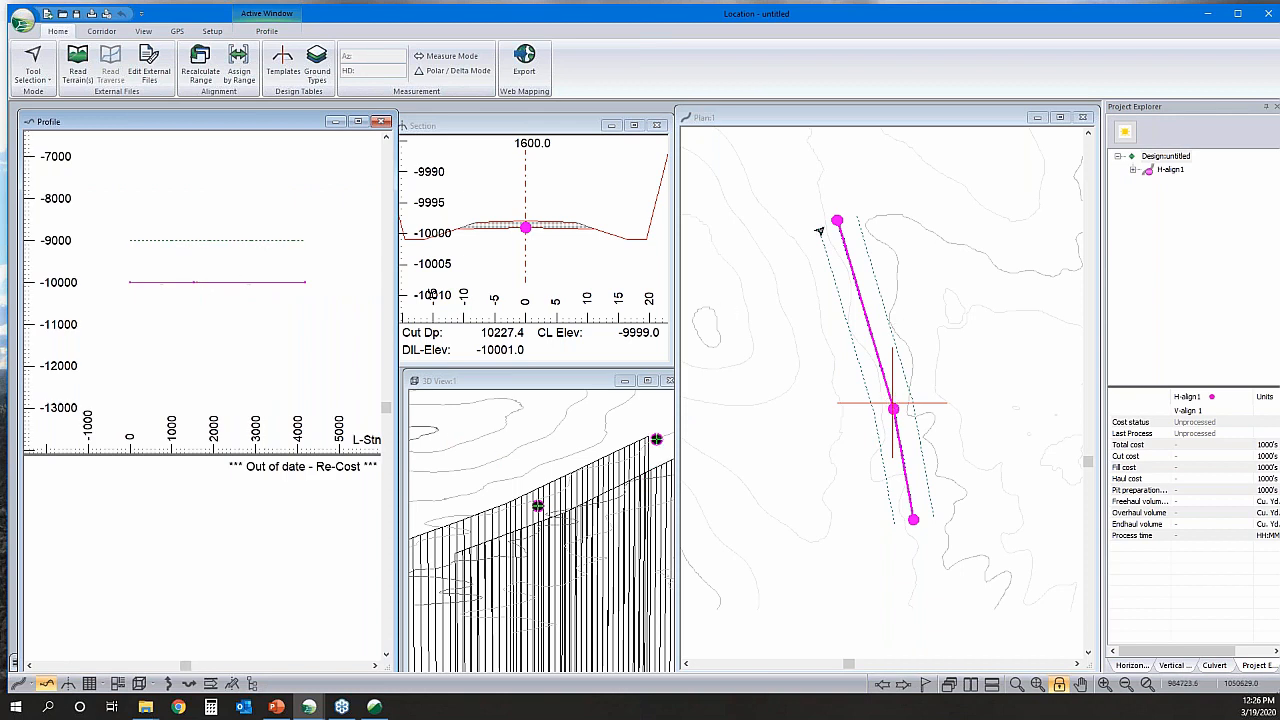
pyautogui.click(836, 226)
pyautogui.click(909, 519)
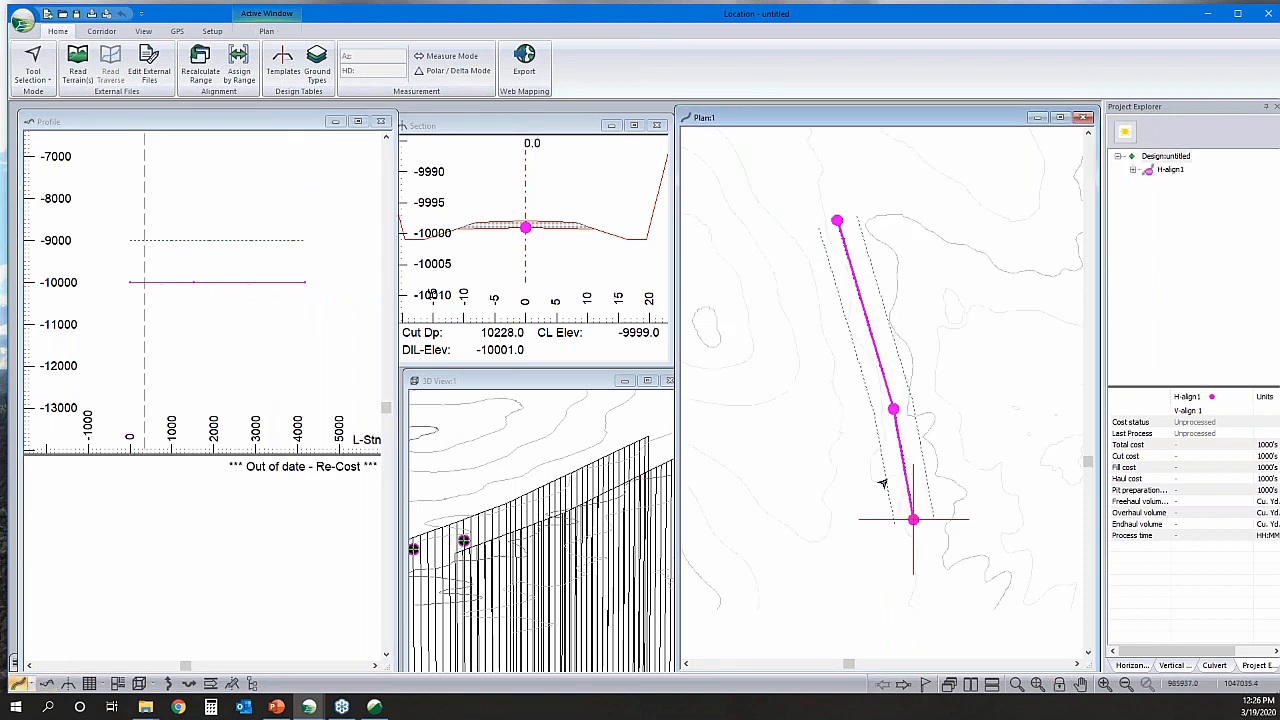
pyautogui.click(528, 192)
pyautogui.scroll(-4, 530, 200)
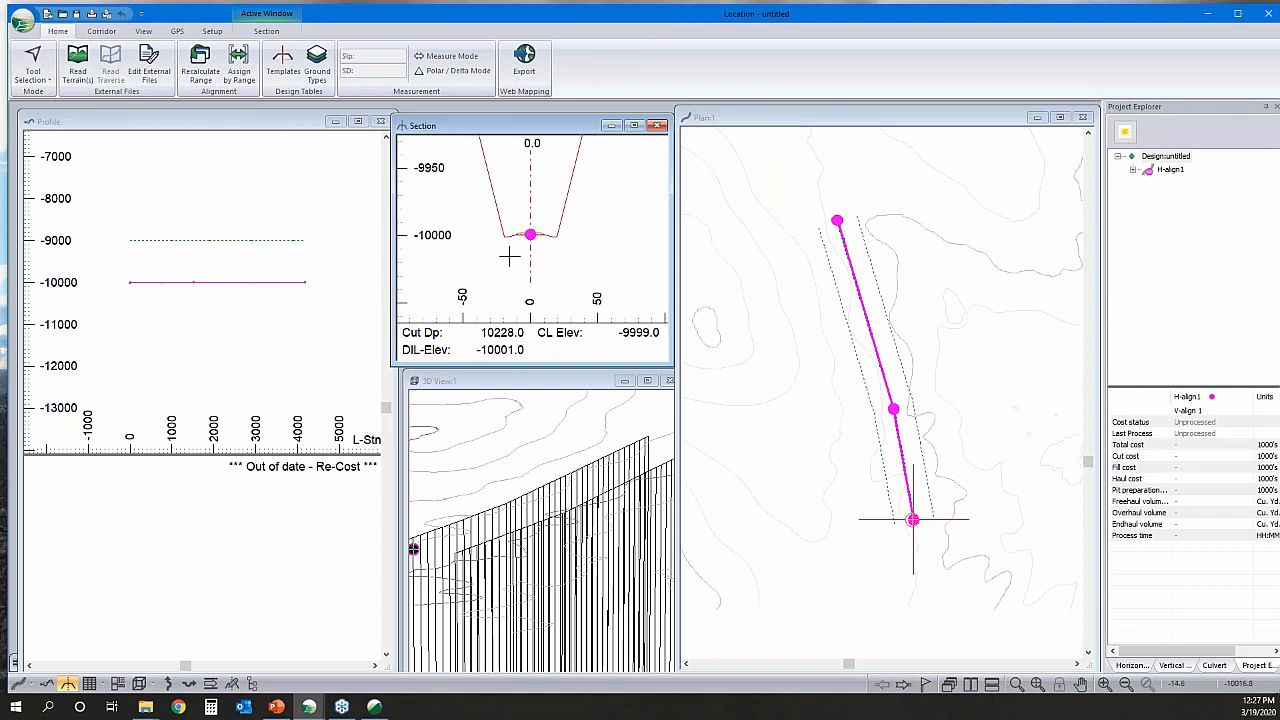
pyautogui.moveTo(510, 235)
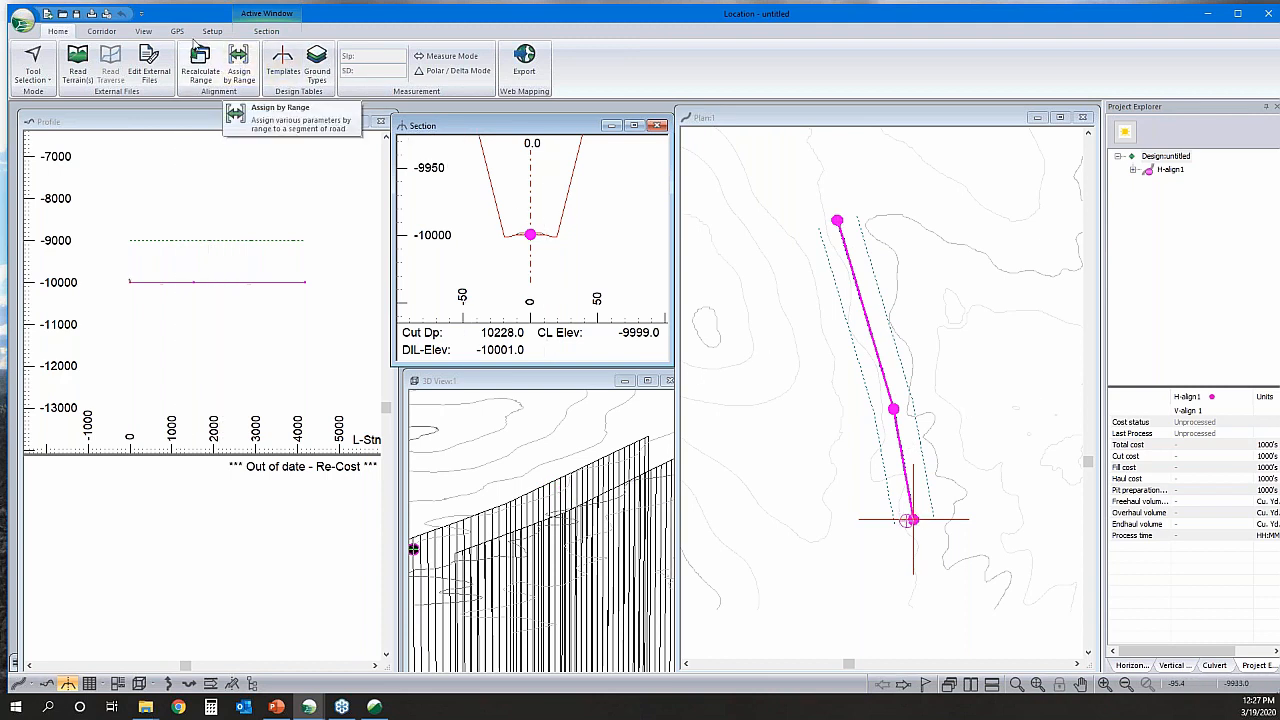
# - Delete only the profile's vertical IPs over the full station range, leaving report points out of the deletion
pyautogui.click(144, 32)
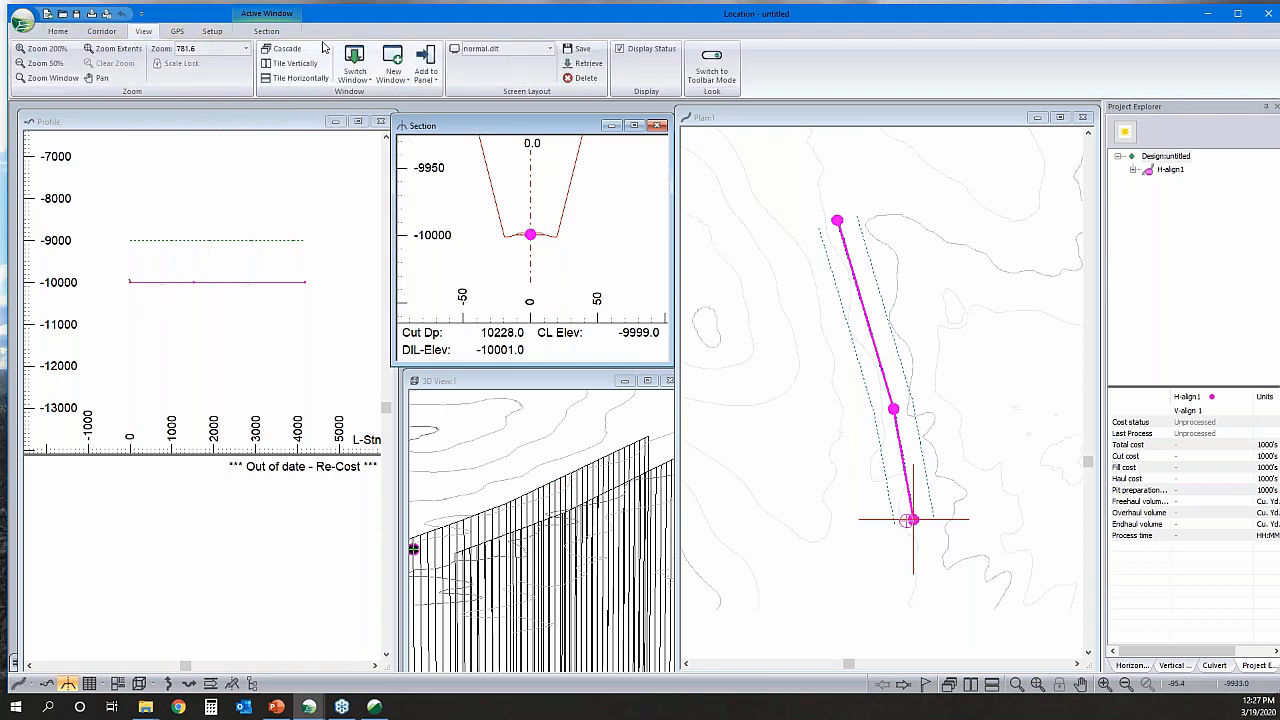
pyautogui.click(101, 31)
pyautogui.click(268, 62)
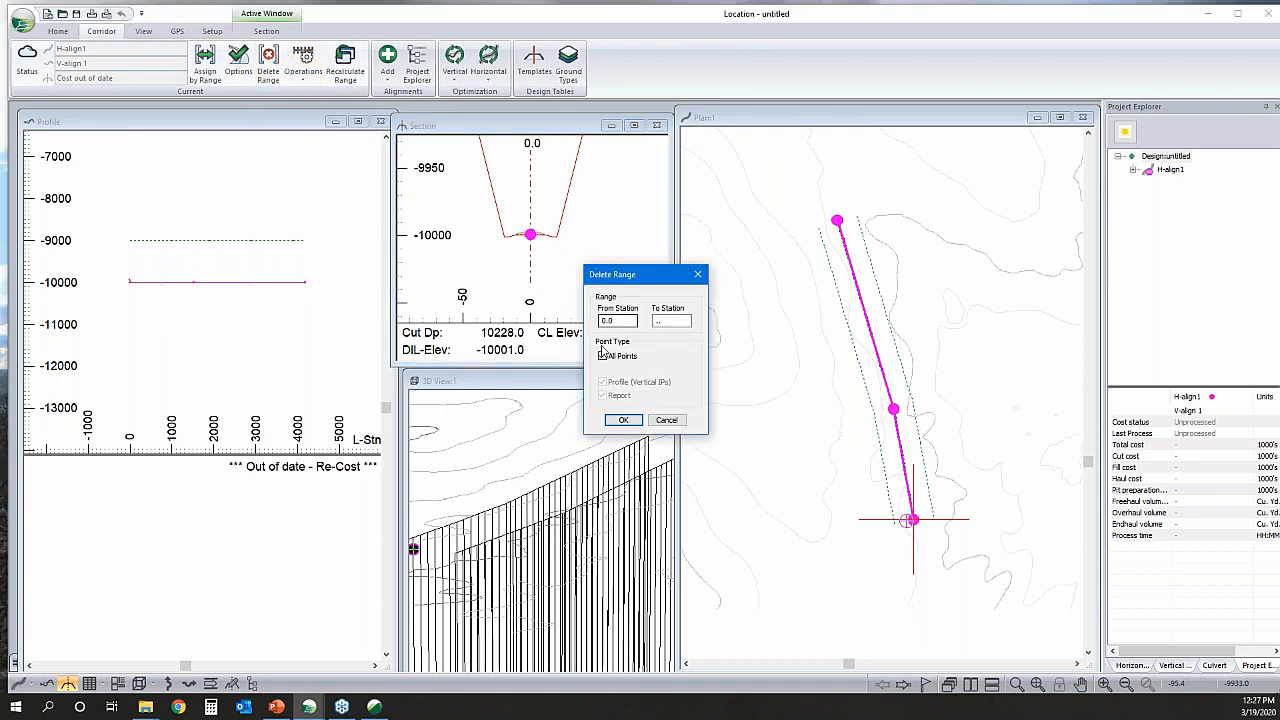
pyautogui.click(603, 357)
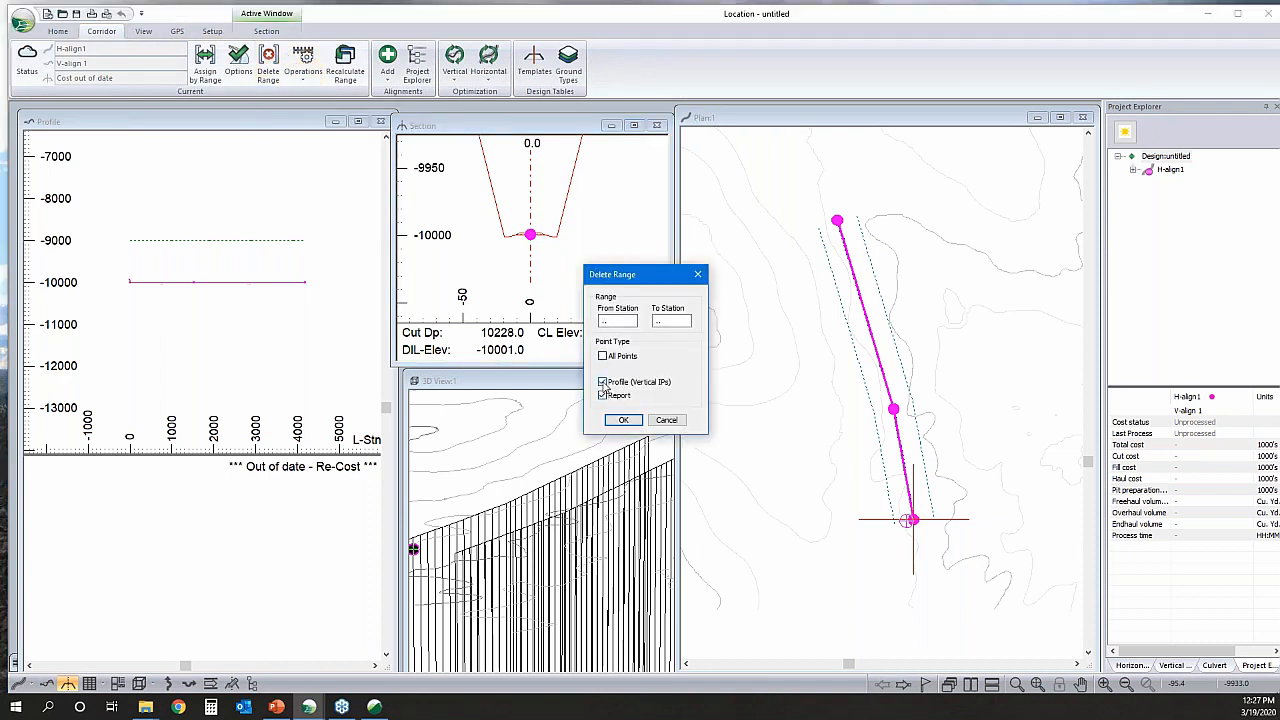
pyautogui.click(603, 396)
pyautogui.click(622, 420)
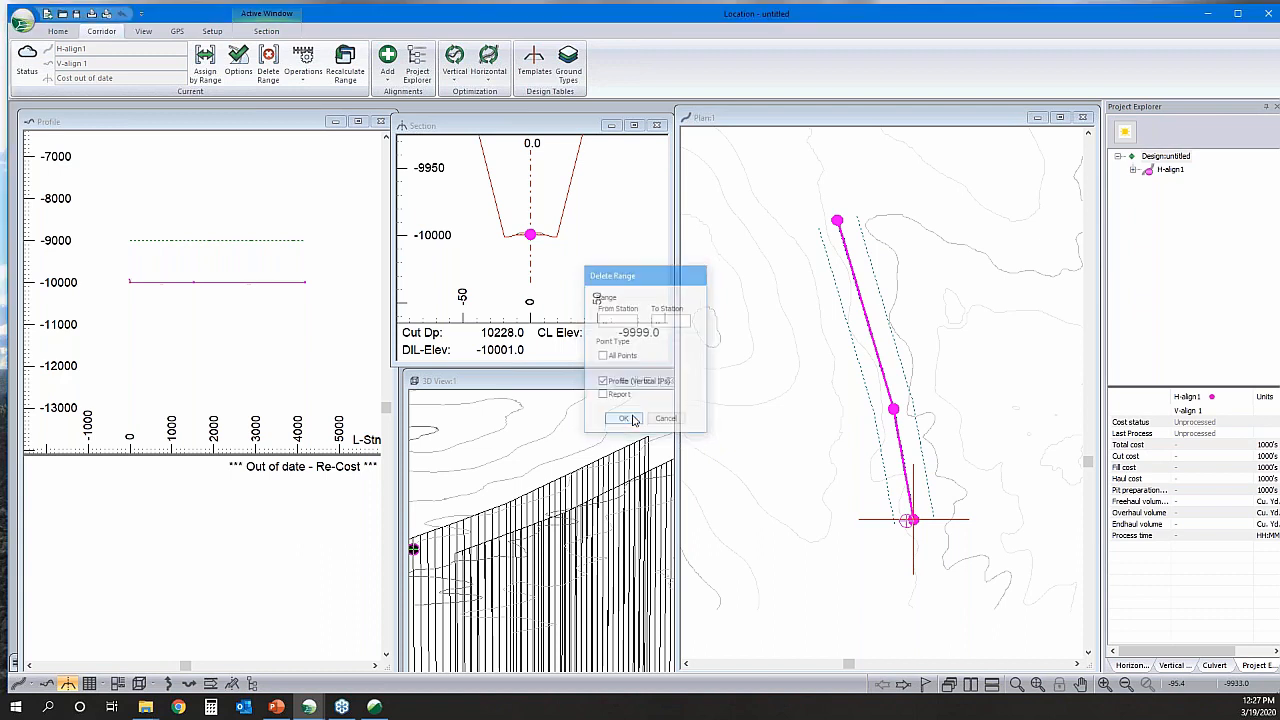
# - Raise the profile's start IP roughly to the ground line at station 0 with the Add/Edit IP tool
pyautogui.click(252, 235)
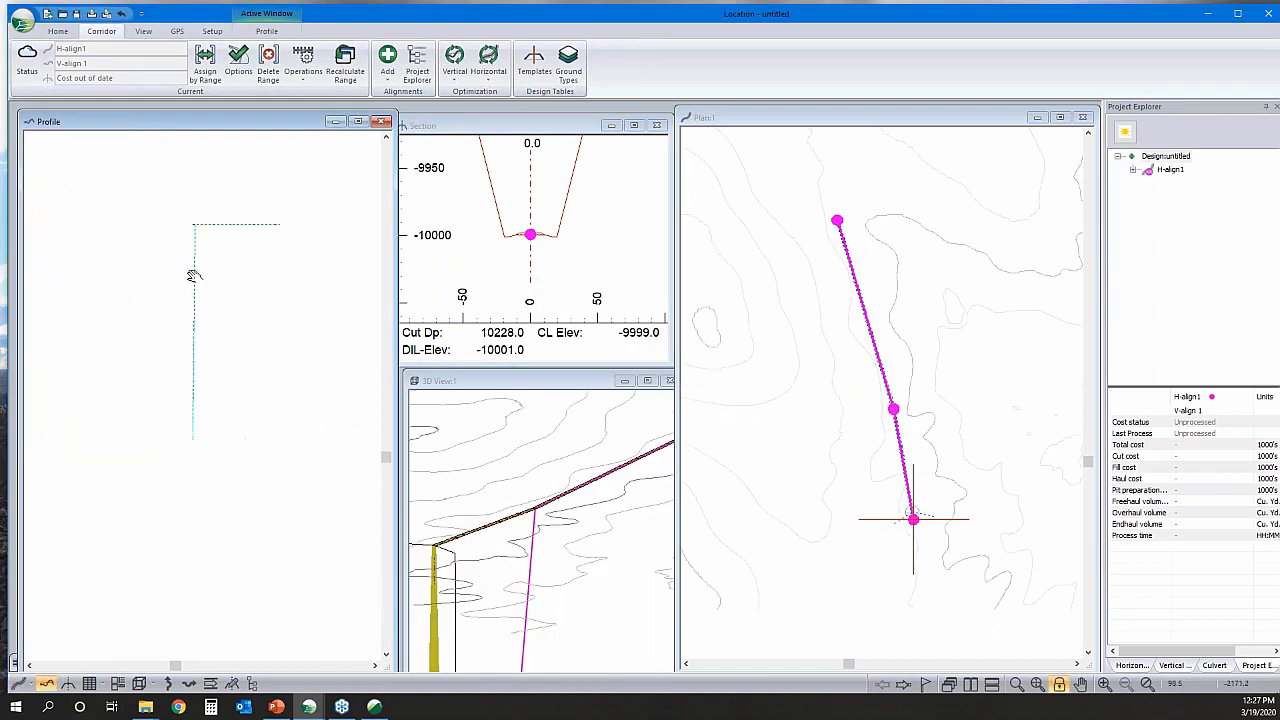
pyautogui.moveTo(231, 249); pyautogui.dragTo(221, 144, button='middle')
pyautogui.moveTo(274, 415); pyautogui.dragTo(229, 223, button='middle')
pyautogui.scroll(-2, 230, 224)
pyautogui.rightClick(232, 297)
pyautogui.click(280, 317)
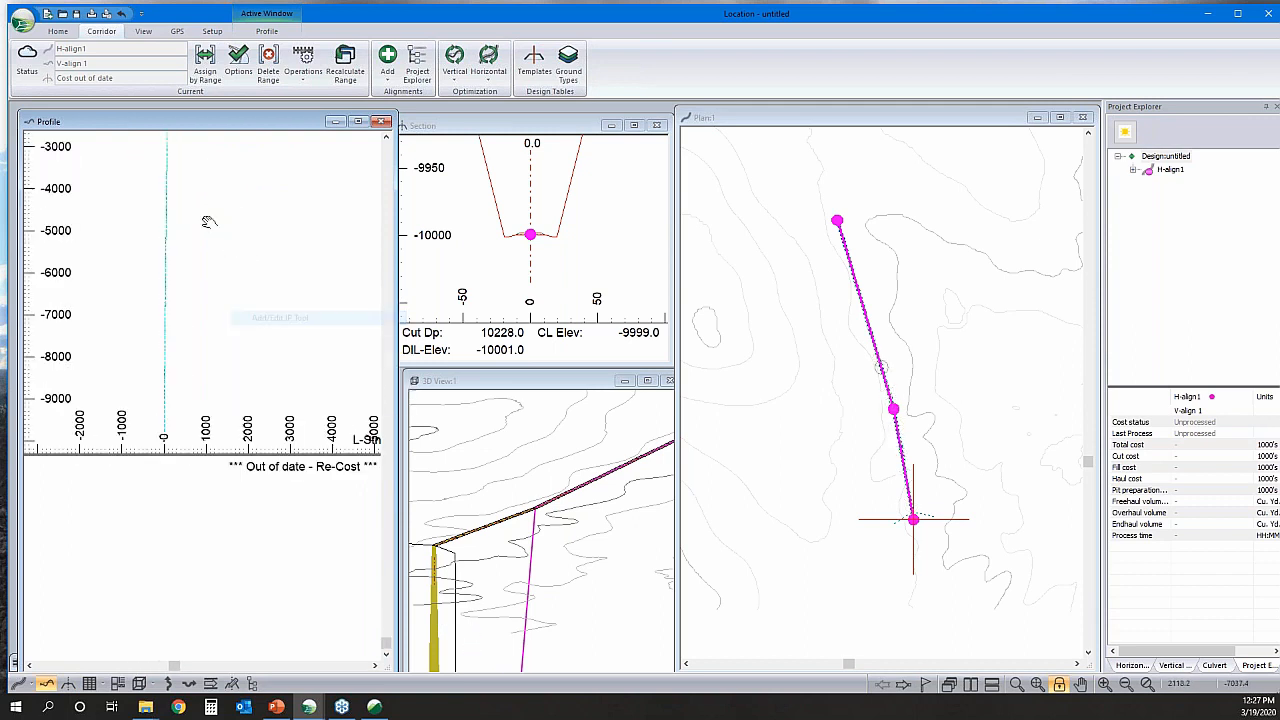
pyautogui.scroll(-1, 172, 276)
pyautogui.moveTo(214, 182); pyautogui.dragTo(228, 370, button='middle')
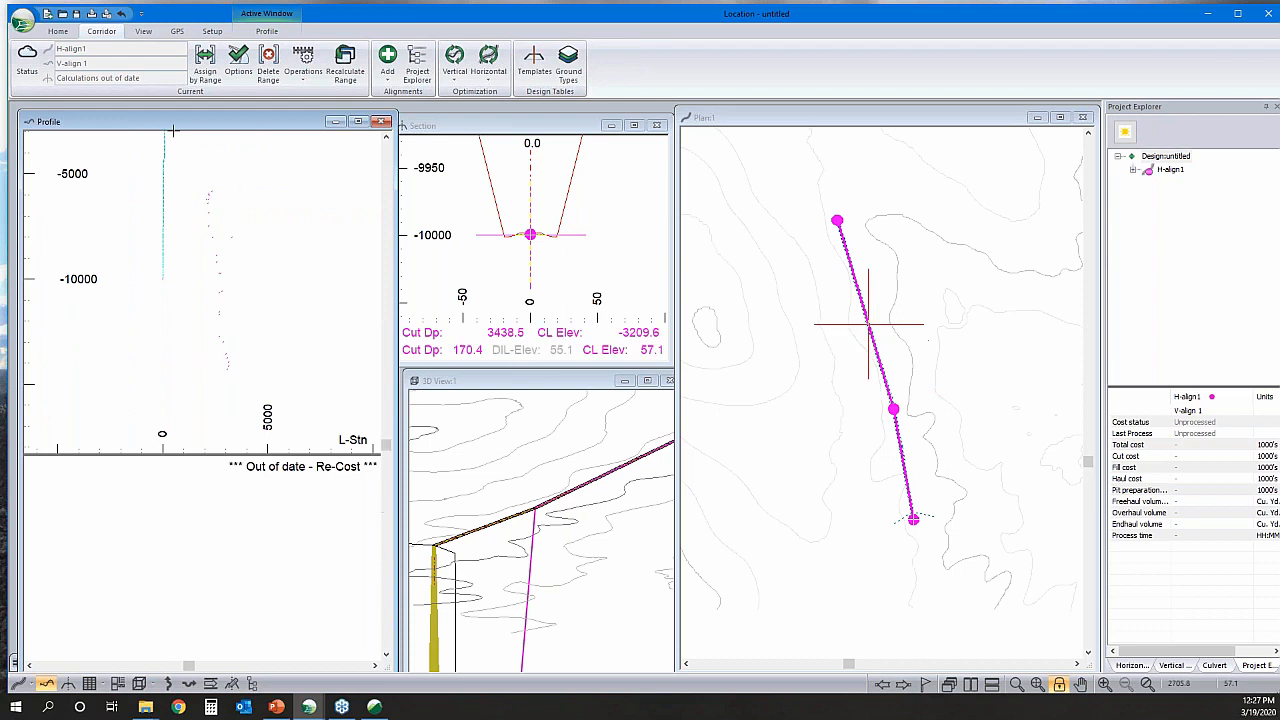
pyautogui.scroll(2, 167, 251)
pyautogui.scroll(1, 172, 250)
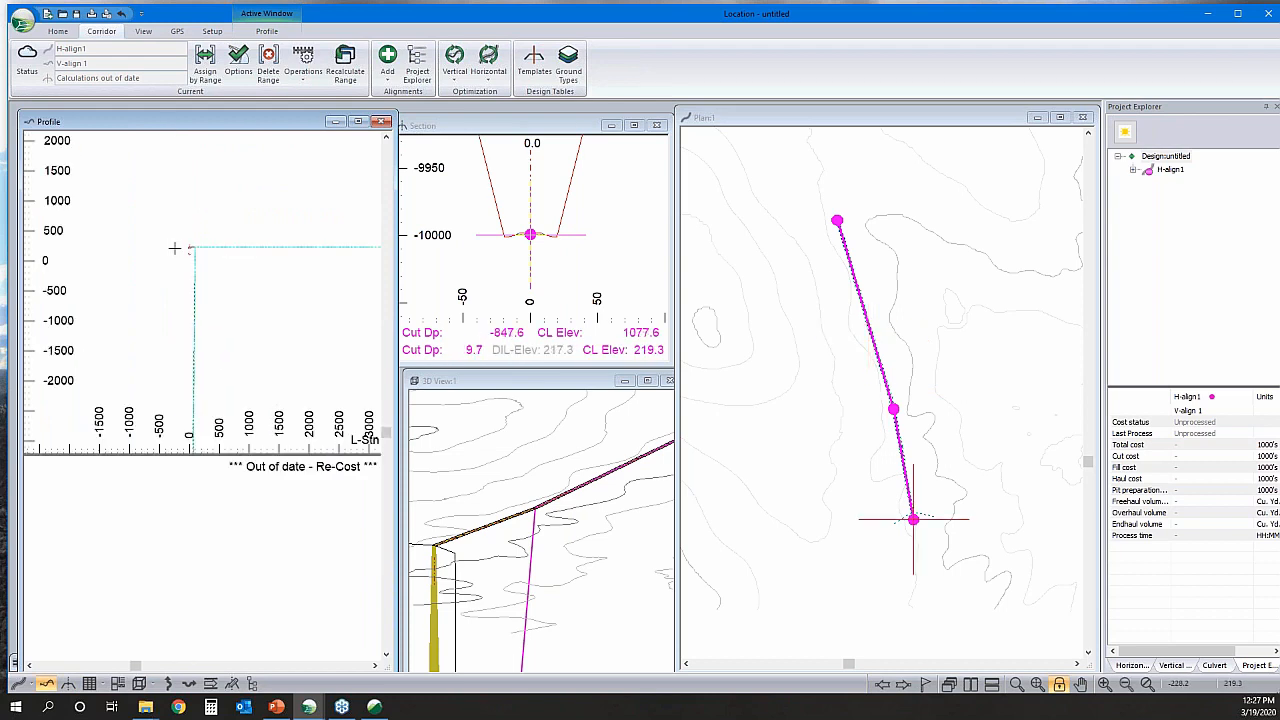
pyautogui.click(172, 247)
# - Place the profile's end IP roughly on the ground line at the far end of the alignment
pyautogui.moveTo(214, 277); pyautogui.dragTo(56, 272, button='middle')
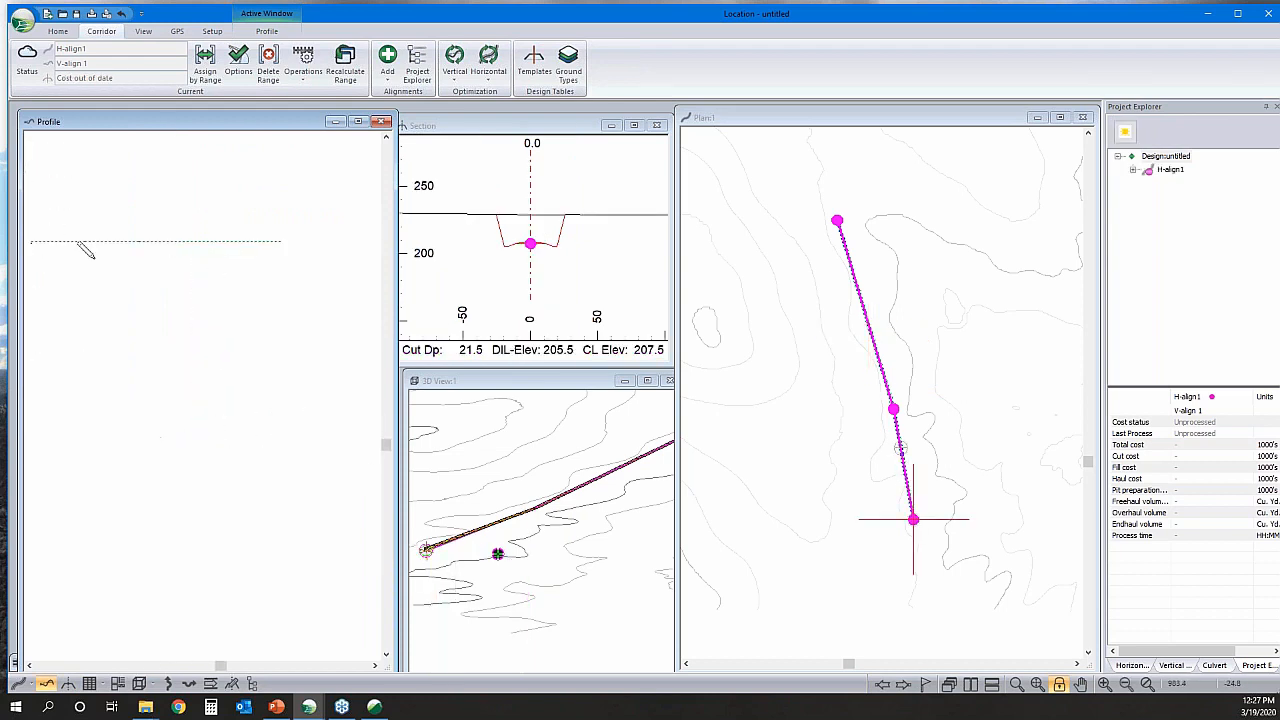
pyautogui.scroll(-3, 124, 256)
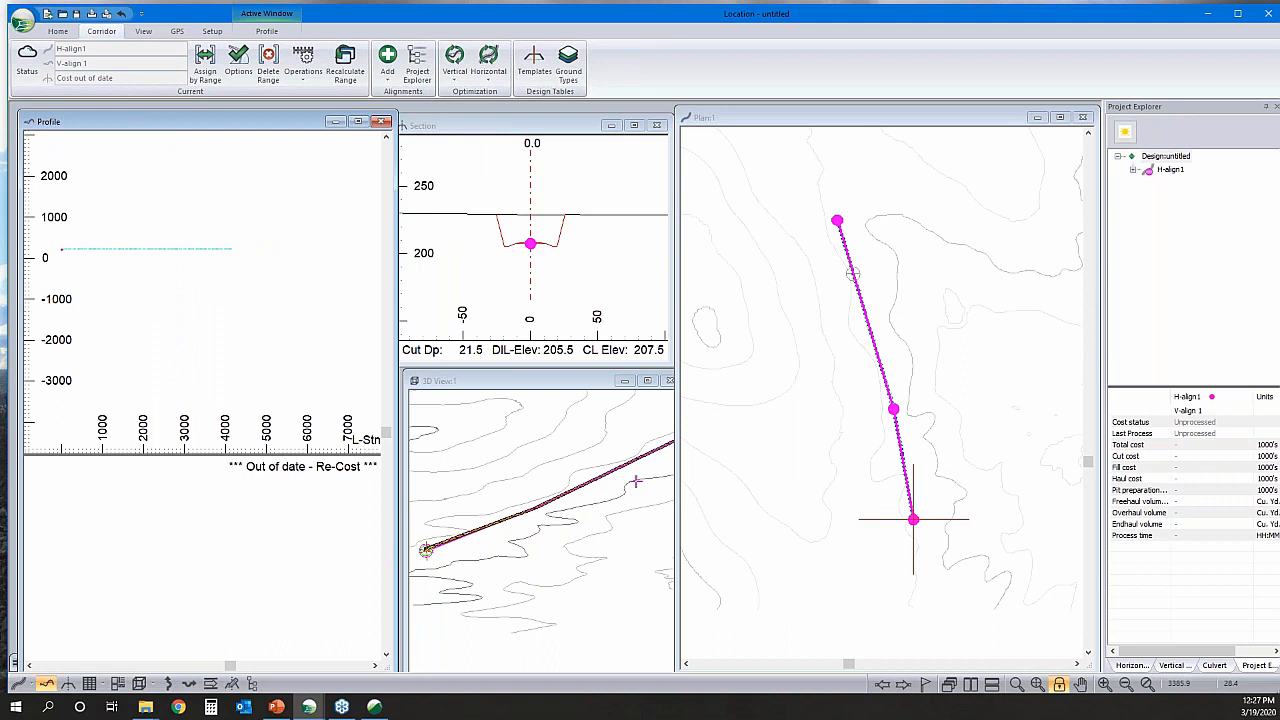
pyautogui.click(237, 248)
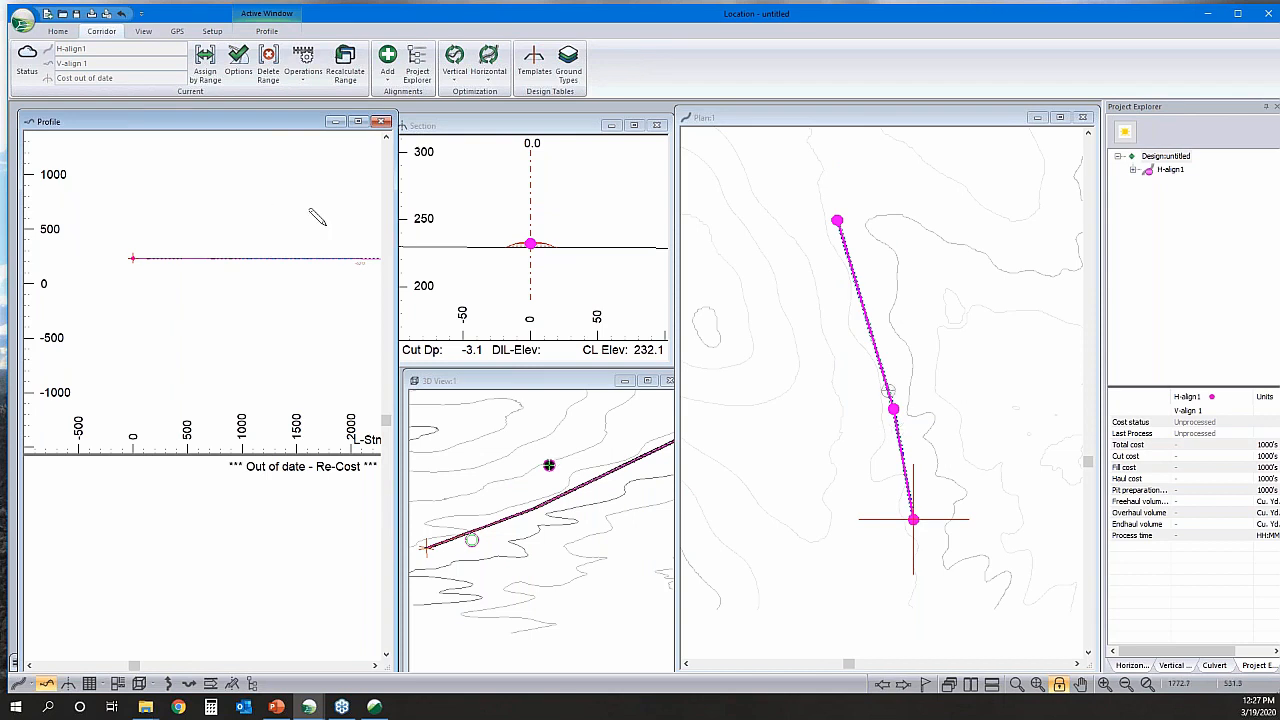
# - Return to the Selection tool, set the profile window's vertical scale to 100 and fit the whole profile in view
pyautogui.rightClick(252, 232)
pyautogui.click(252, 232)
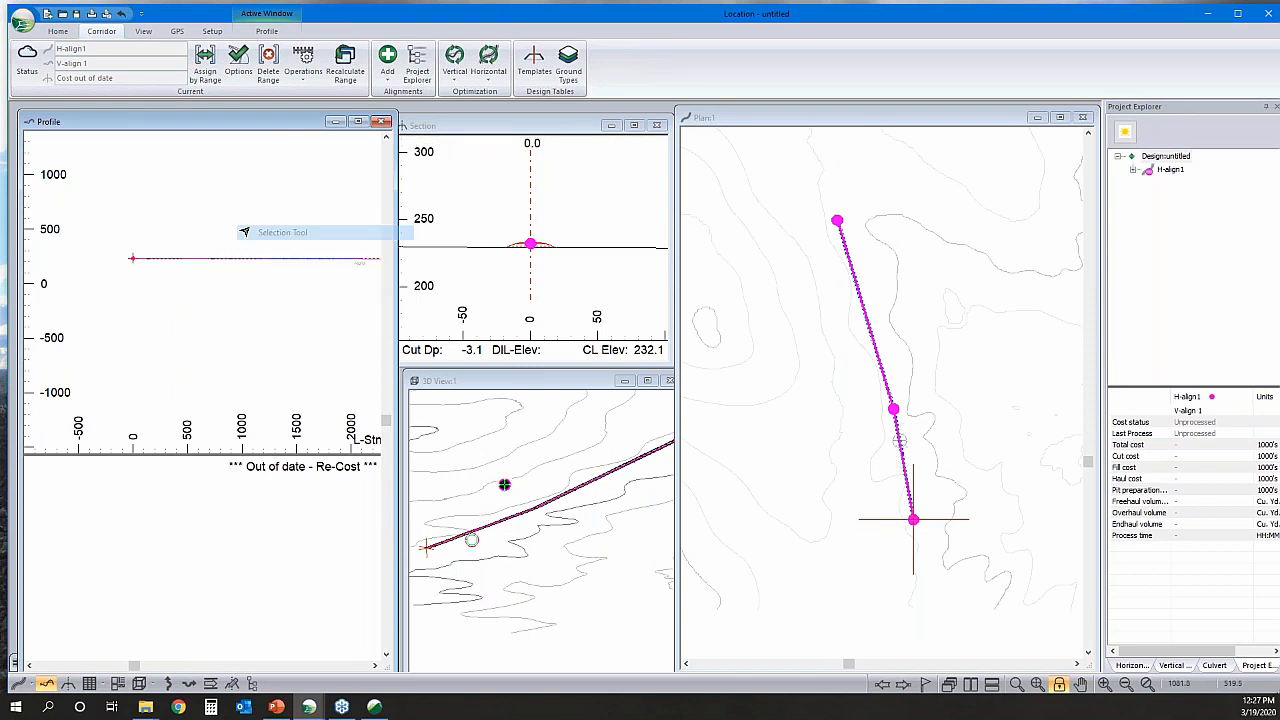
pyautogui.rightClick(250, 231)
pyautogui.click(290, 330)
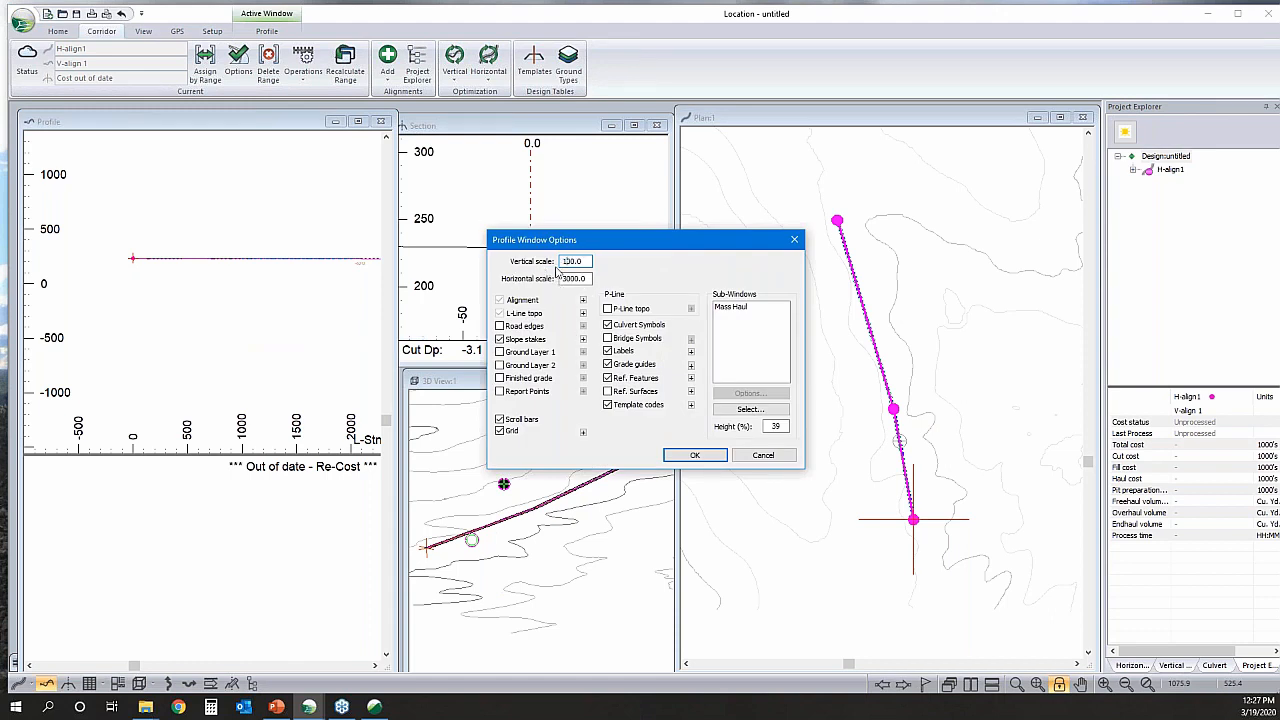
pyautogui.click(718, 455)
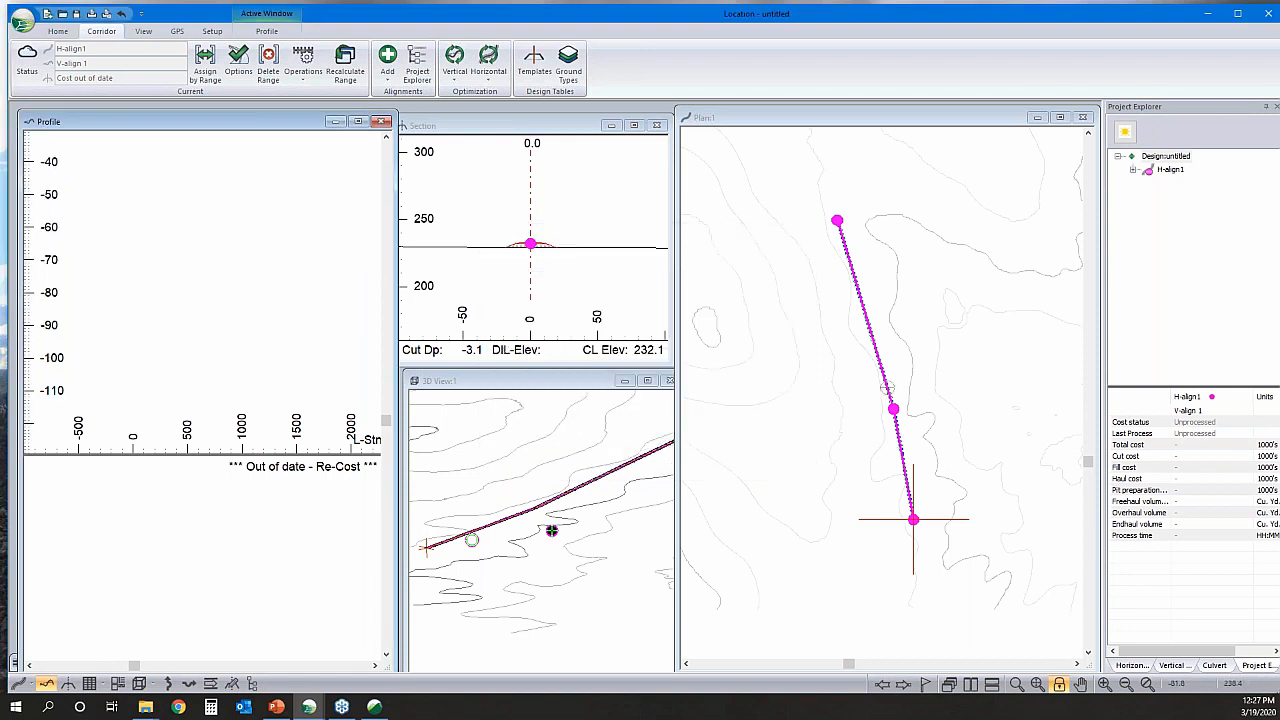
pyautogui.click(1036, 685)
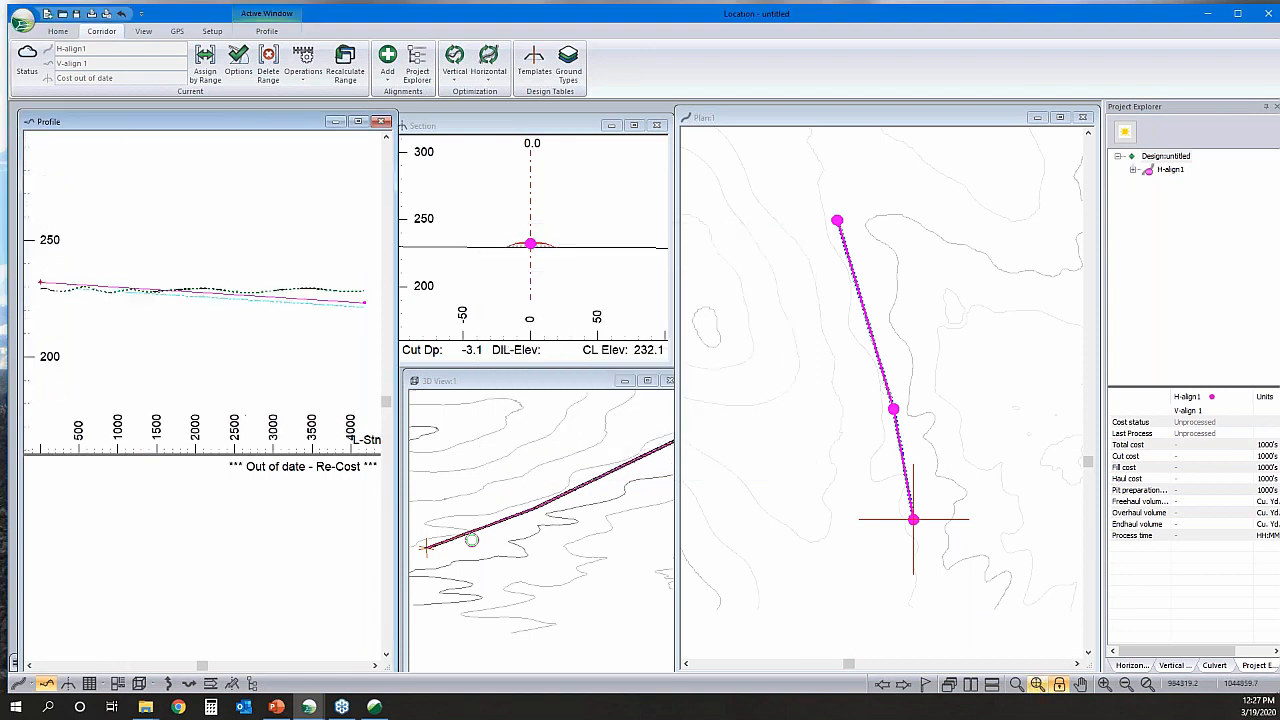
# - Move the profile's start and end IPs onto the ground line, both at an elevation of about 229 ft
pyautogui.rightClick(121, 287)
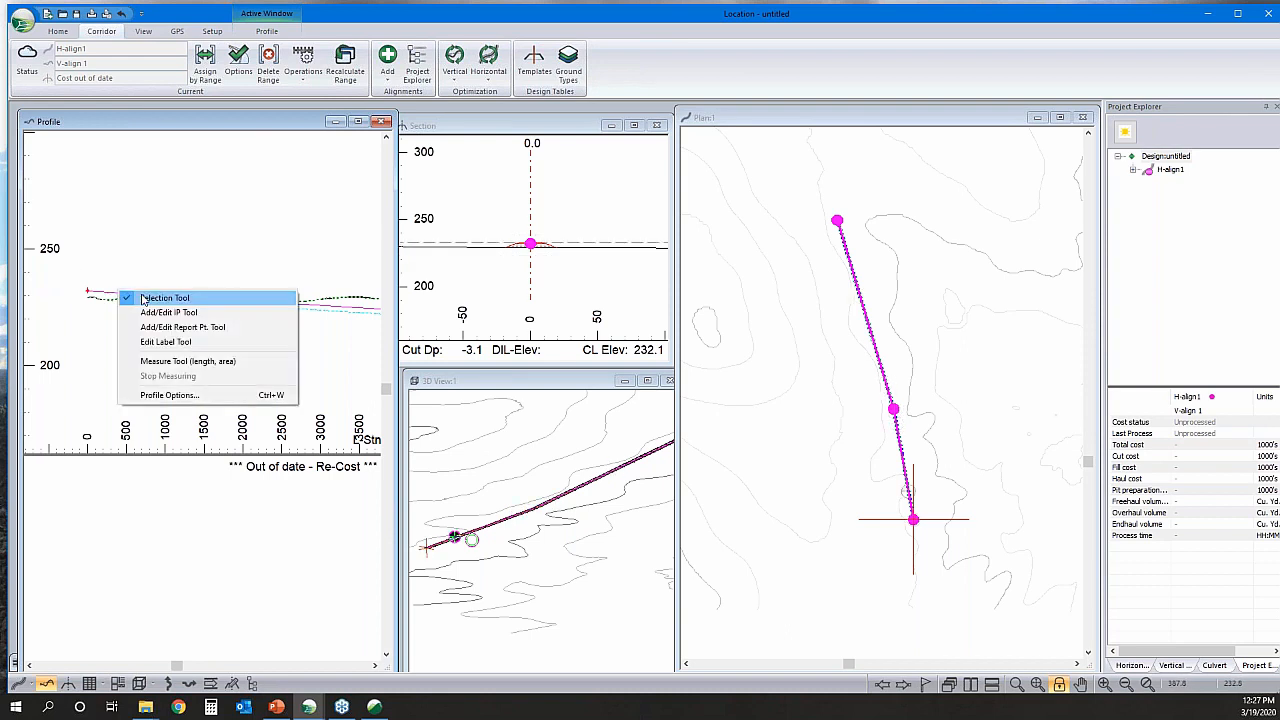
pyautogui.click(148, 311)
pyautogui.click(88, 291)
pyautogui.click(88, 296)
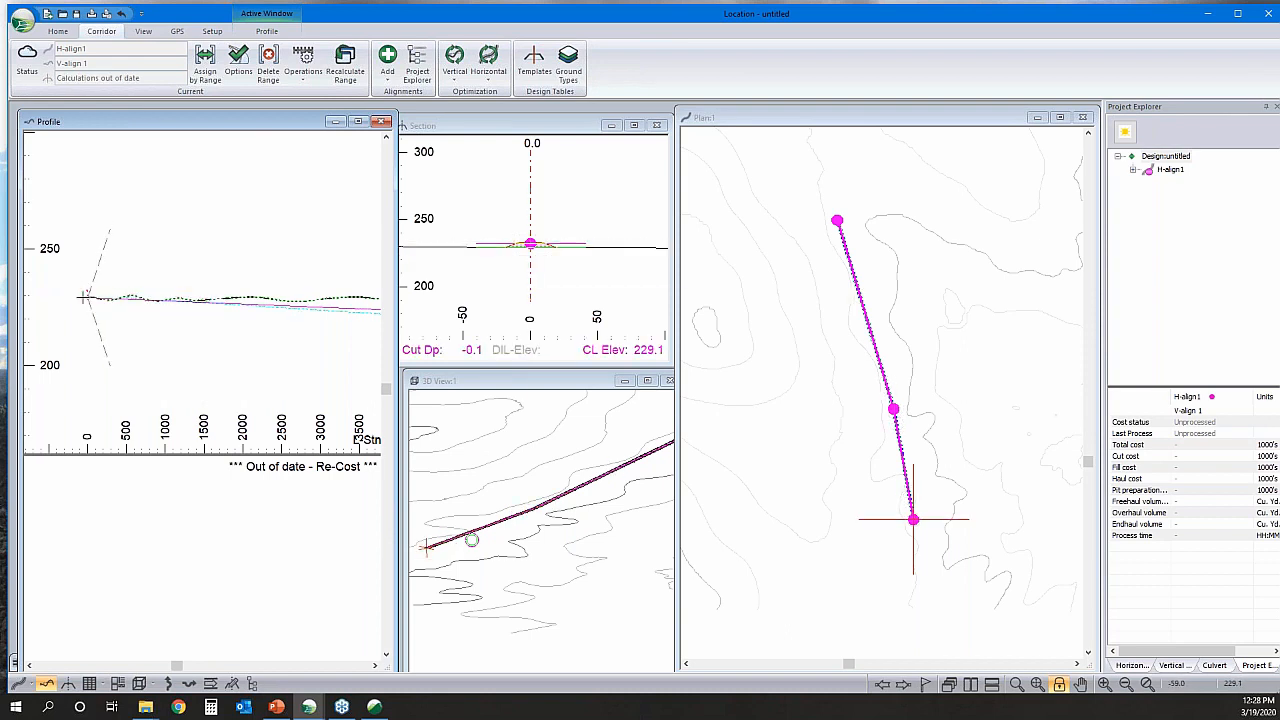
pyautogui.moveTo(272, 325); pyautogui.dragTo(139, 305, button='middle')
pyautogui.click(281, 291)
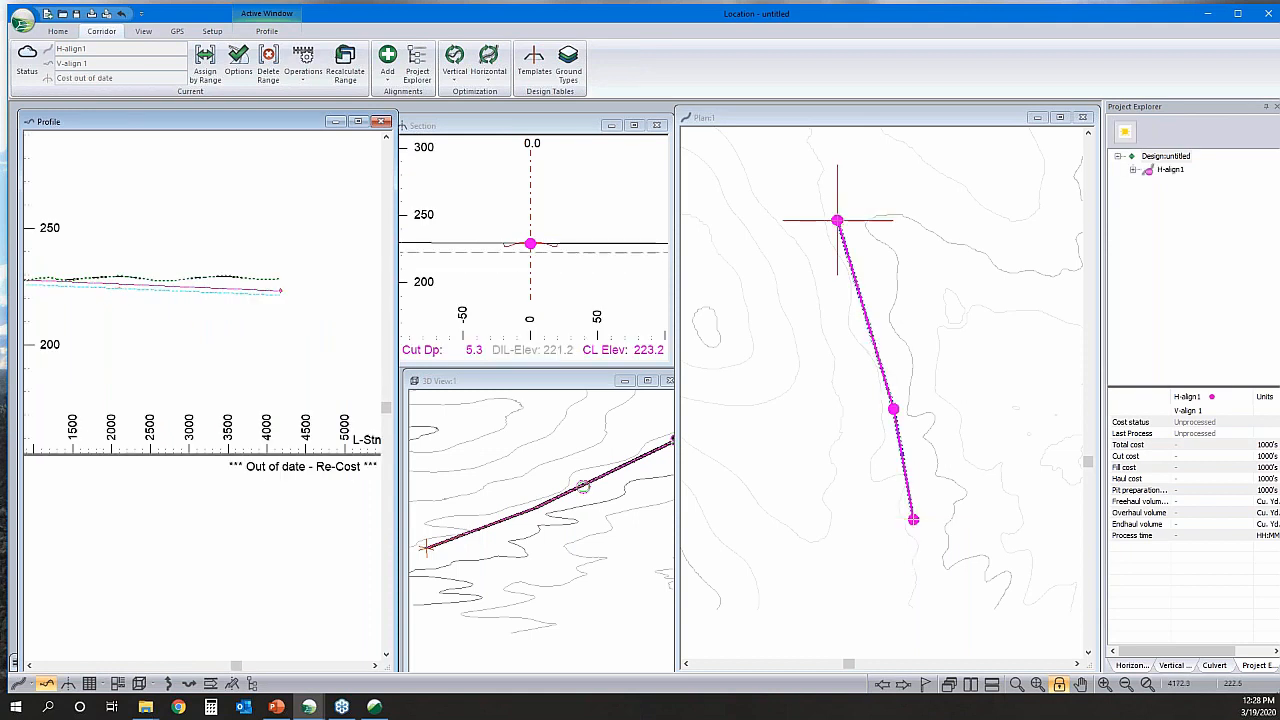
pyautogui.click(284, 278)
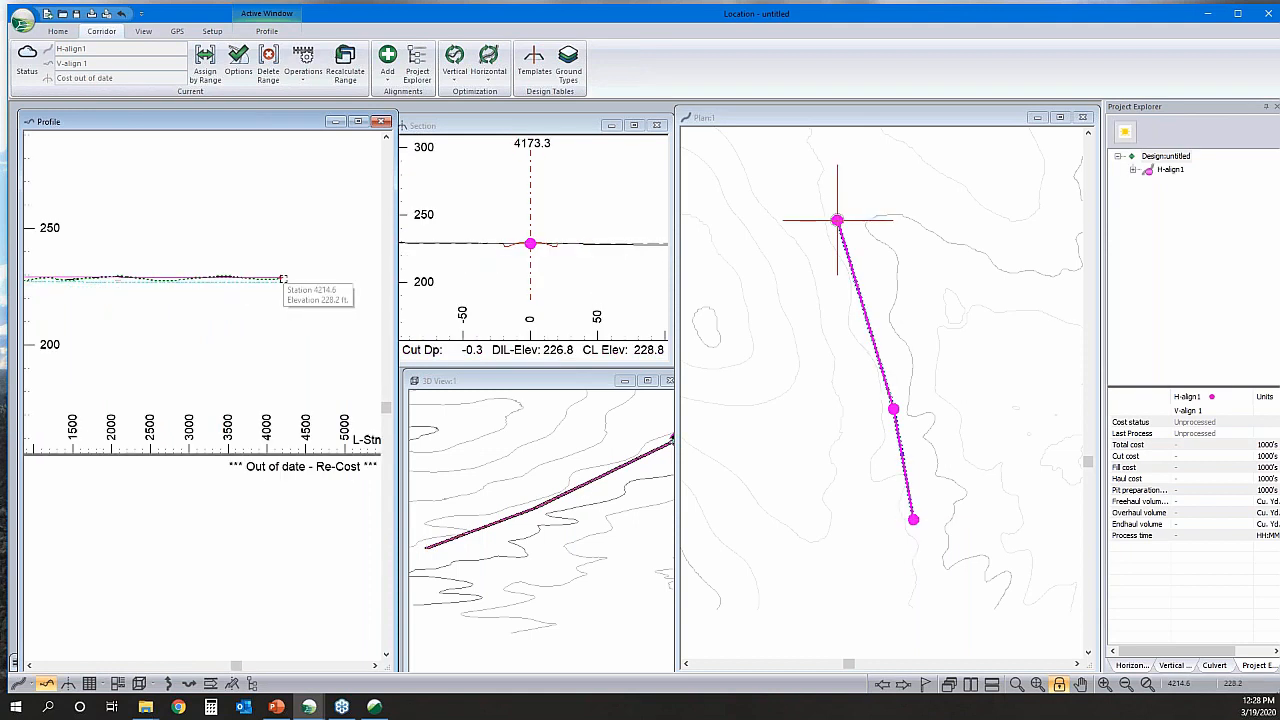
# - Apply a circular horizontal curve with a radius of 2000 to the IP at the alignment's bend
pyautogui.click(1128, 666)
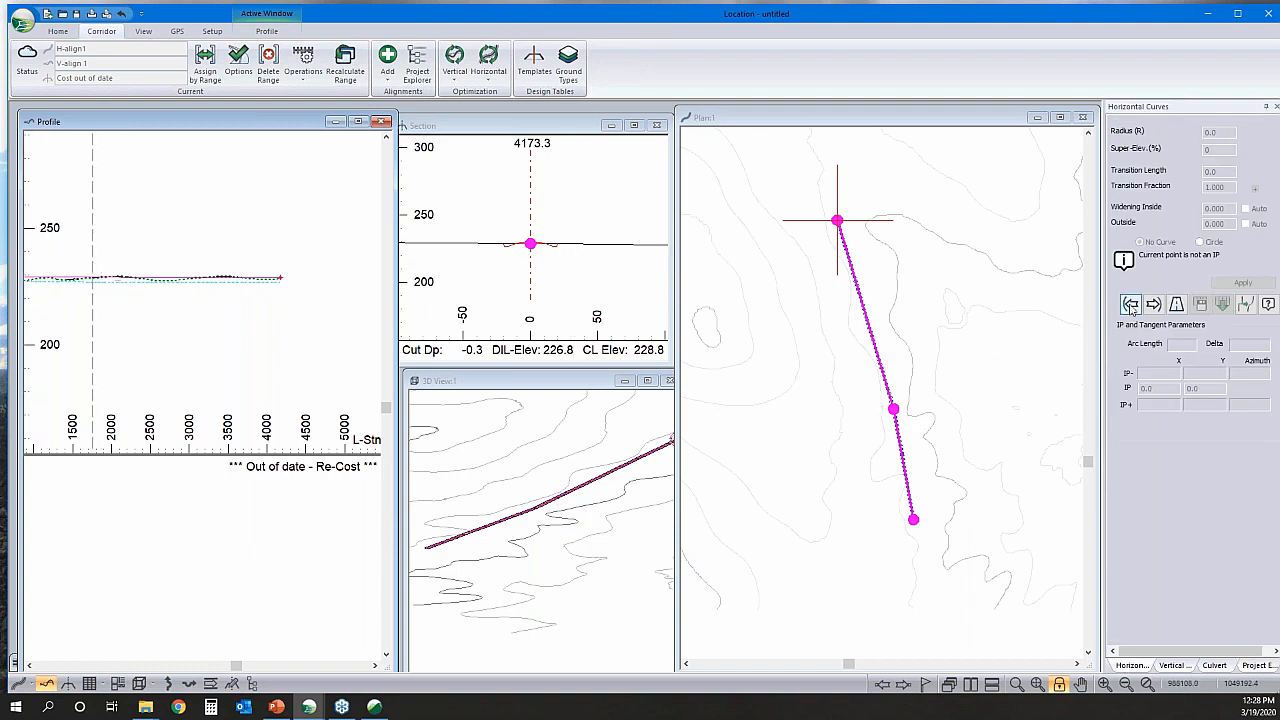
pyautogui.click(1130, 305)
pyautogui.click(1200, 242)
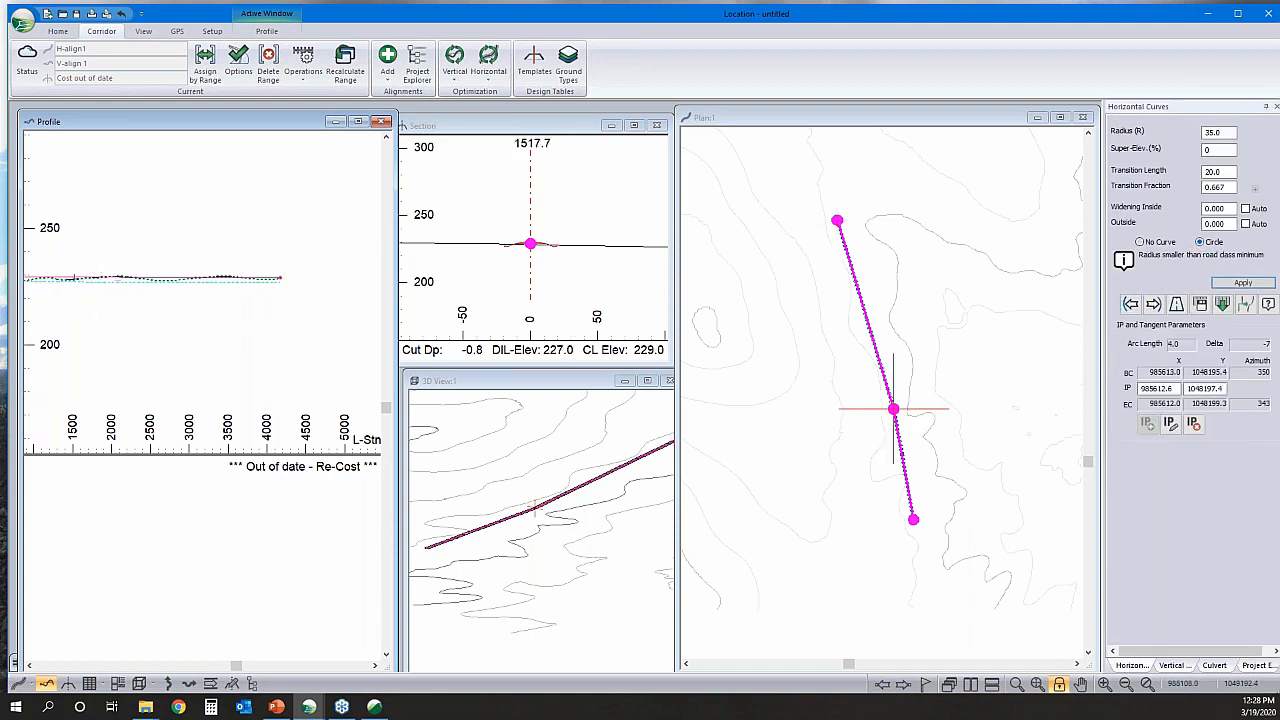
pyautogui.write('20')
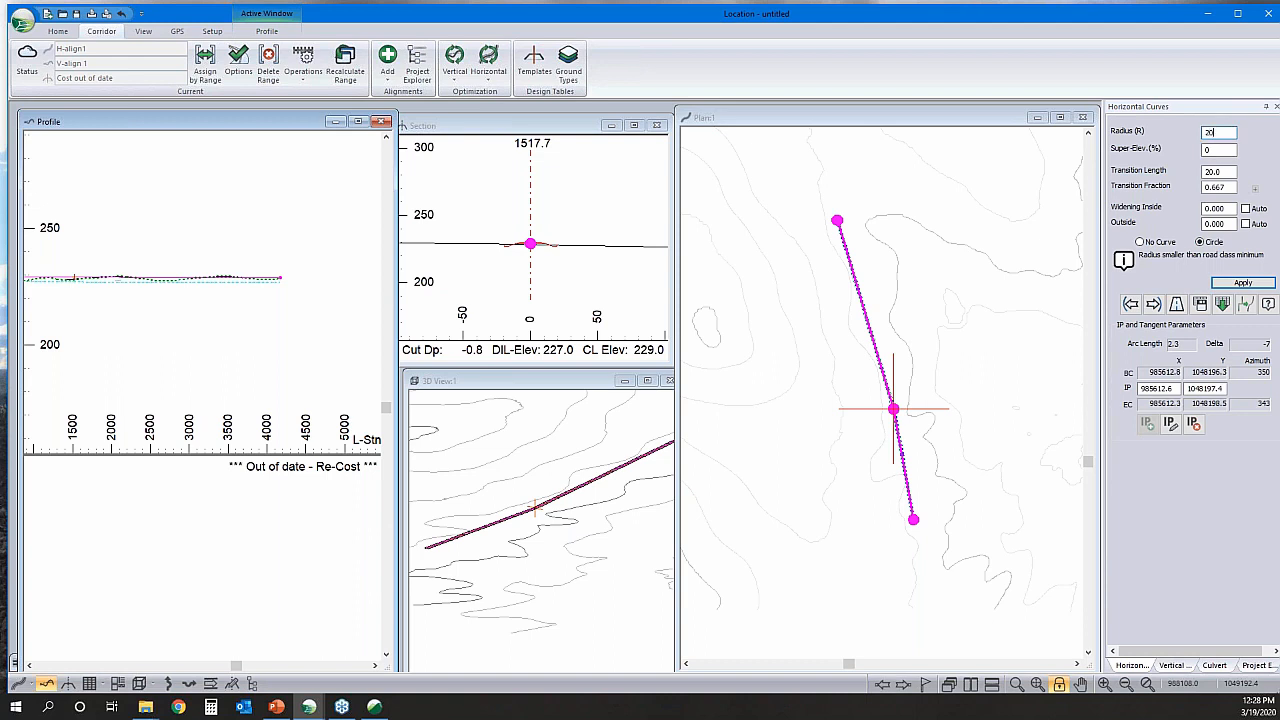
pyautogui.write('00')
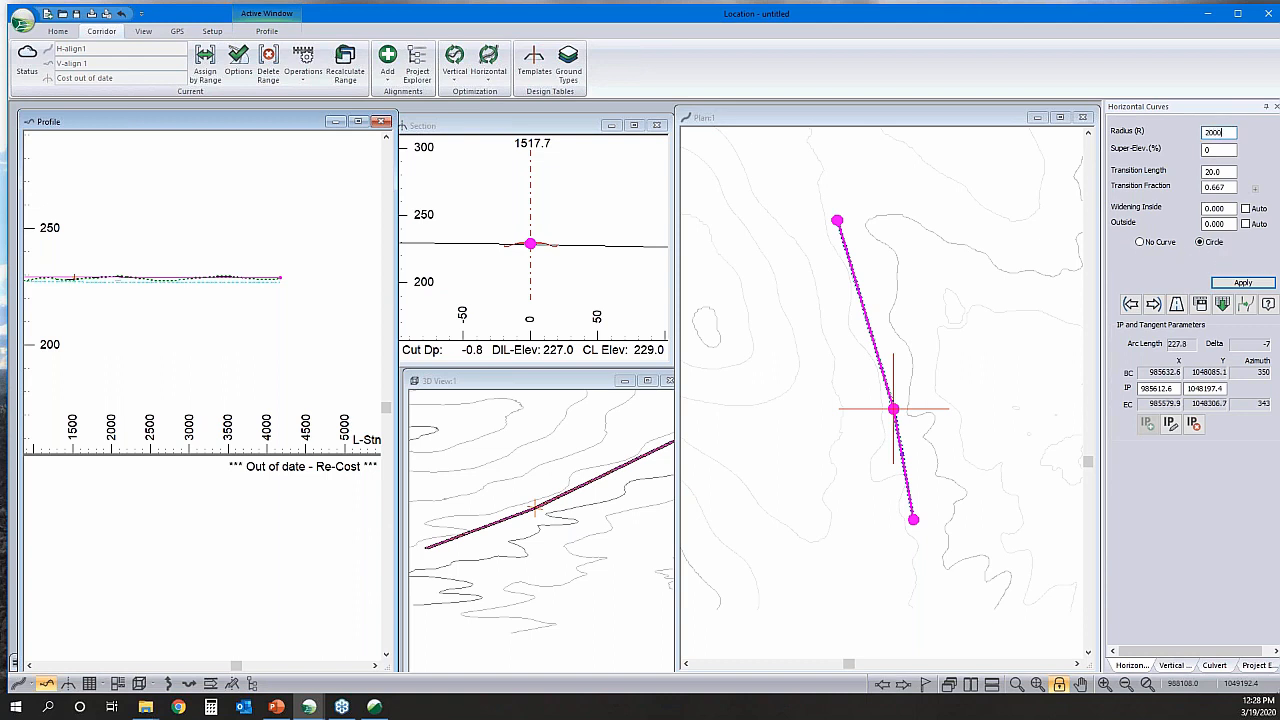
pyautogui.click(1240, 283)
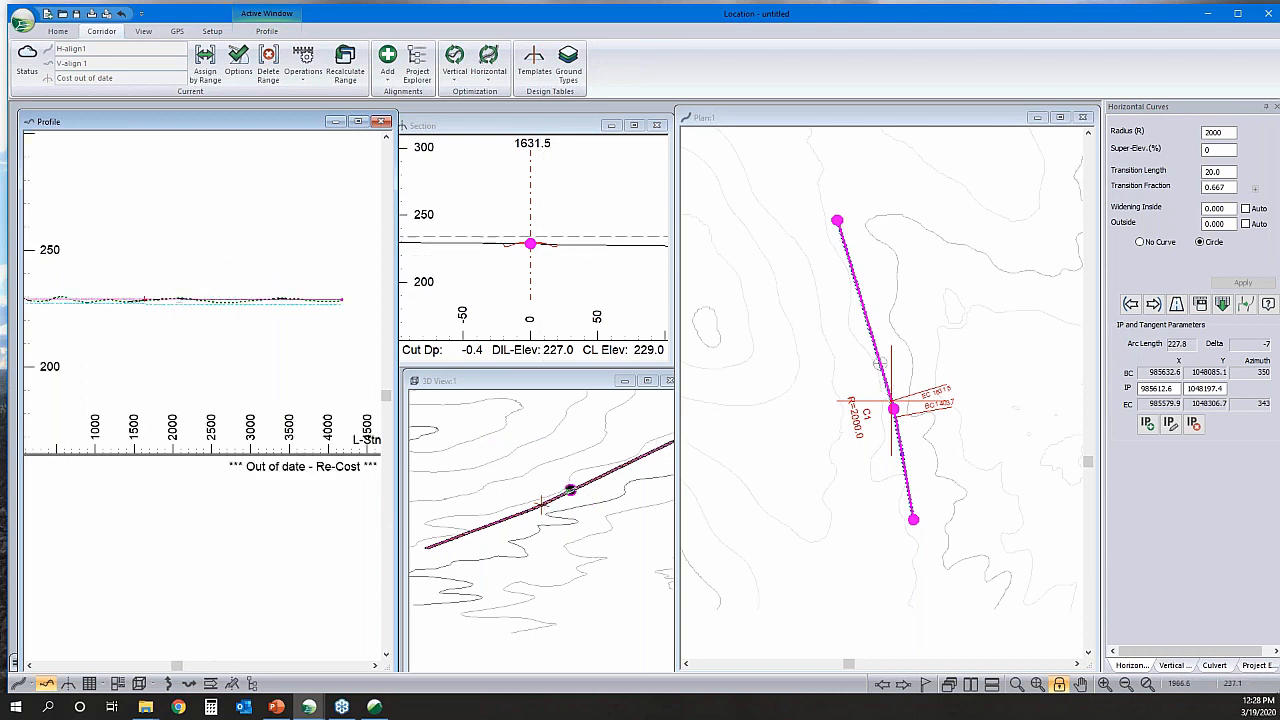
# - Add two profile IPs near the ground line, one at about station 536 and one at about station 351
pyautogui.scroll(2, 160, 303)
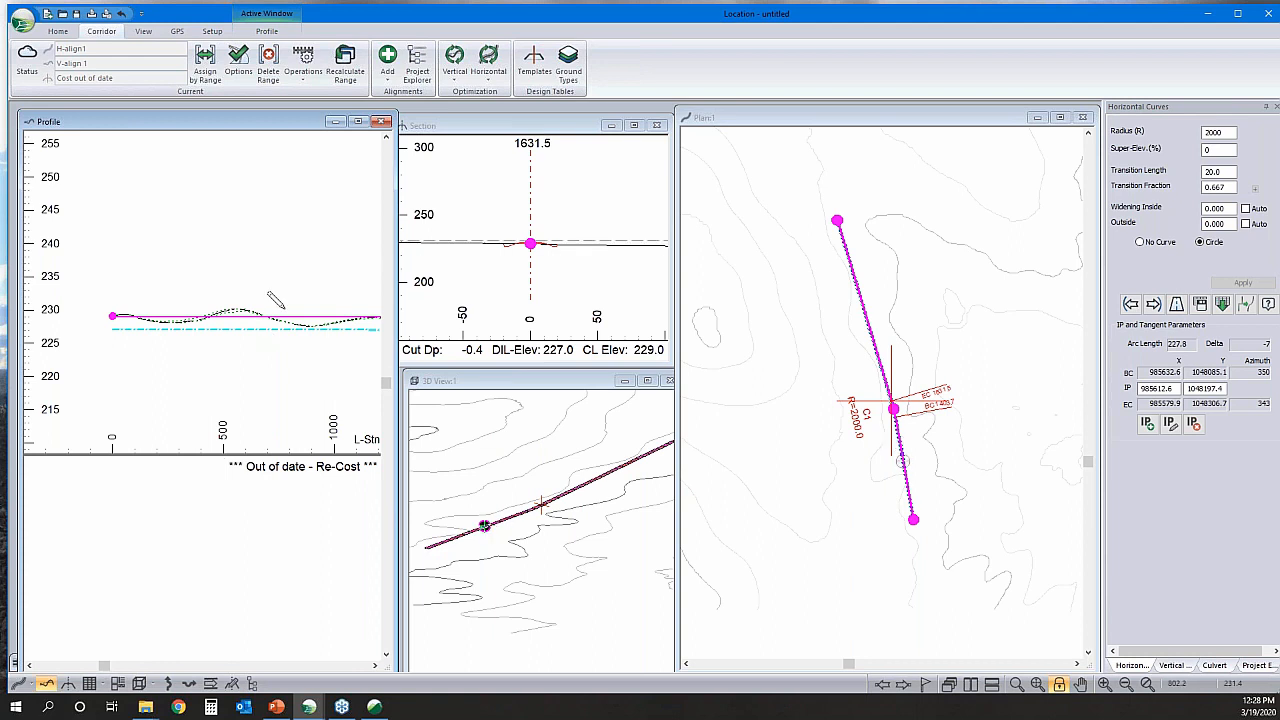
pyautogui.moveTo(200, 327); pyautogui.dragTo(172, 326, button='middle')
pyautogui.click(202, 308)
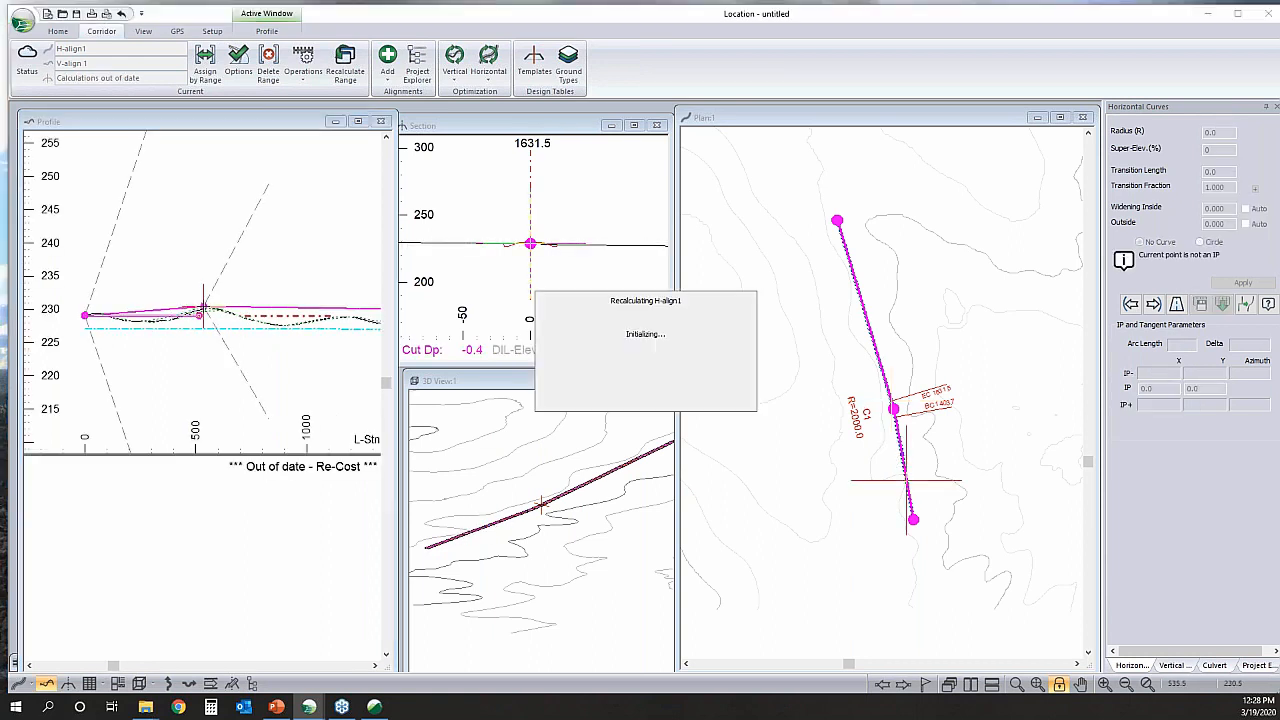
pyautogui.click(163, 312)
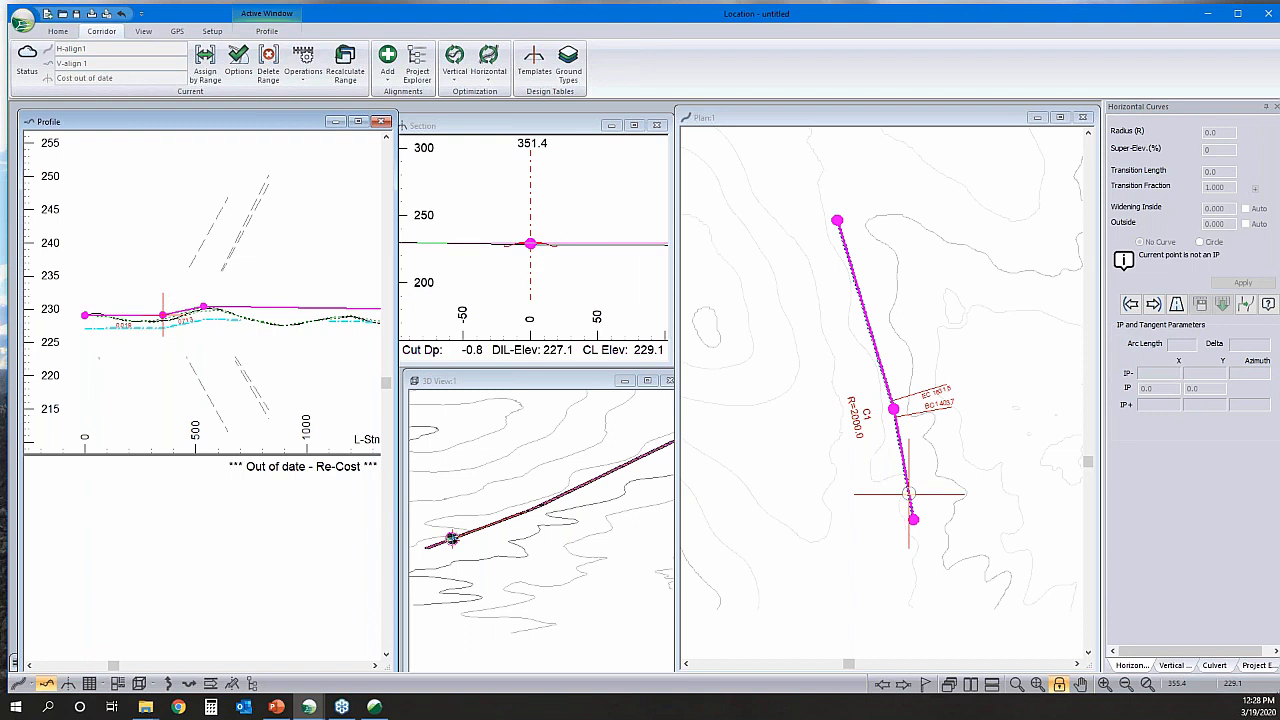
# - Recalculate the current alignment over its full station range with Re-Cost included
pyautogui.click(1259, 668)
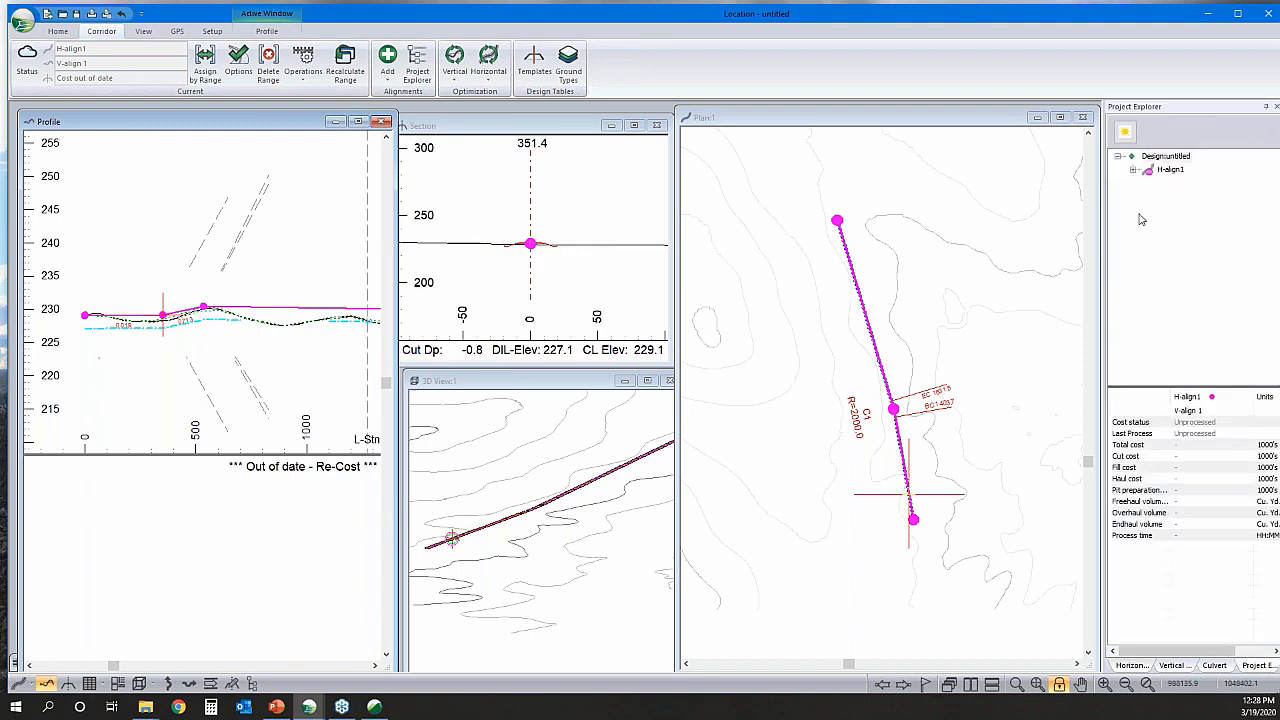
pyautogui.click(345, 62)
pyautogui.click(563, 401)
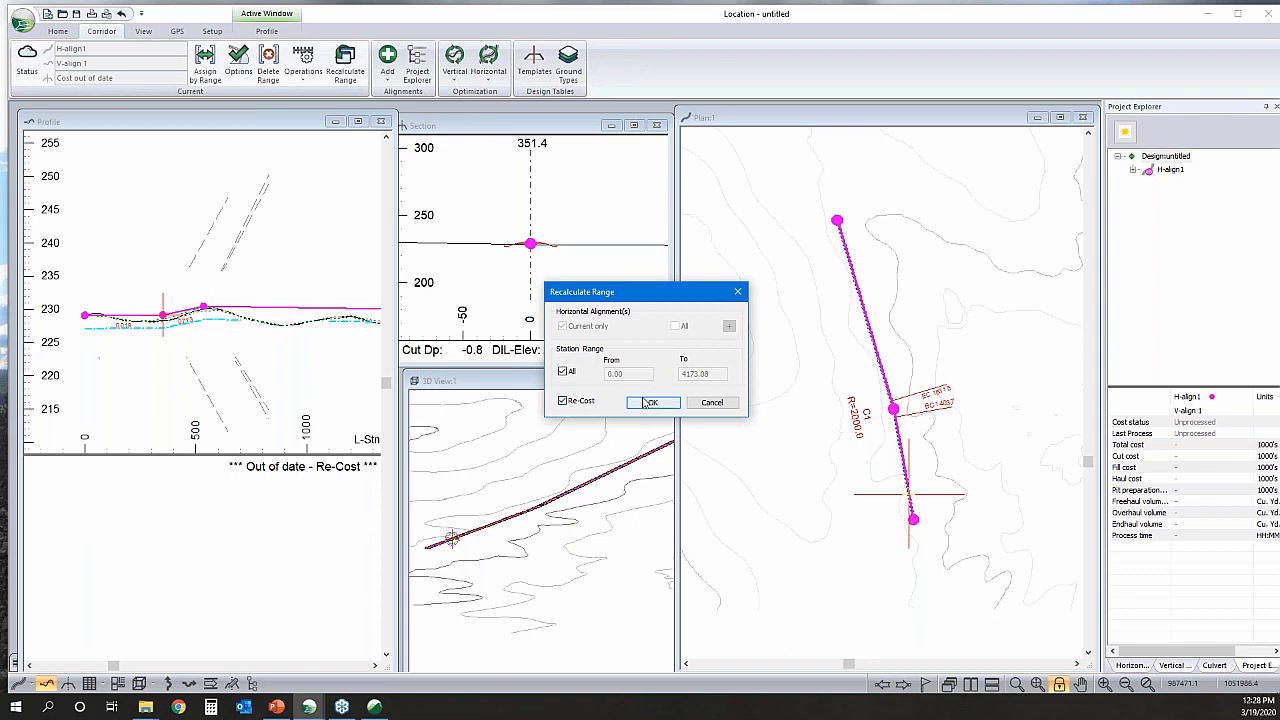
pyautogui.click(652, 403)
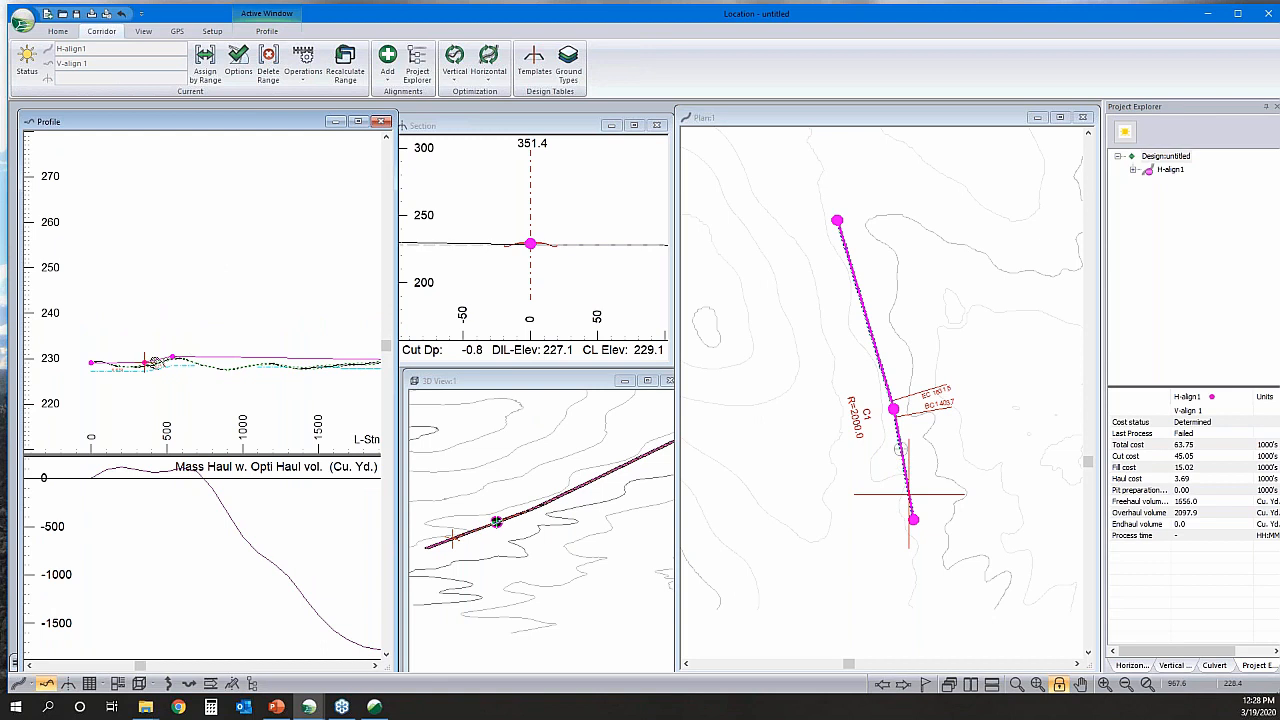
# - Examine the profile and the mass haul diagram along the alignment and switch back to the Selection tool
pyautogui.scroll(-1, 246, 362)
pyautogui.moveTo(257, 356); pyautogui.dragTo(200, 360, button='middle')
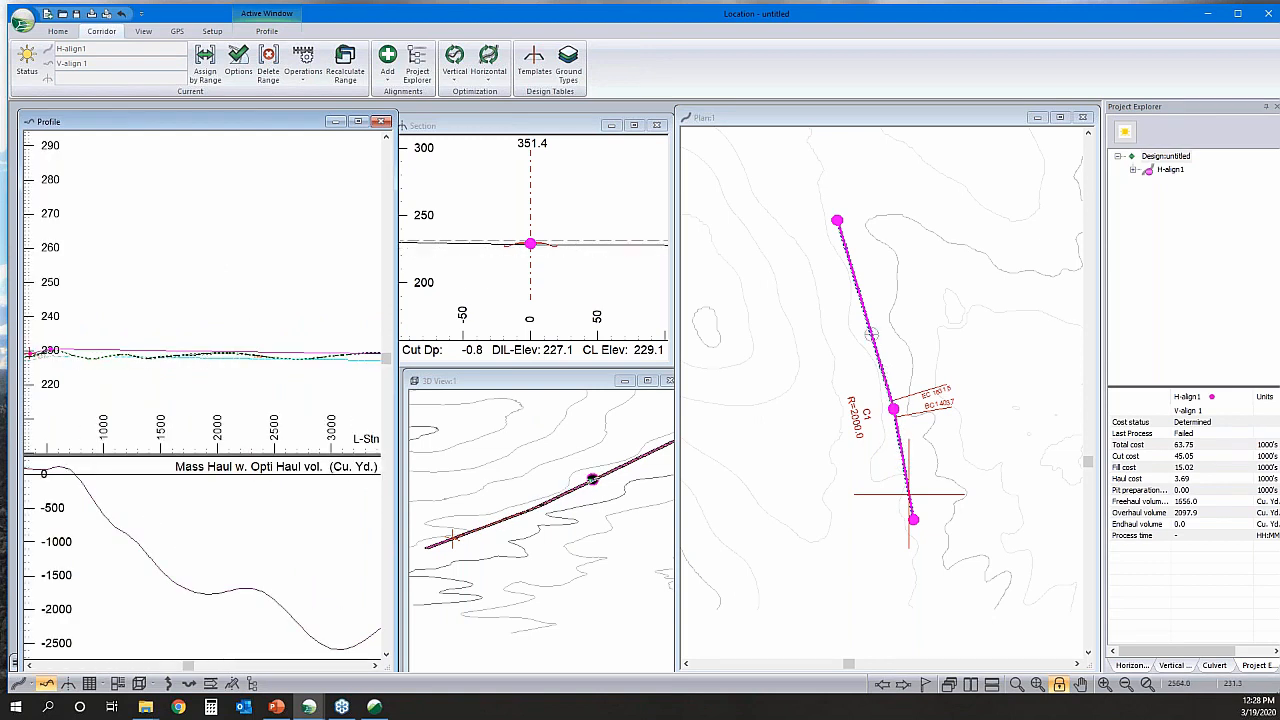
pyautogui.moveTo(331, 376); pyautogui.dragTo(231, 366, button='middle')
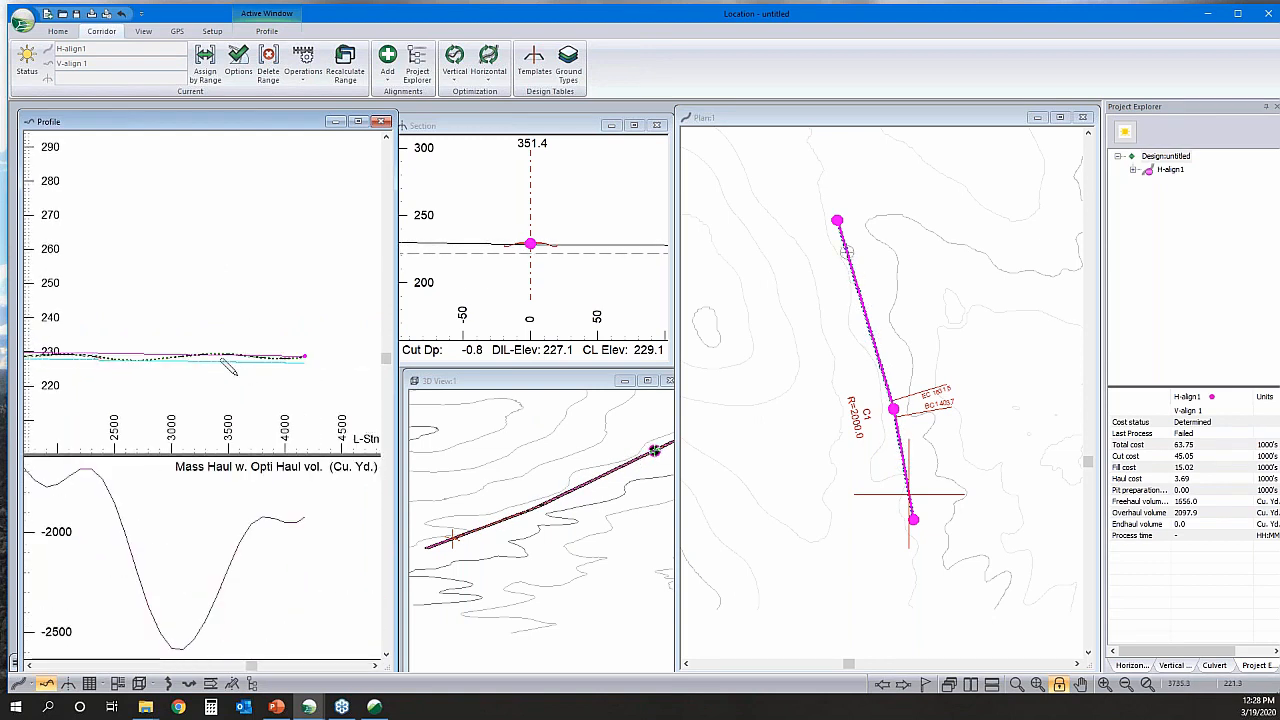
pyautogui.moveTo(90, 330); pyautogui.dragTo(315, 360, button='middle')
pyautogui.rightClick(205, 332)
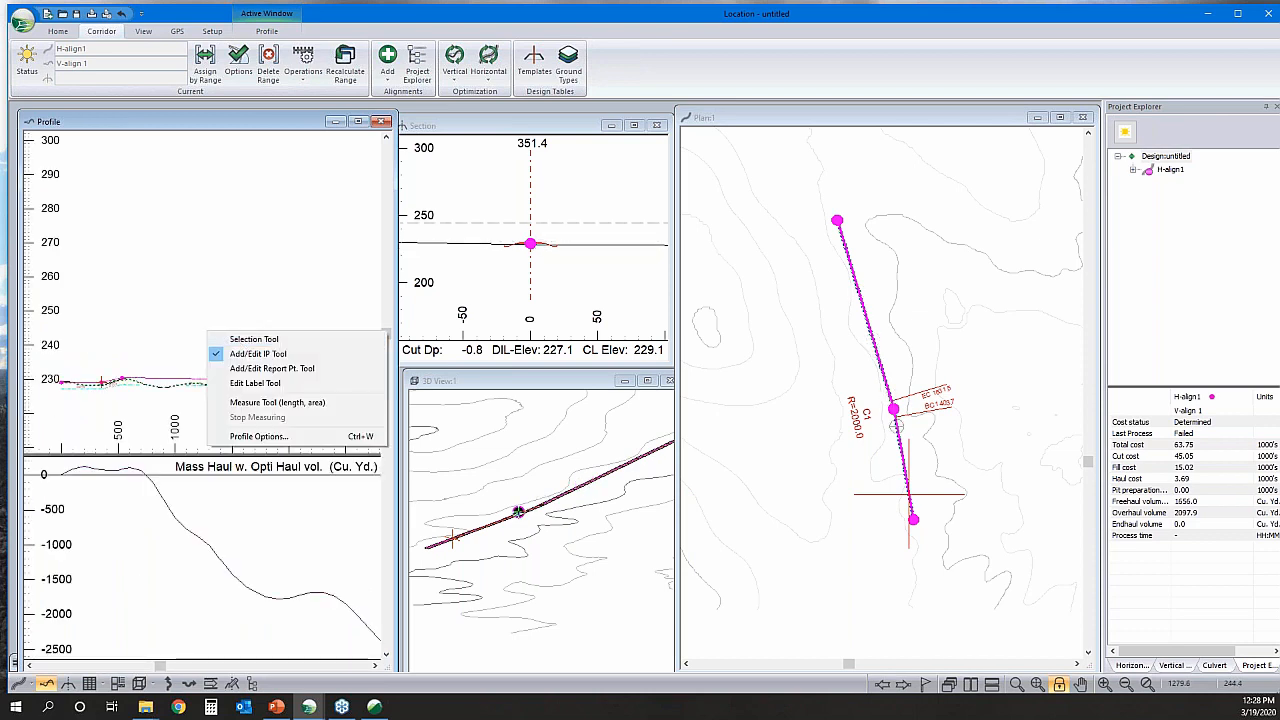
pyautogui.click(234, 346)
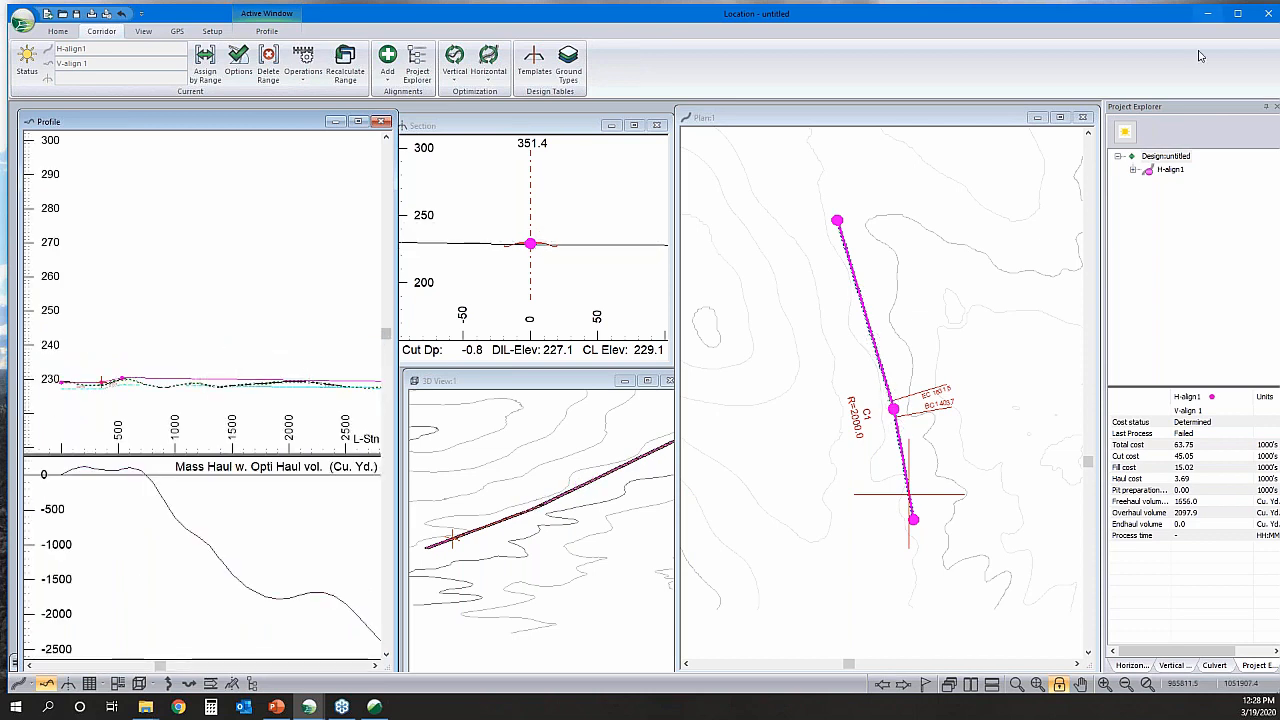
# - Open the vertical options of V-align 1 and limit the sampled sections to a spacing of 50 ft
pyautogui.click(1133, 170)
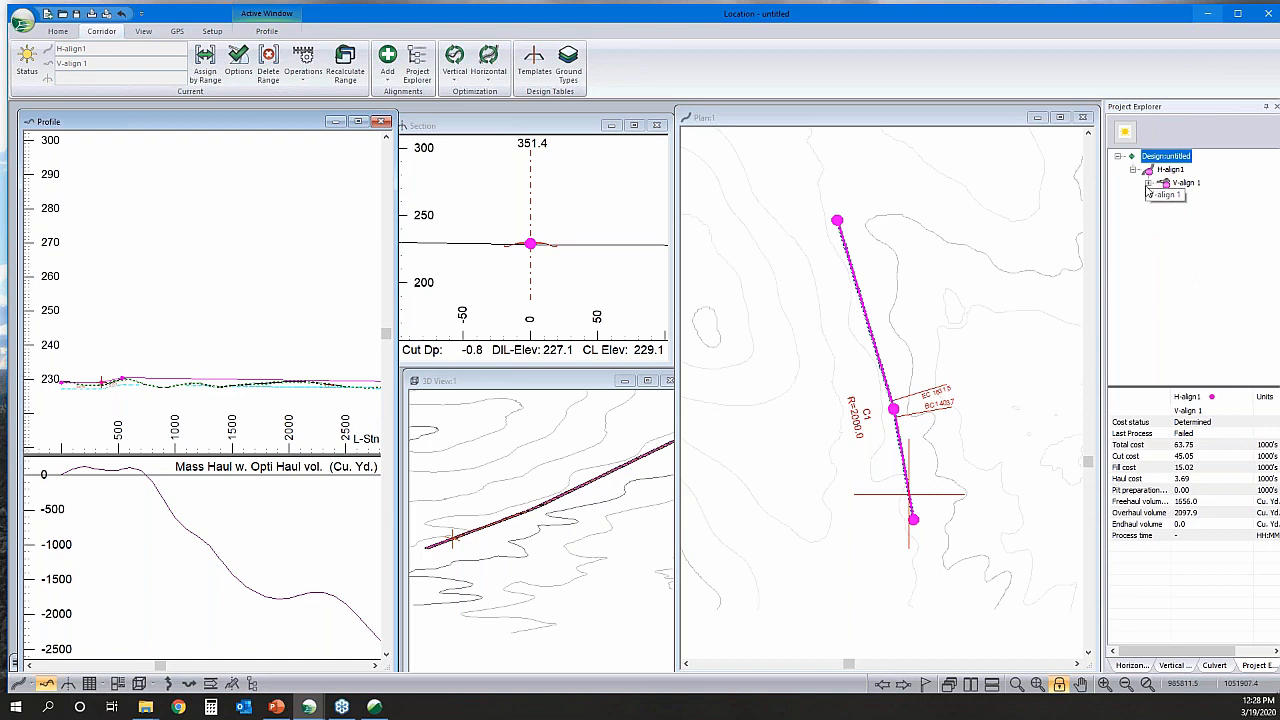
pyautogui.click(1148, 183)
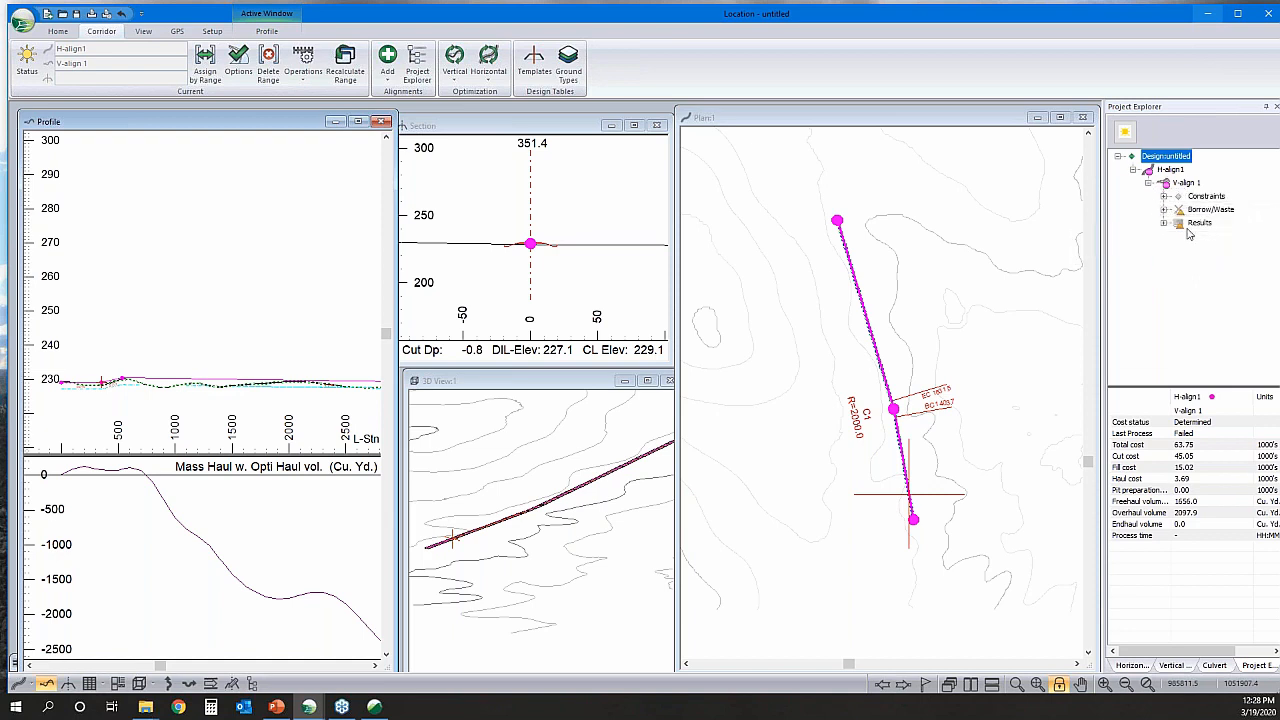
pyautogui.rightClick(1190, 184)
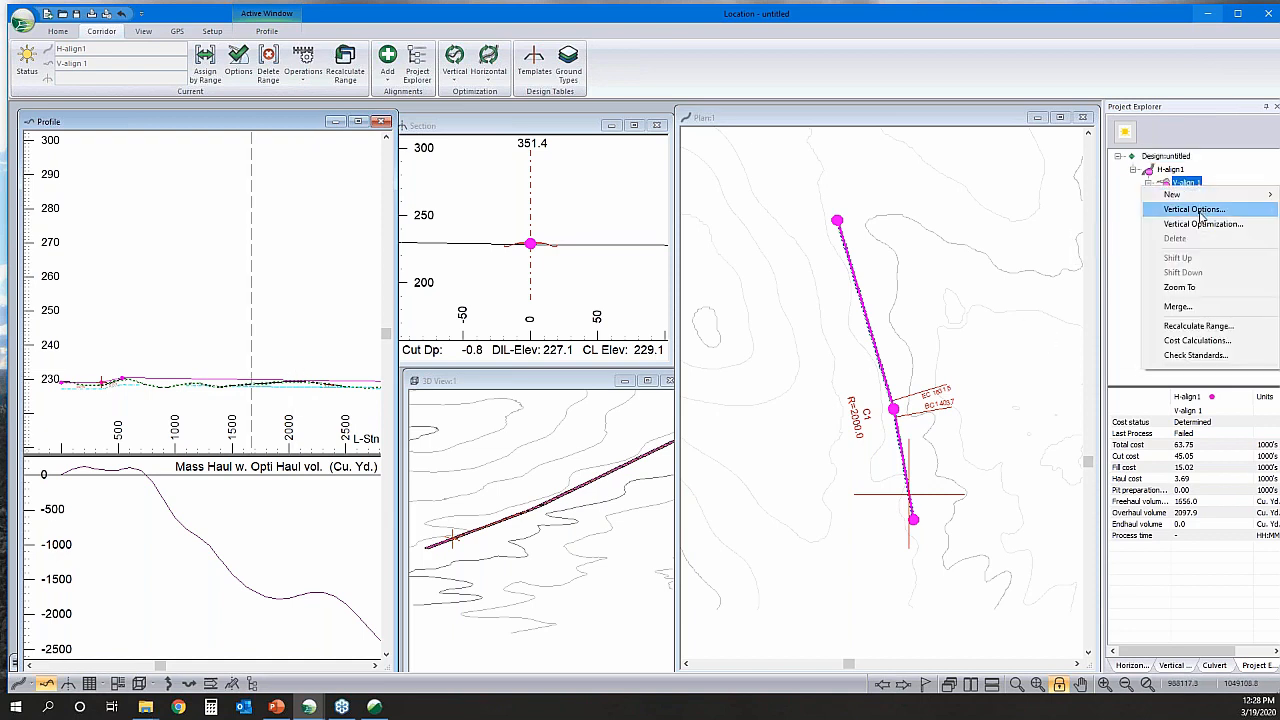
pyautogui.click(1195, 209)
pyautogui.click(468, 205)
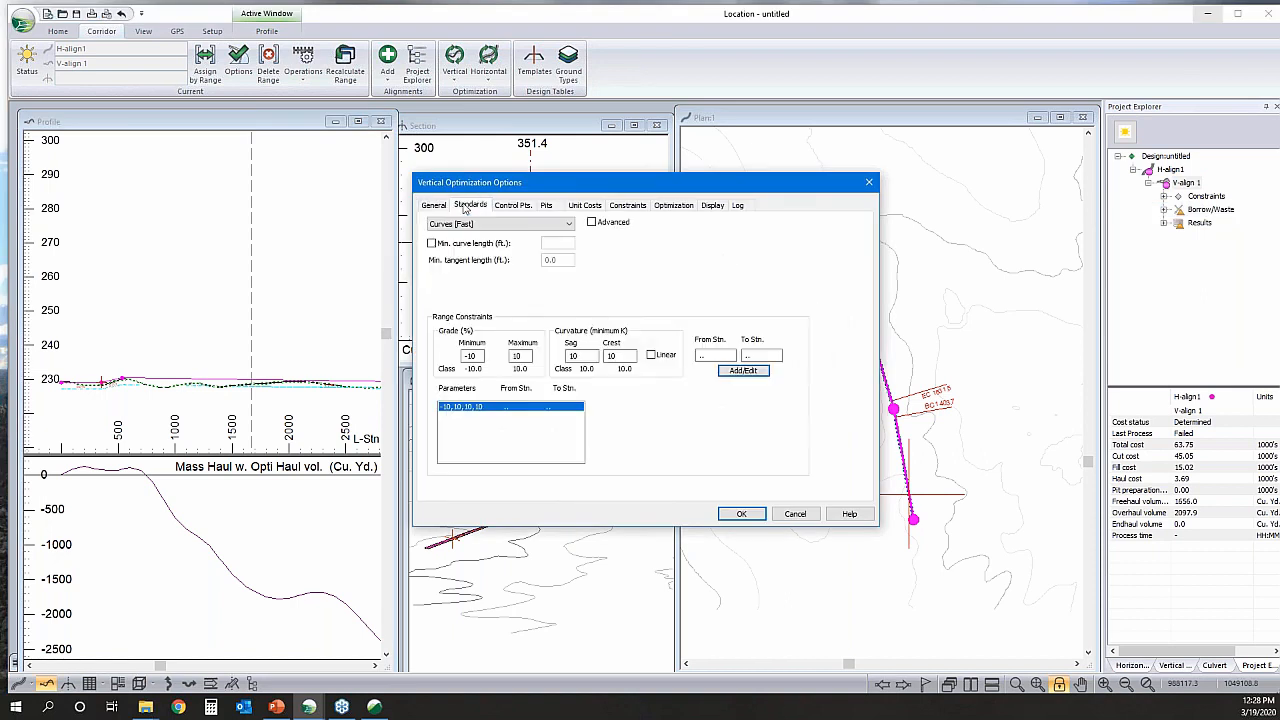
pyautogui.click(487, 224)
pyautogui.click(444, 206)
pyautogui.click(434, 205)
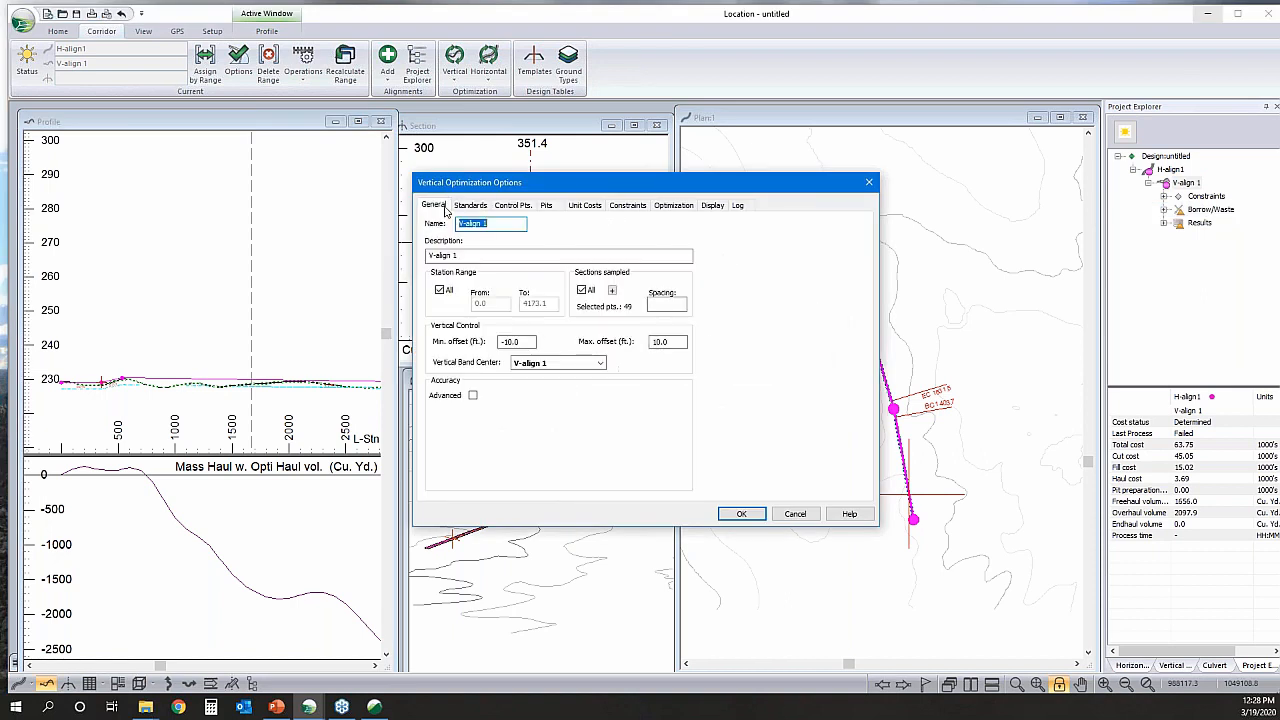
pyautogui.click(581, 290)
pyautogui.click(665, 304)
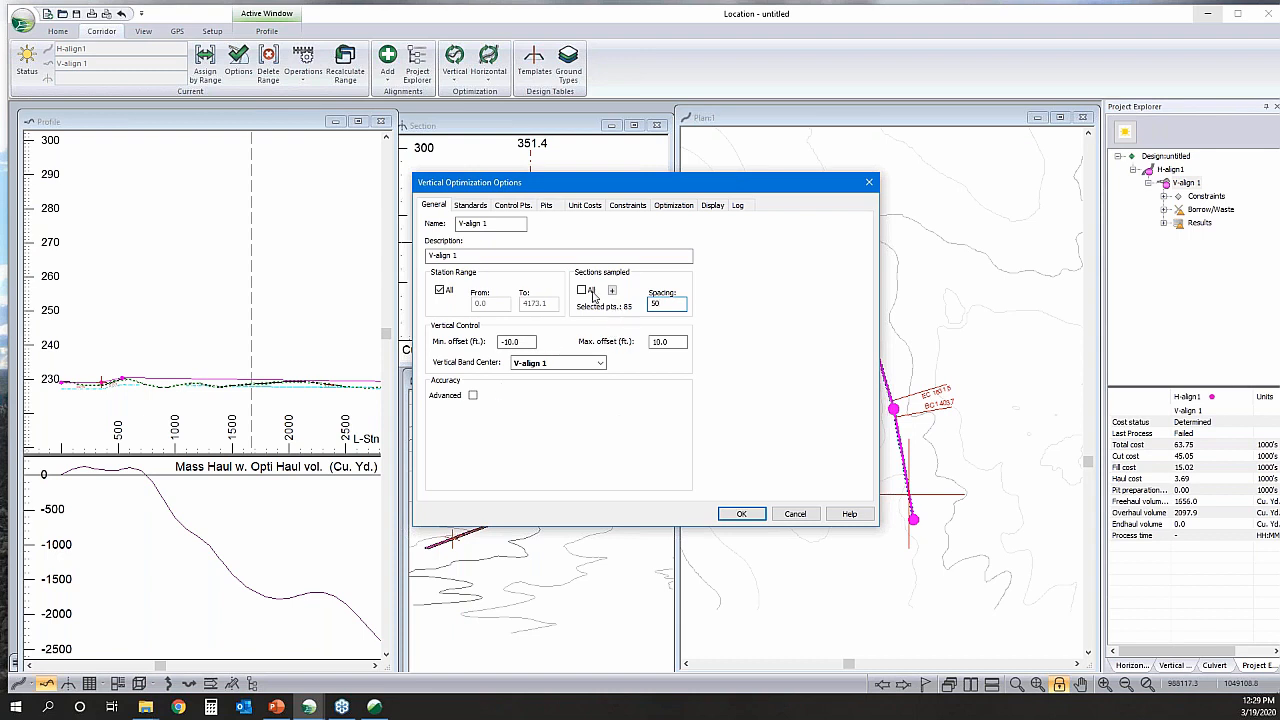
# - Set the standards to variable curves and tangents, minimum curve length 100 ft, minimum tangent length 200 ft, and apply a minimum sag K of 40
pyautogui.click(472, 206)
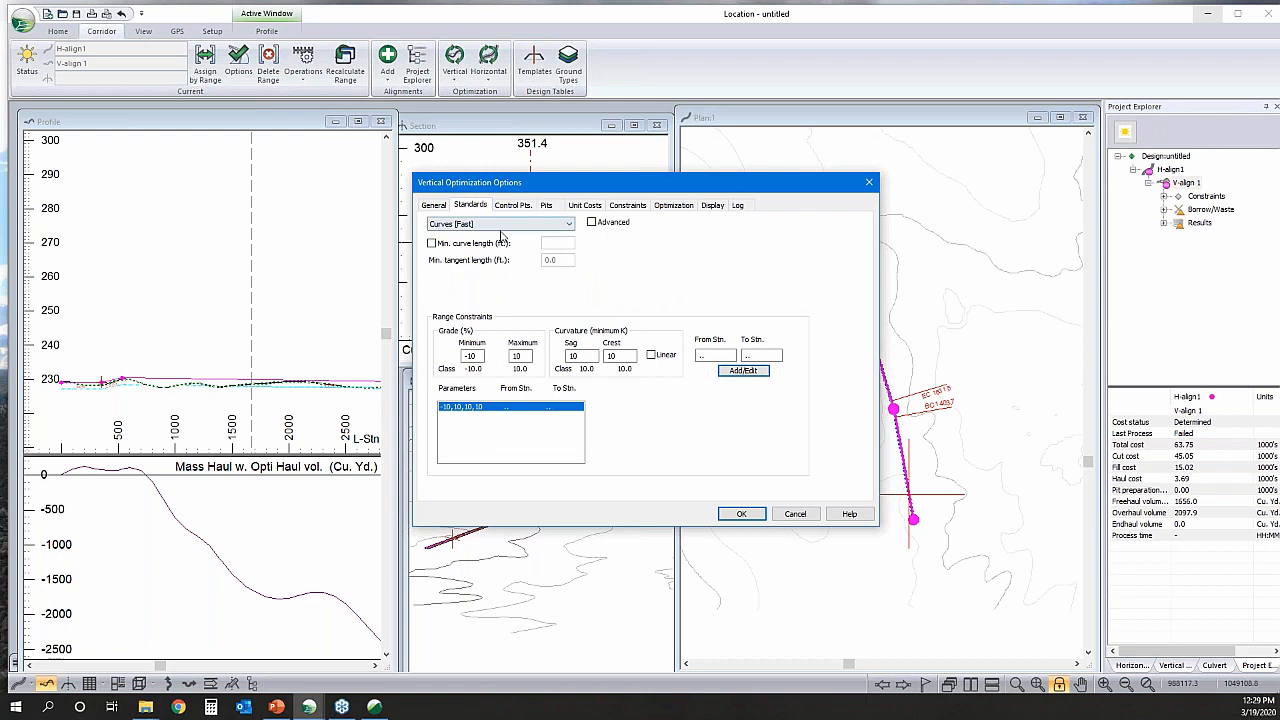
pyautogui.click(508, 224)
pyautogui.click(491, 263)
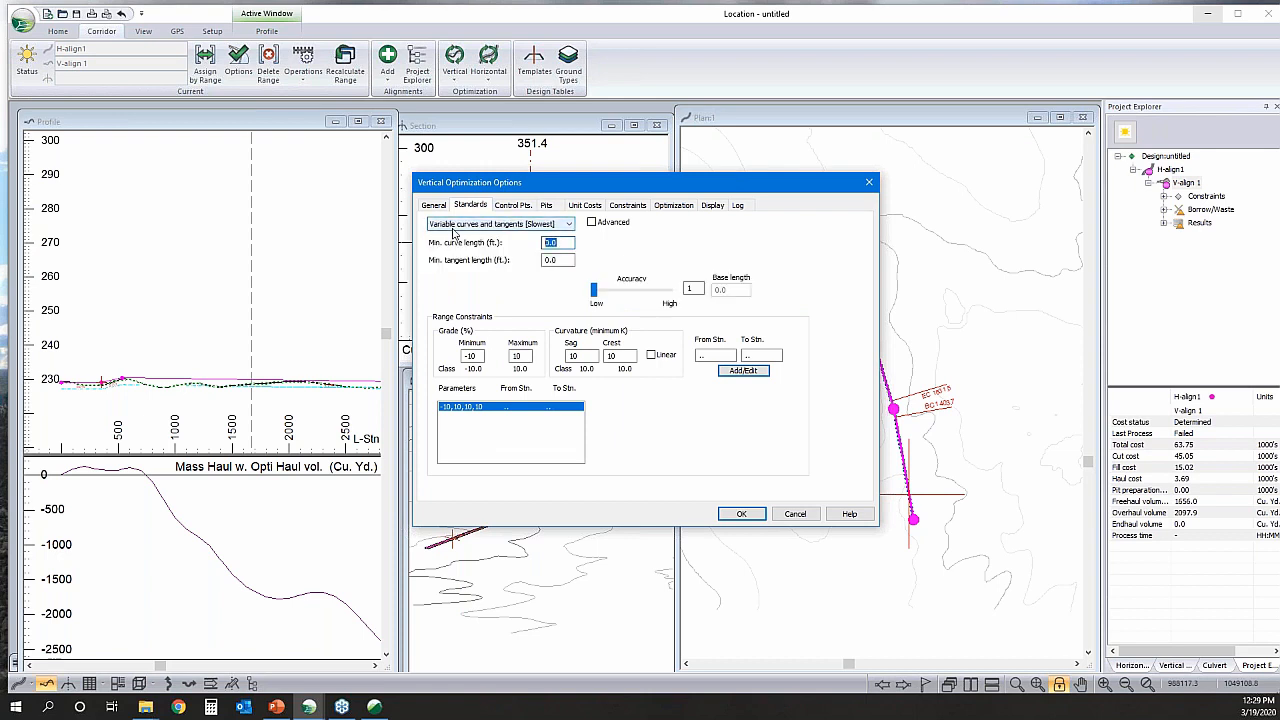
pyautogui.write('1')
pyautogui.press('Tab')
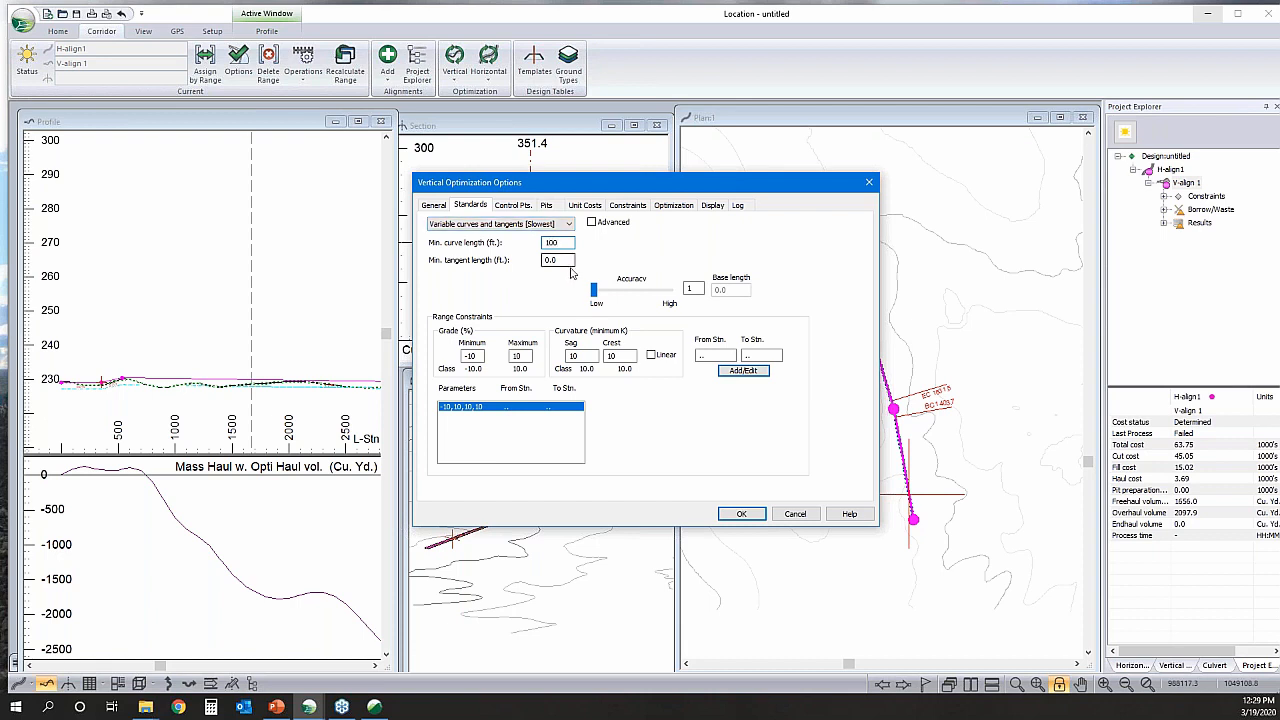
pyautogui.write('200')
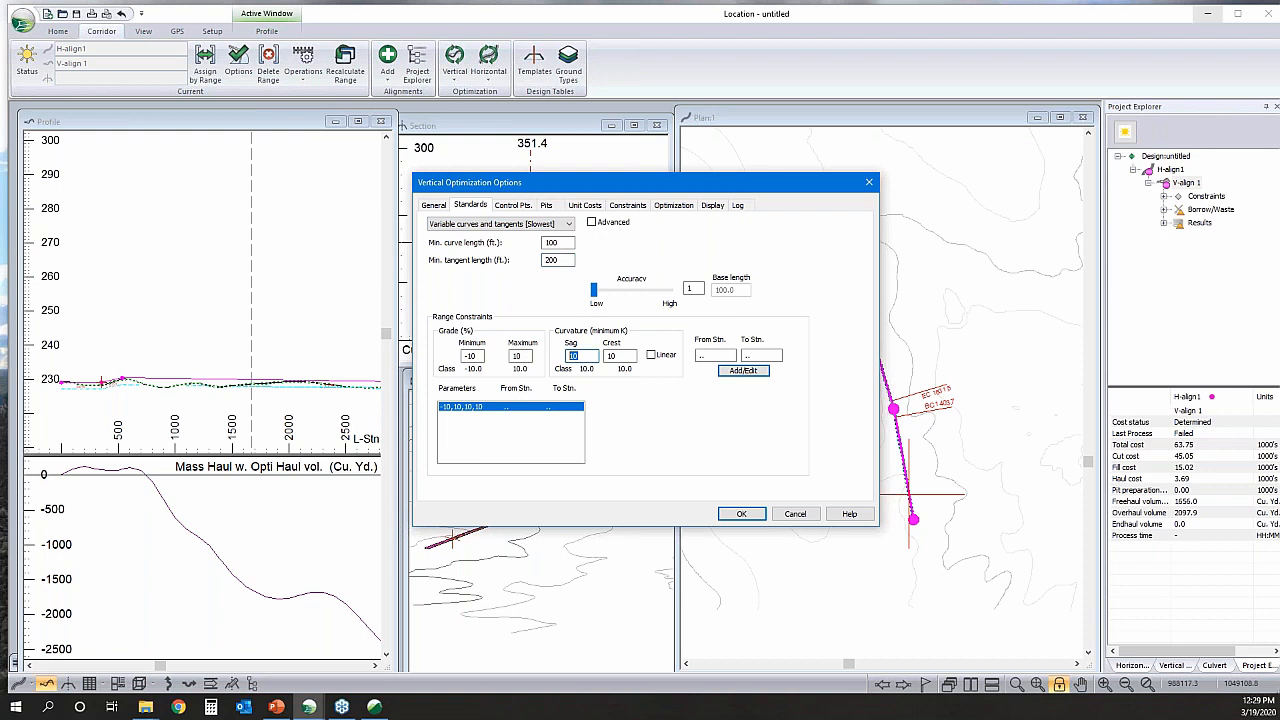
pyautogui.write('40')
pyautogui.press('Tab')
pyautogui.click(740, 376)
# - Review the unit costs and direction constraints, then accept the vertical options and recalculate the full station range with Re-Cost
pyautogui.click(585, 205)
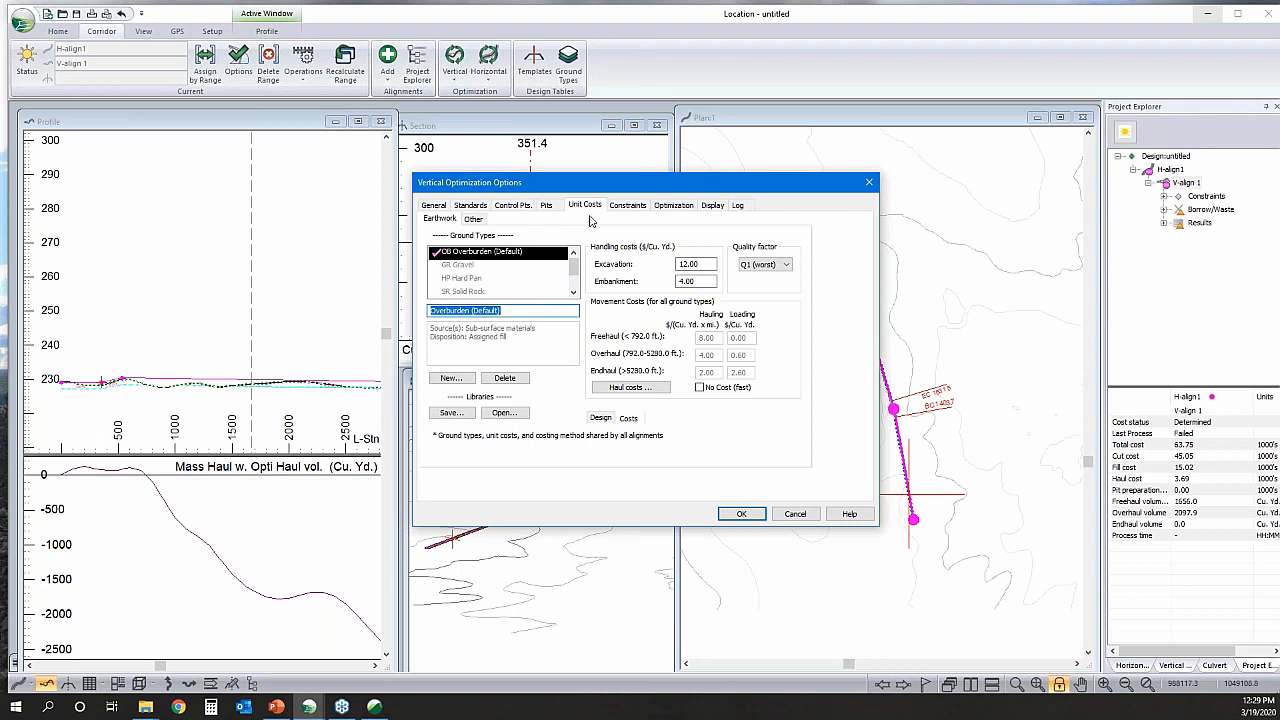
pyautogui.click(630, 207)
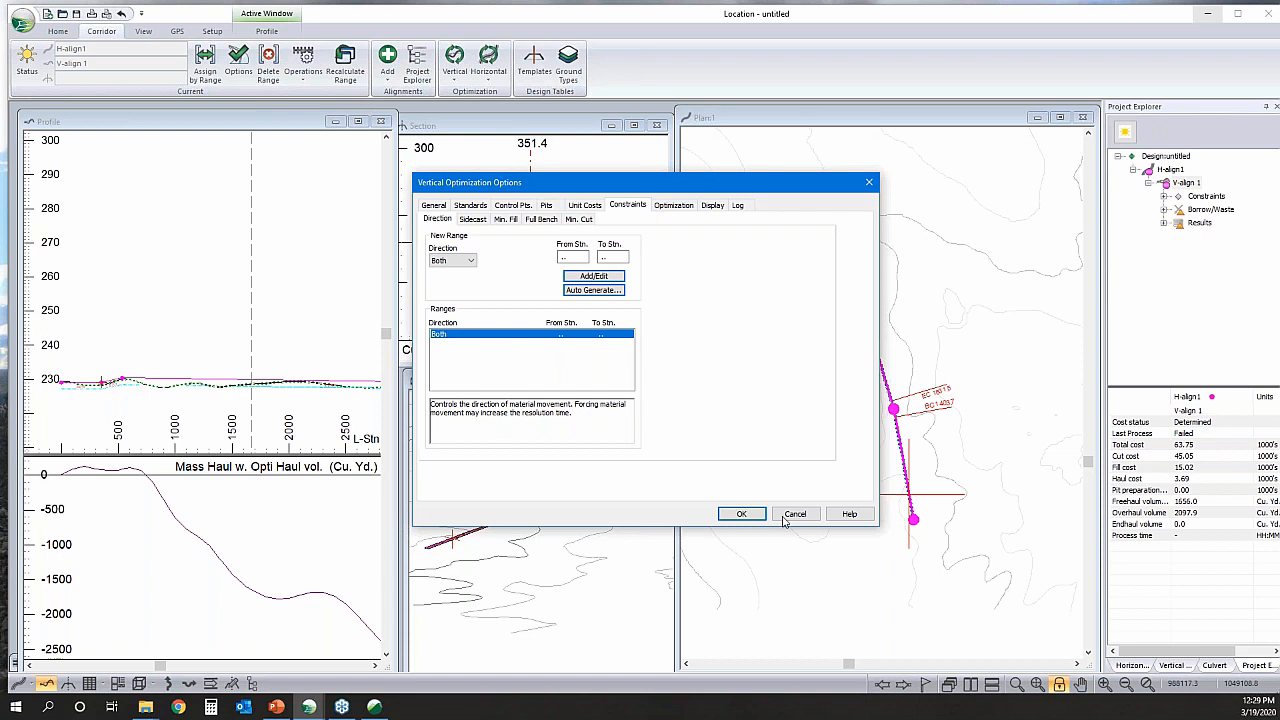
pyautogui.click(741, 514)
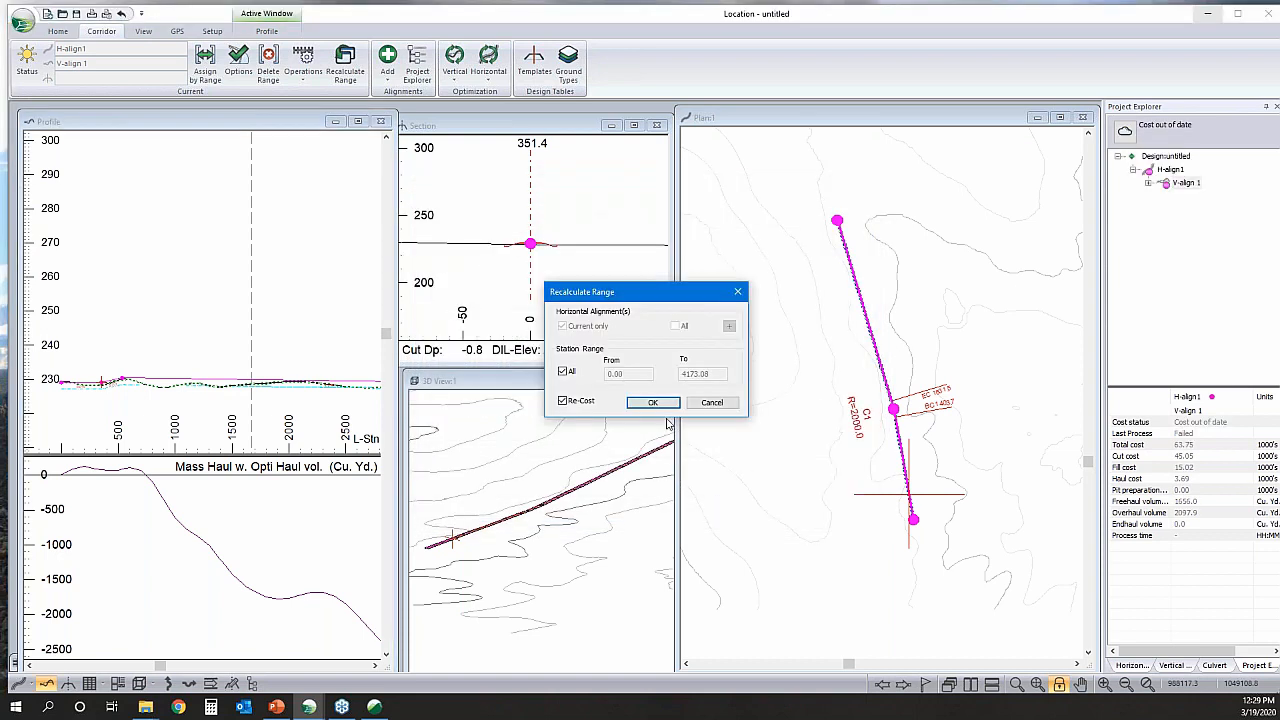
pyautogui.click(652, 402)
# - Run the vertical optimization of V-align 1 for an optimal profile and inspect the resulting profile
pyautogui.rightClick(1186, 185)
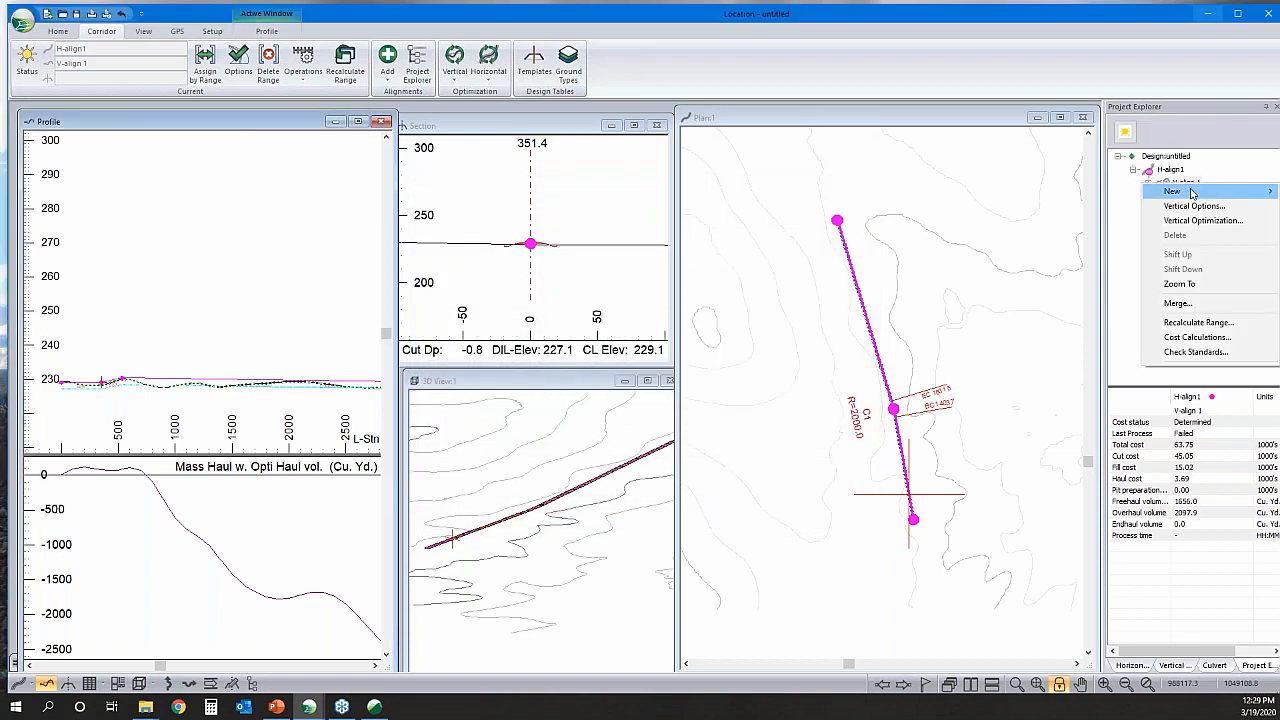
pyautogui.click(1200, 220)
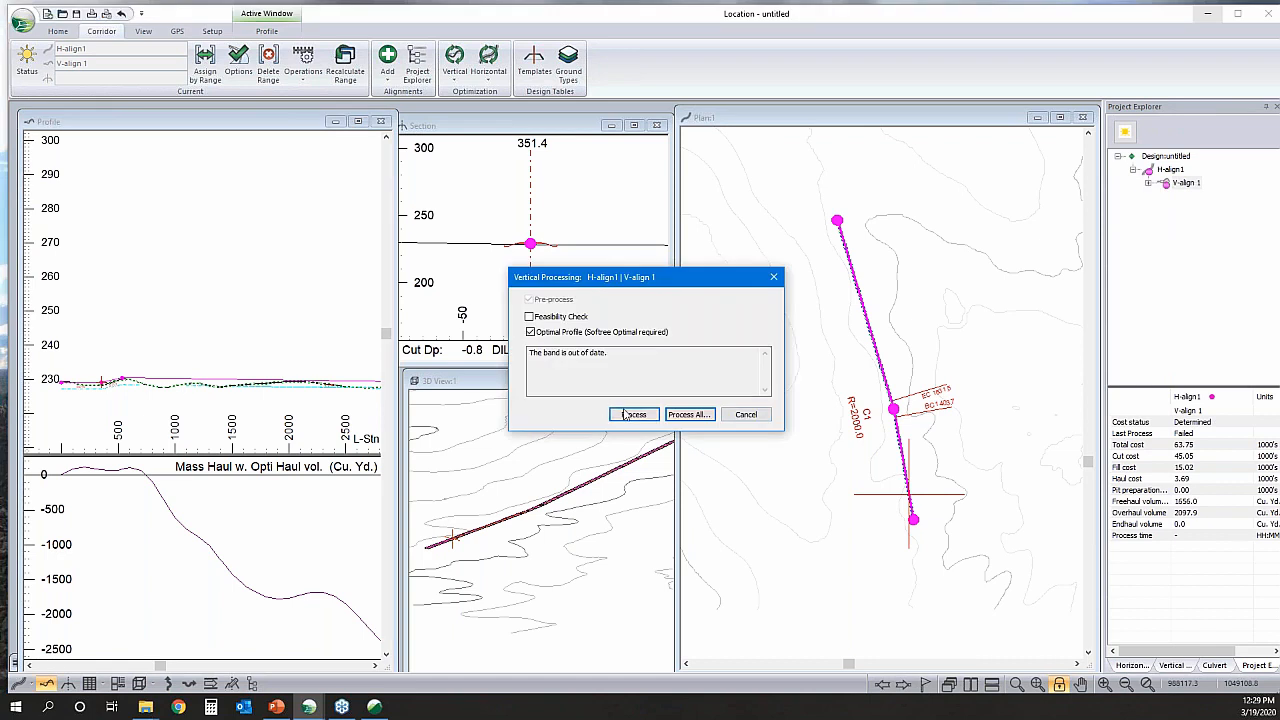
pyautogui.click(630, 414)
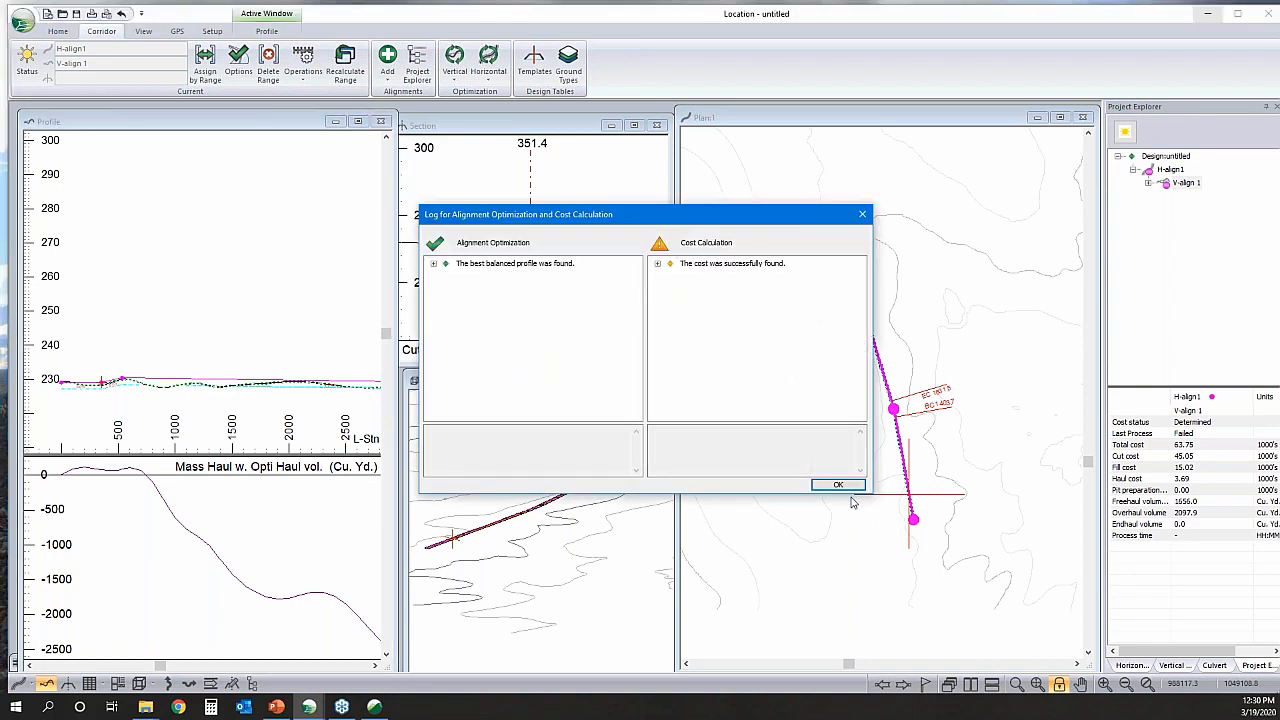
pyautogui.click(838, 484)
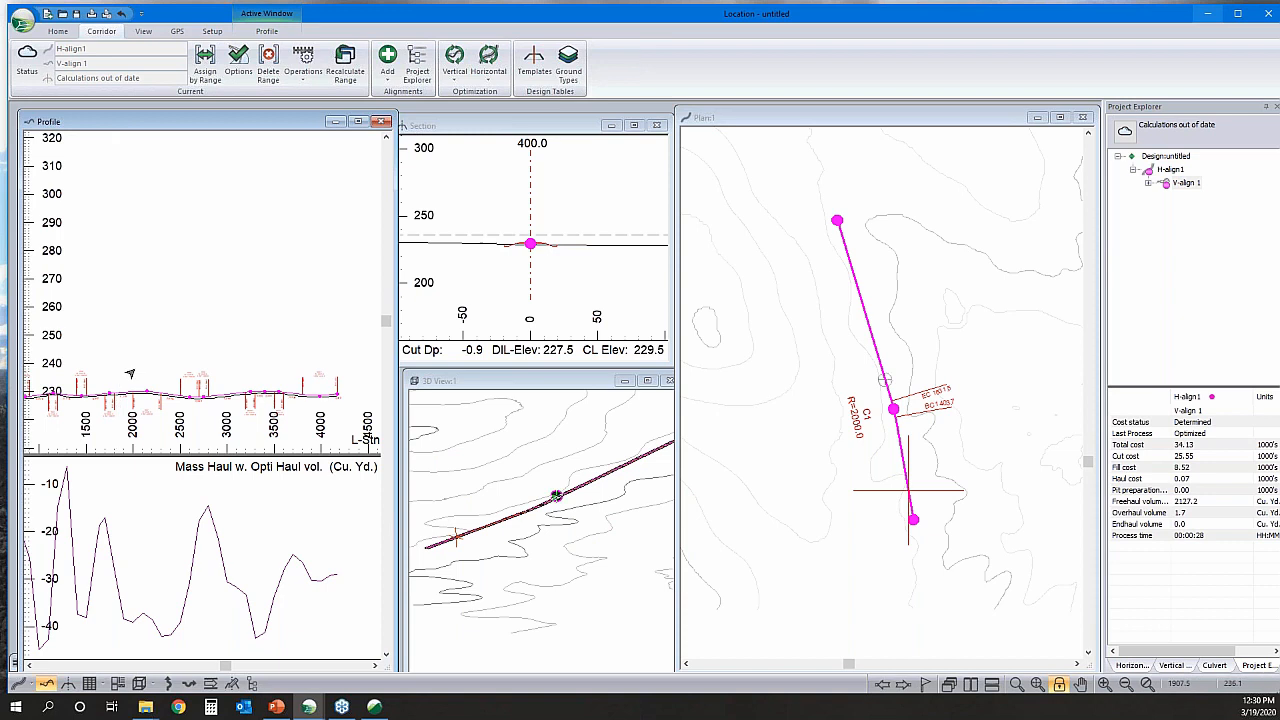
pyautogui.scroll(3, 131, 372)
pyautogui.scroll(1, 262, 388)
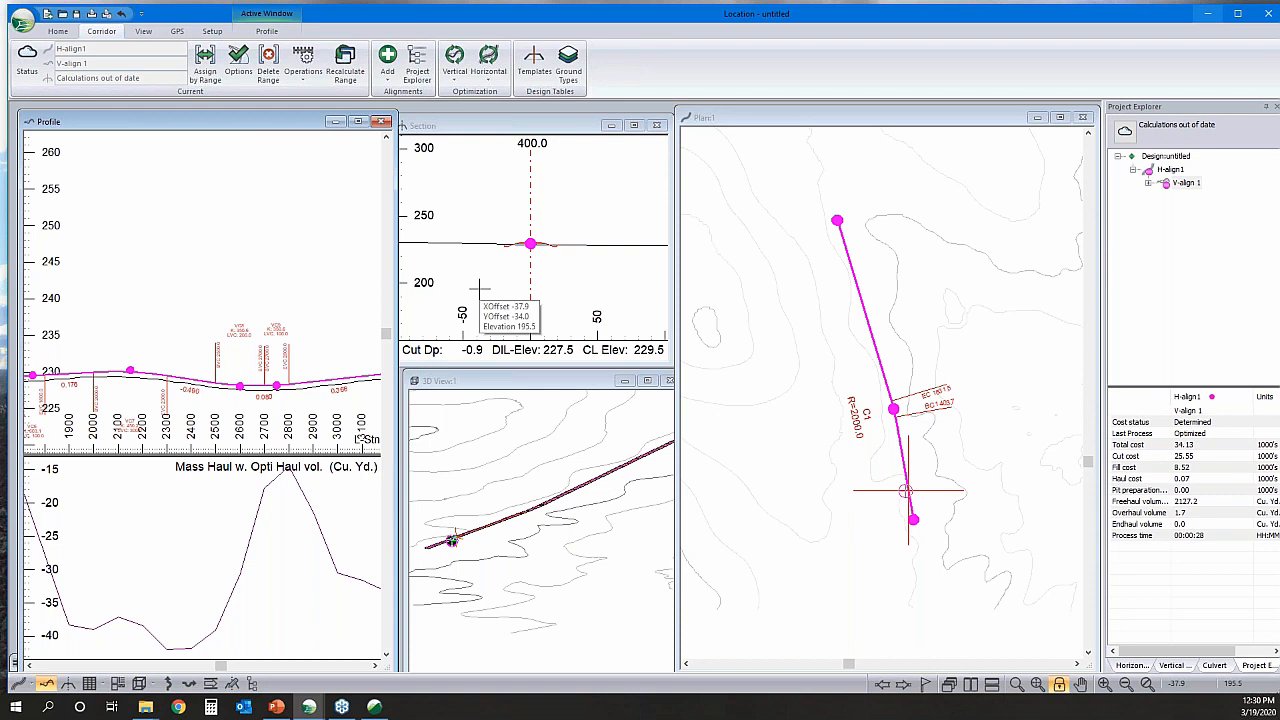
# - Minimize the untitled design and bring the Maine Drainage location design fully into view
pyautogui.click(1212, 14)
pyautogui.click(374, 707)
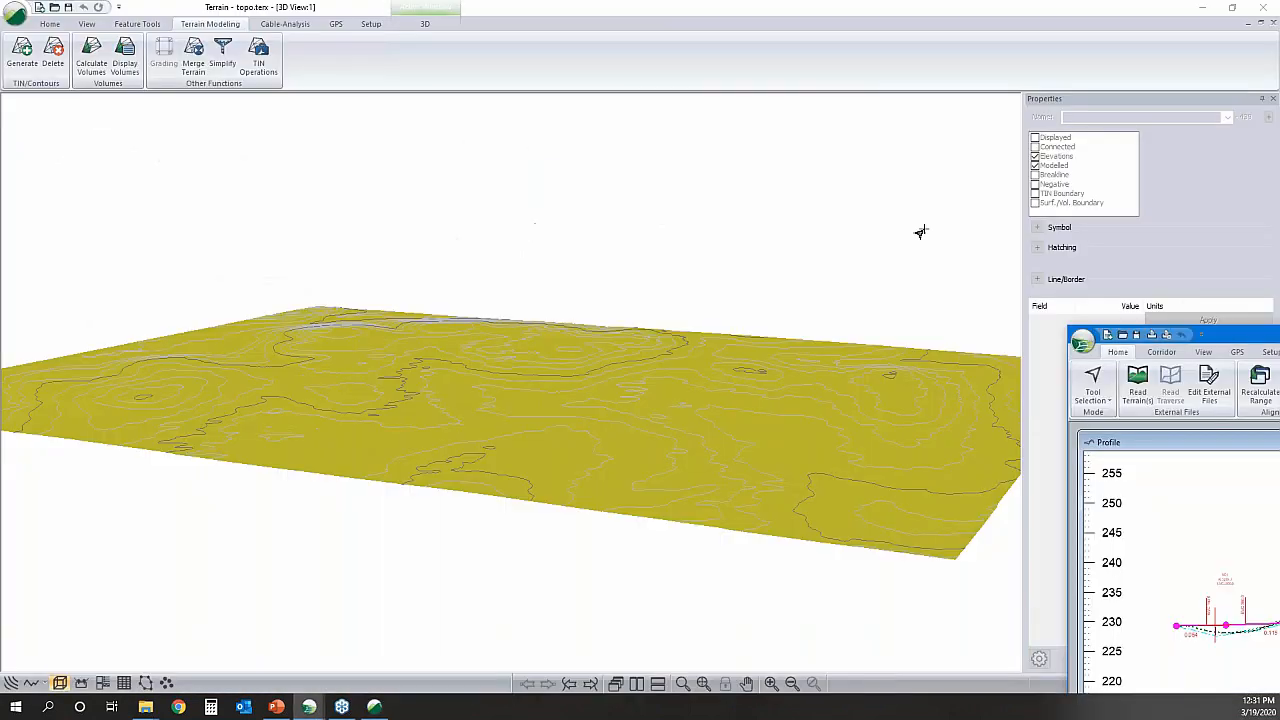
pyautogui.moveTo(1237, 343); pyautogui.dragTo(171, 32)
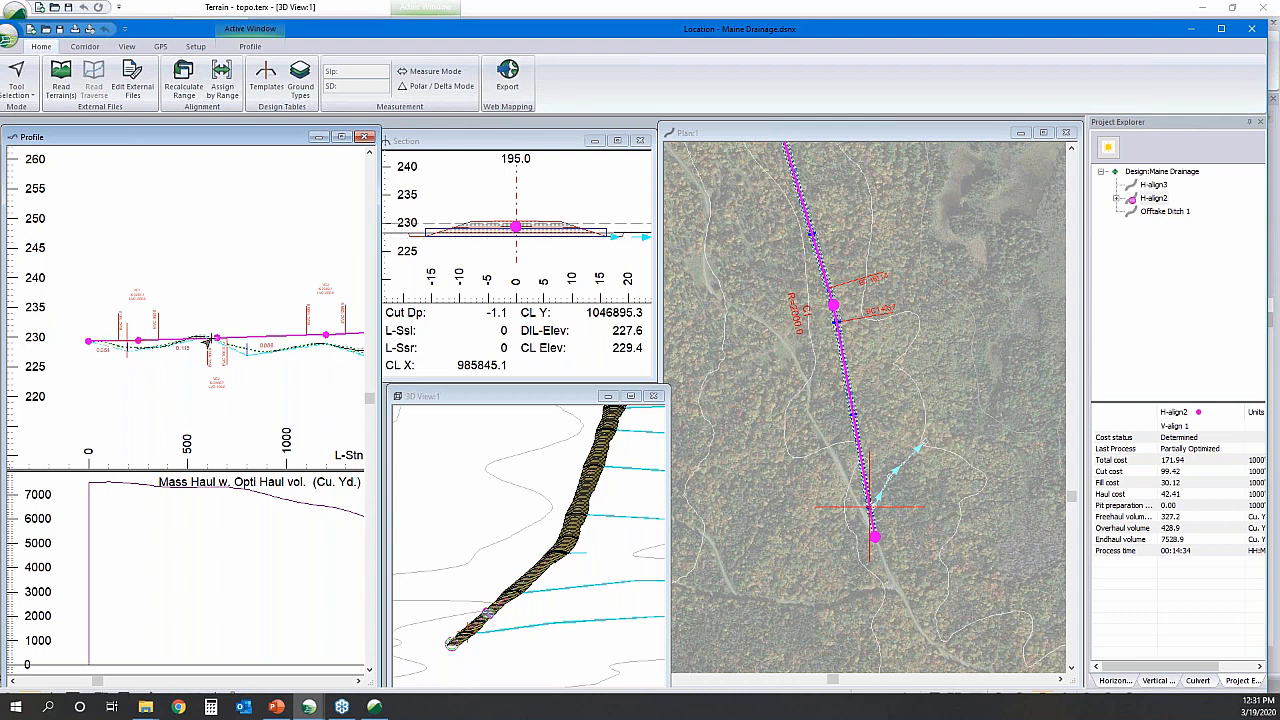
# - Examine the profile and mass haul diagram of H-align2 up to about station 2000
pyautogui.moveTo(294, 280); pyautogui.dragTo(171, 309, button='middle')
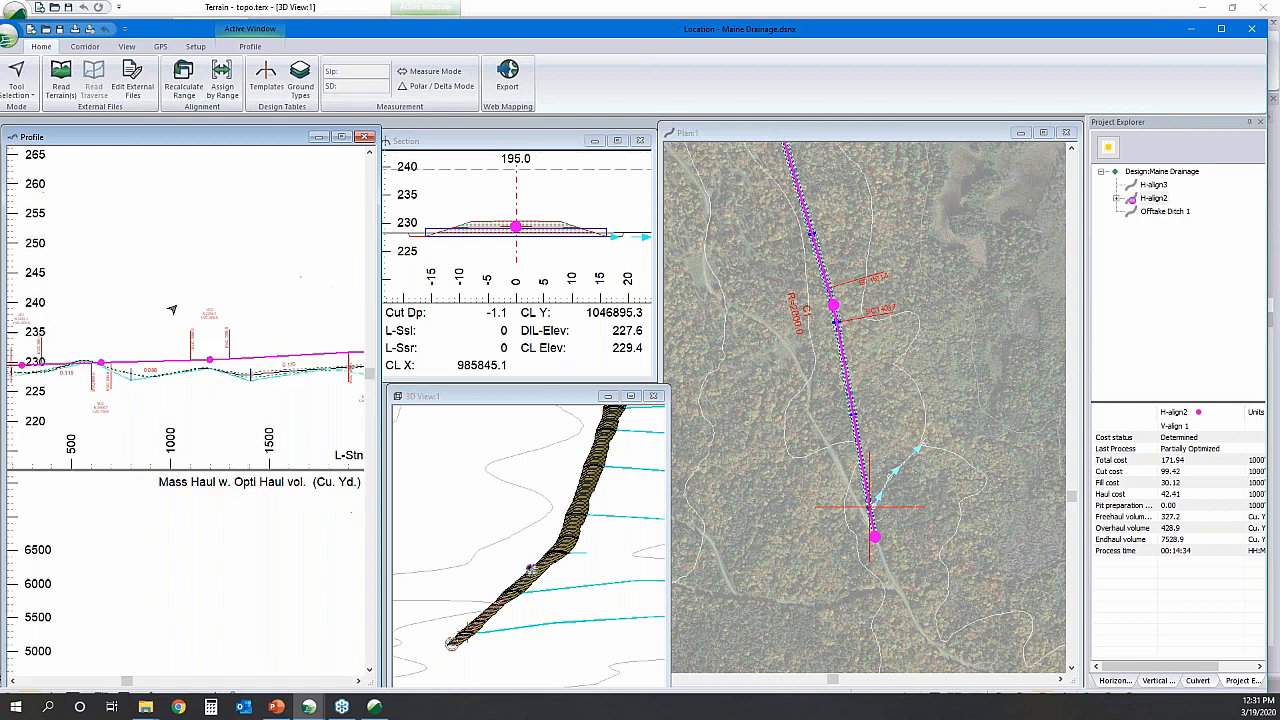
pyautogui.scroll(-2, 206, 315)
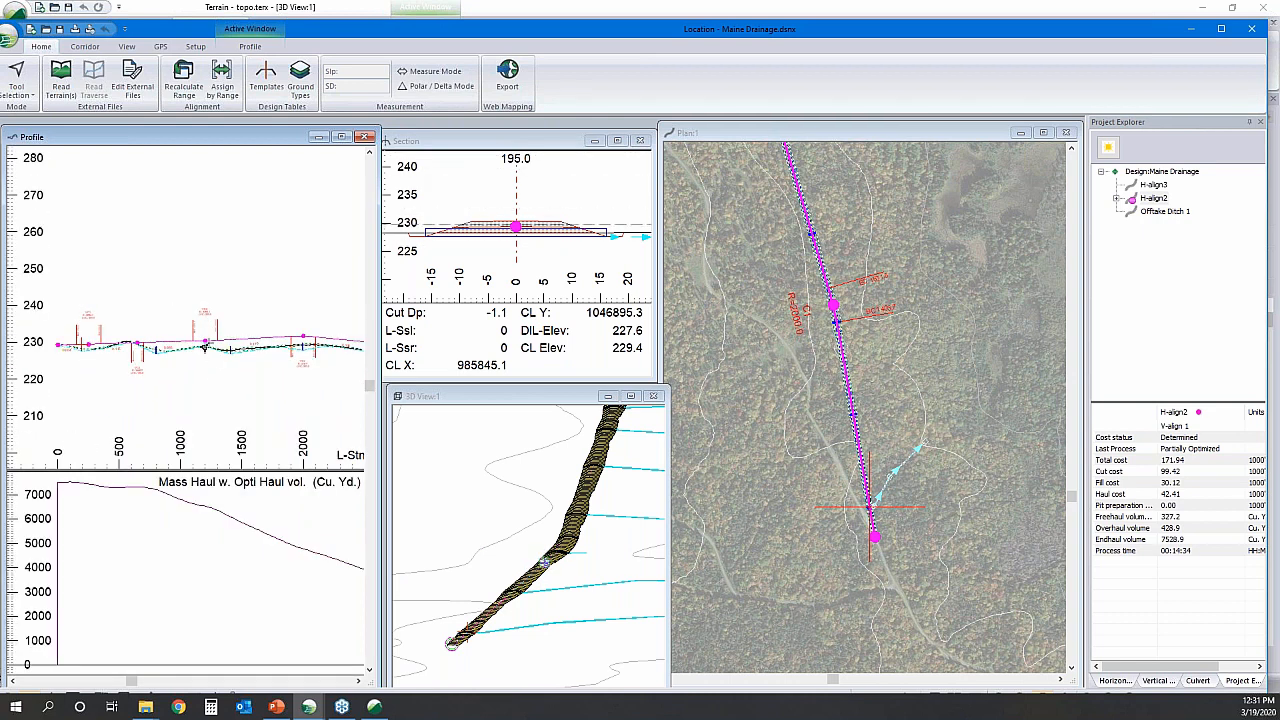
pyautogui.moveTo(205, 347)
pyautogui.moveTo(312, 330)
pyautogui.scroll(2, 229, 352)
pyautogui.scroll(2, 229, 352)
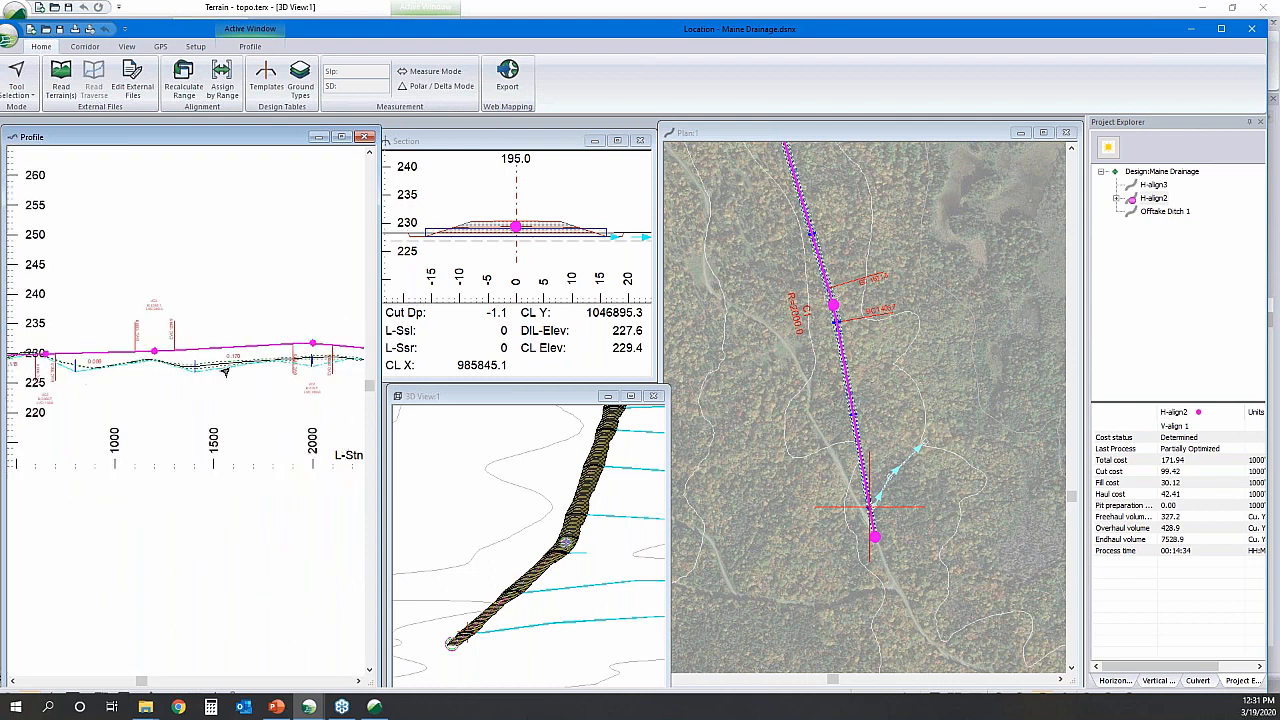
# - Make H-align3 the current alignment and open the vertical options of its V-align 2
pyautogui.click(1153, 185)
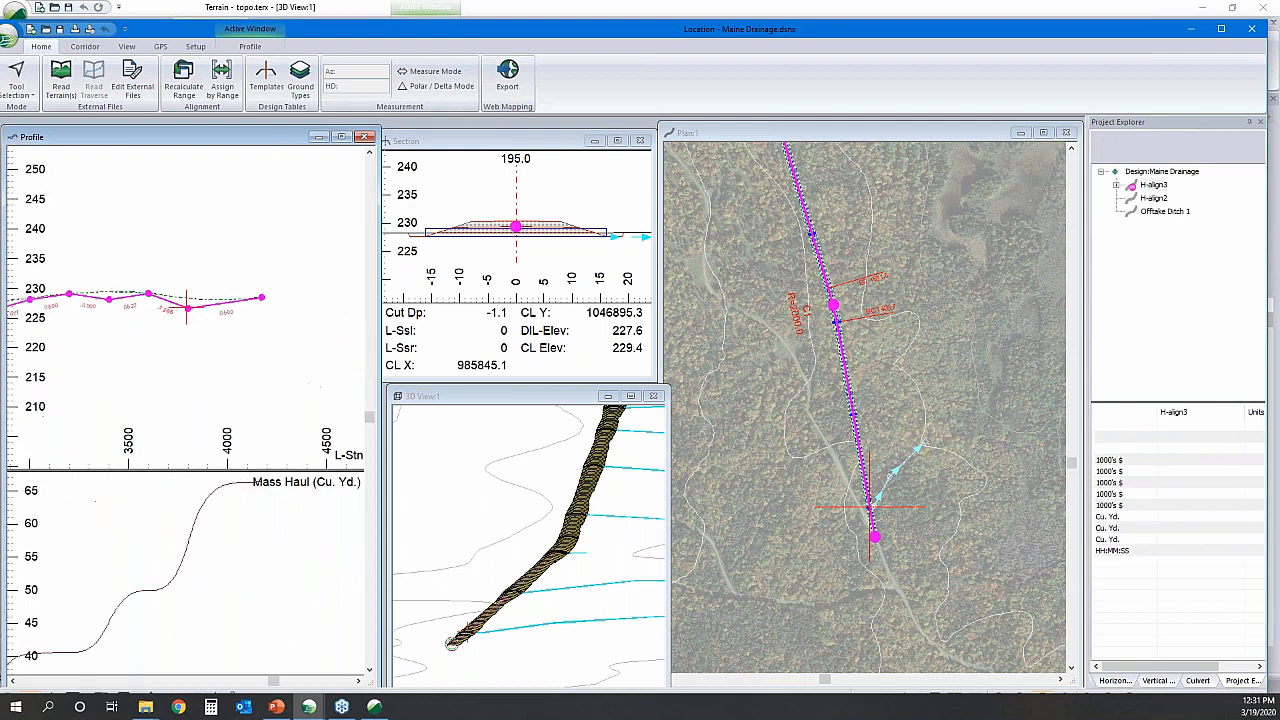
pyautogui.rightClick(1155, 185)
pyautogui.click(1119, 193)
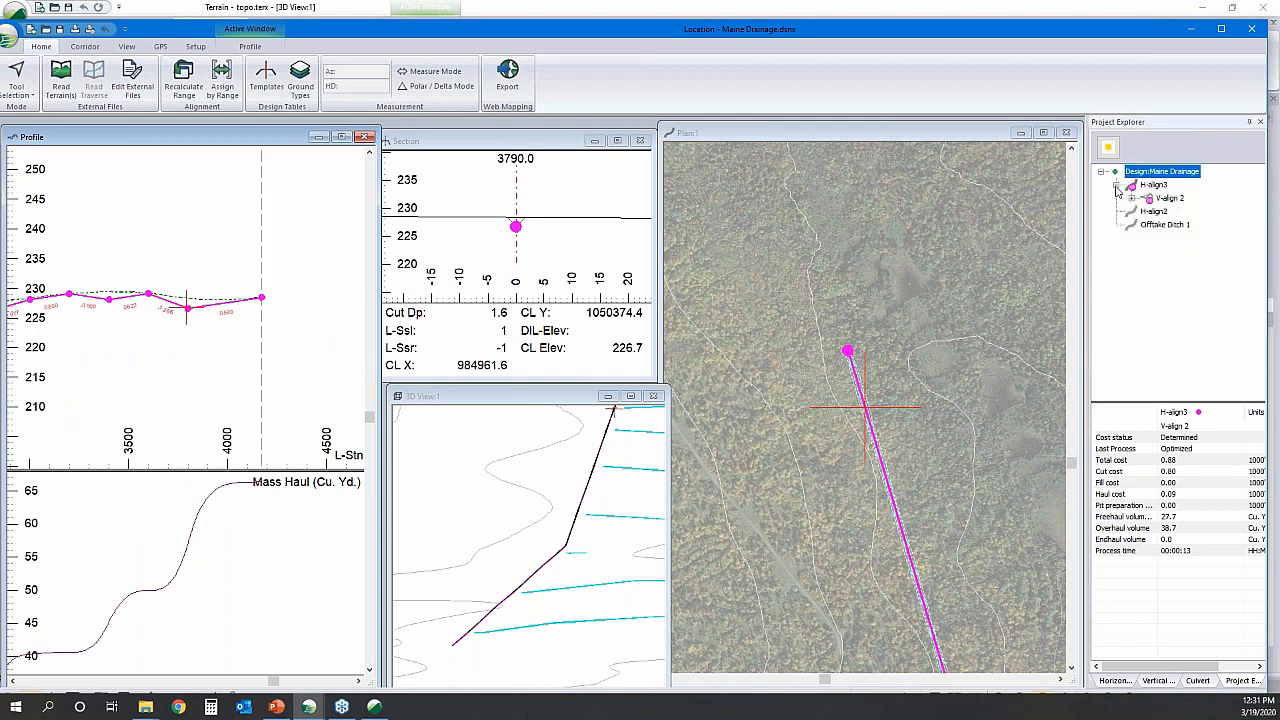
pyautogui.rightClick(1160, 199)
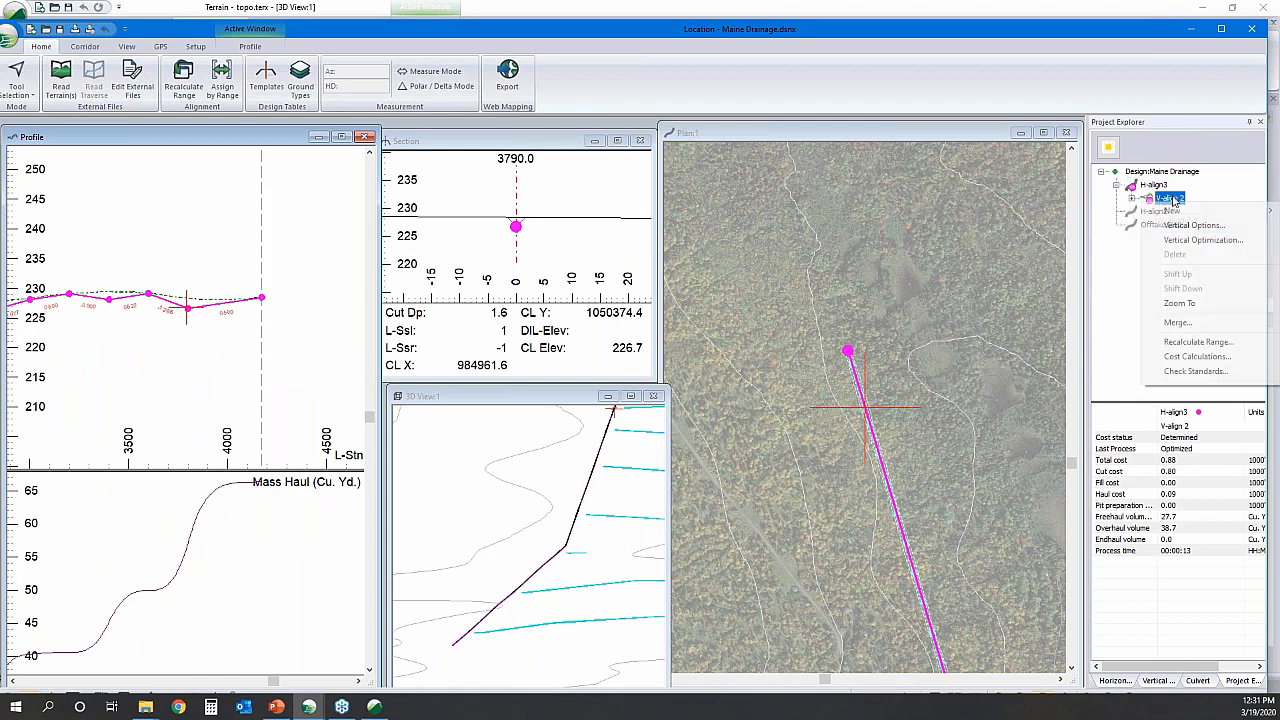
pyautogui.click(1197, 241)
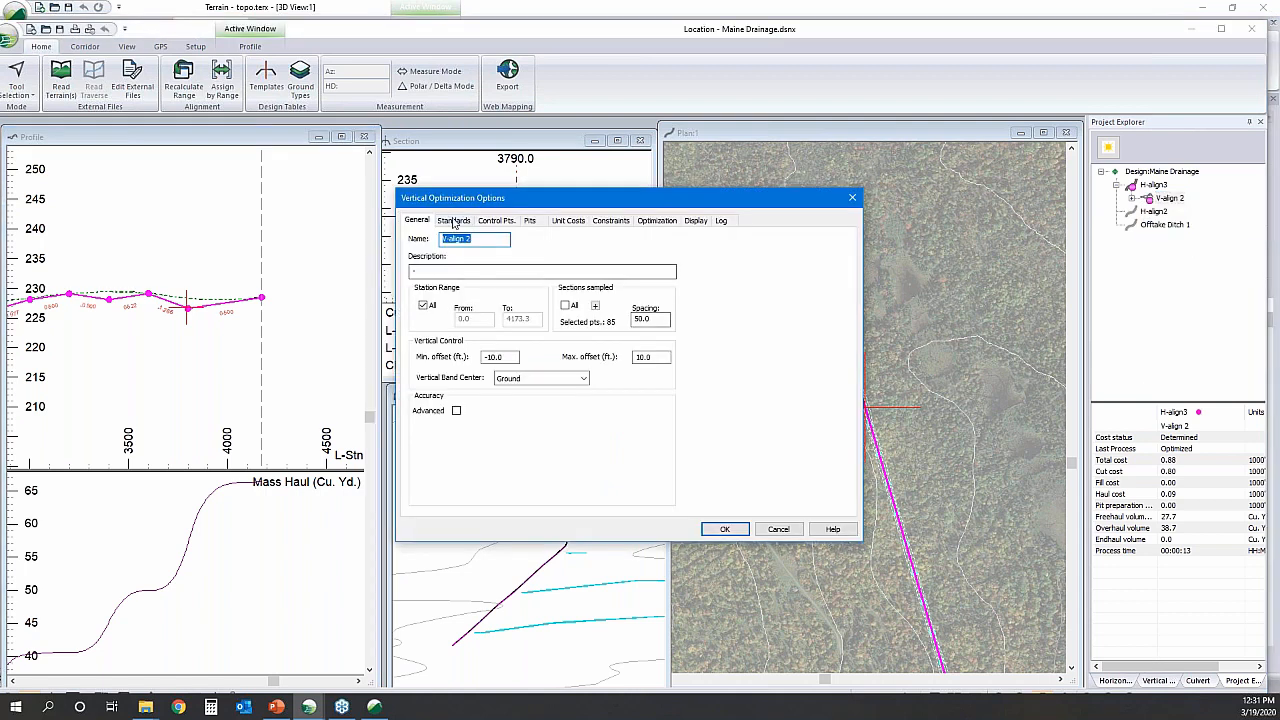
# - Review the polyline standards of V-align 2, try a minimum tangent grade of .5 %, and discard the change
pyautogui.click(454, 221)
pyautogui.click(495, 221)
pyautogui.click(460, 221)
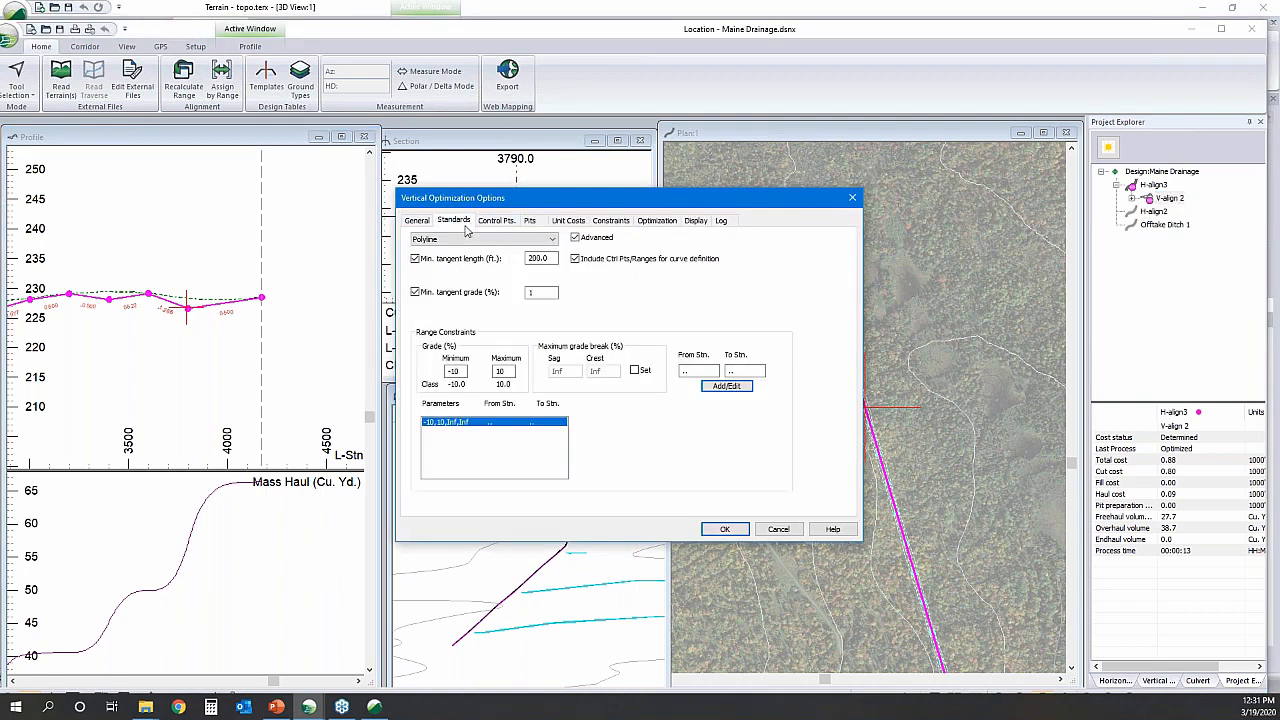
pyautogui.doubleClick(543, 291)
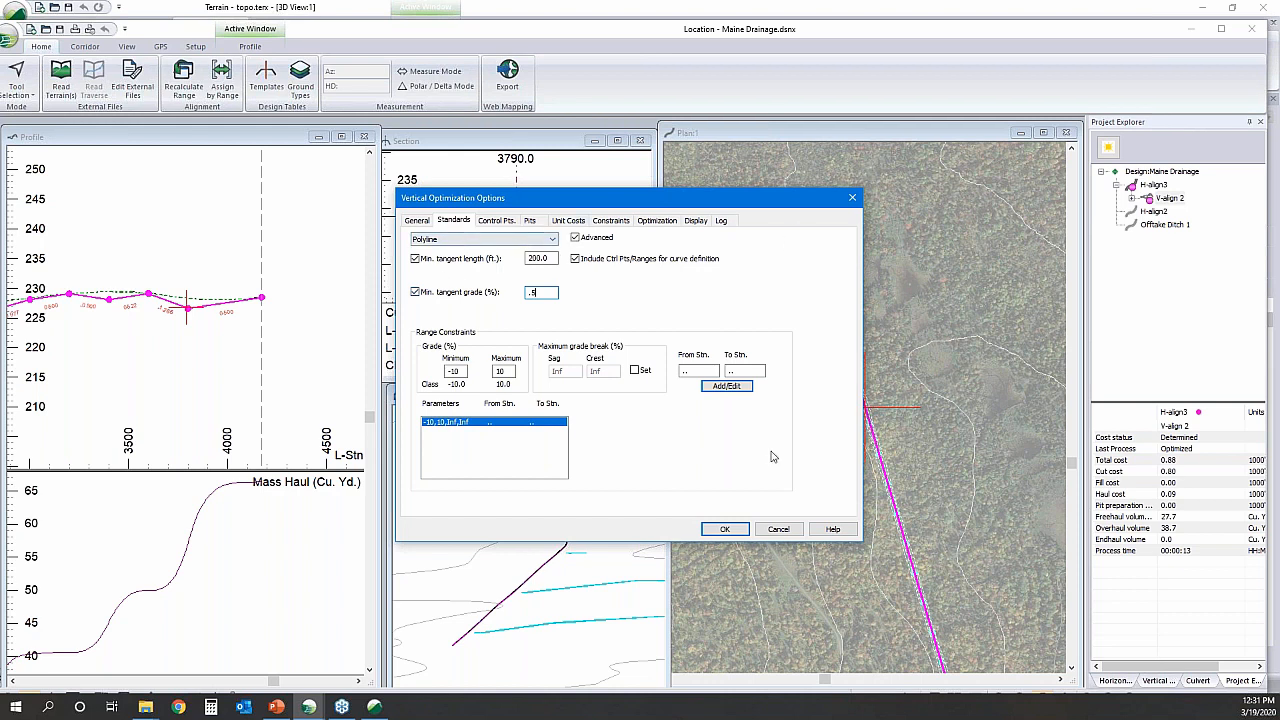
pyautogui.click(789, 533)
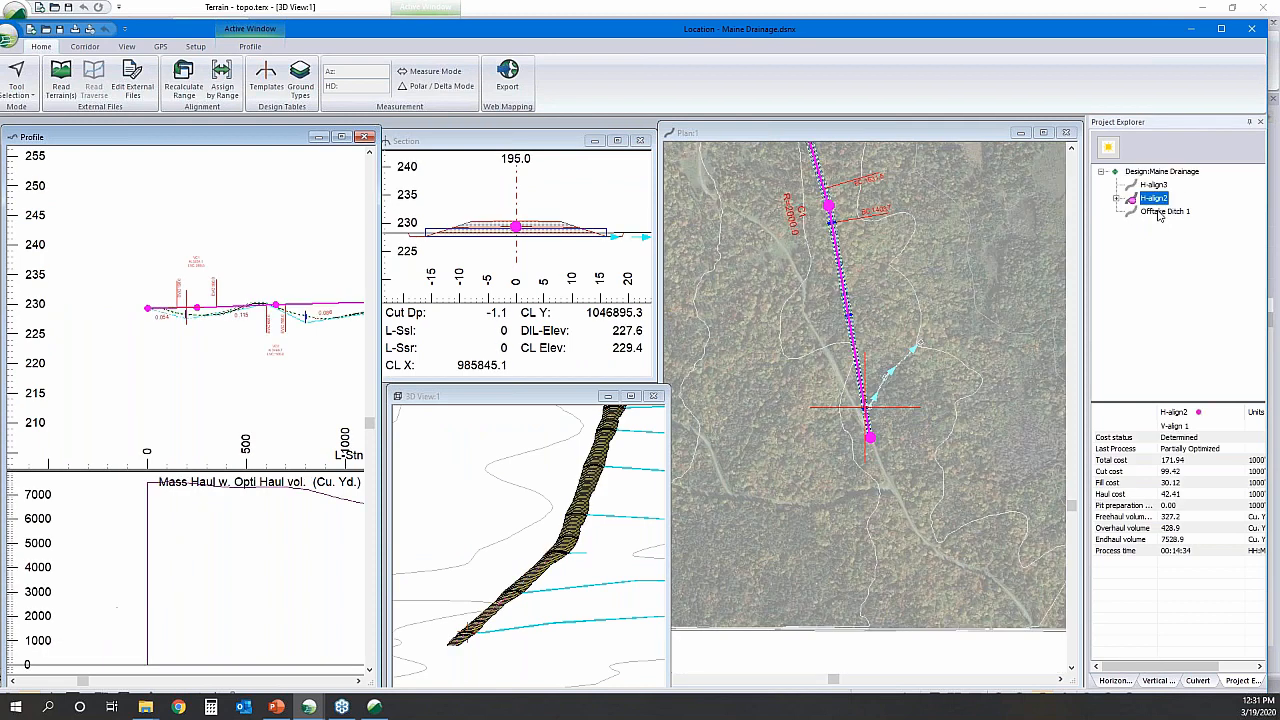
# - Open the template editor and examine the Resource I-left component properties of the DF - Resource Low Volume template
pyautogui.click(258, 84)
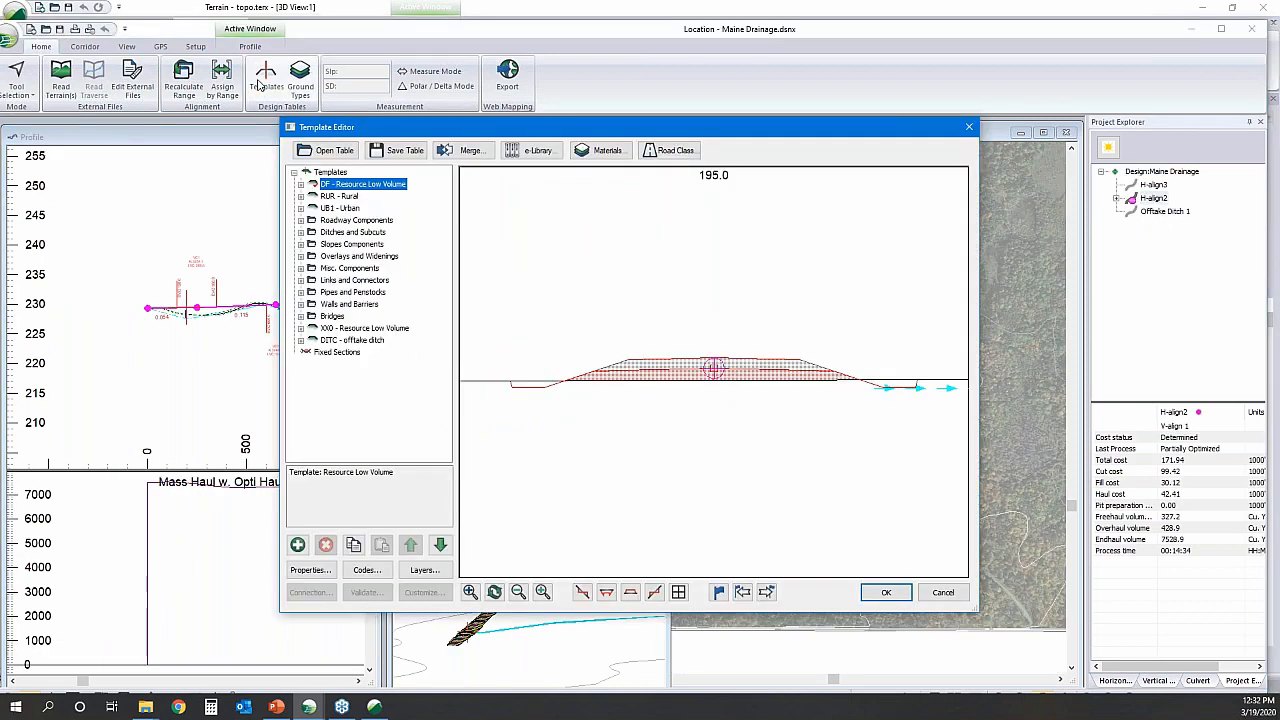
pyautogui.click(300, 186)
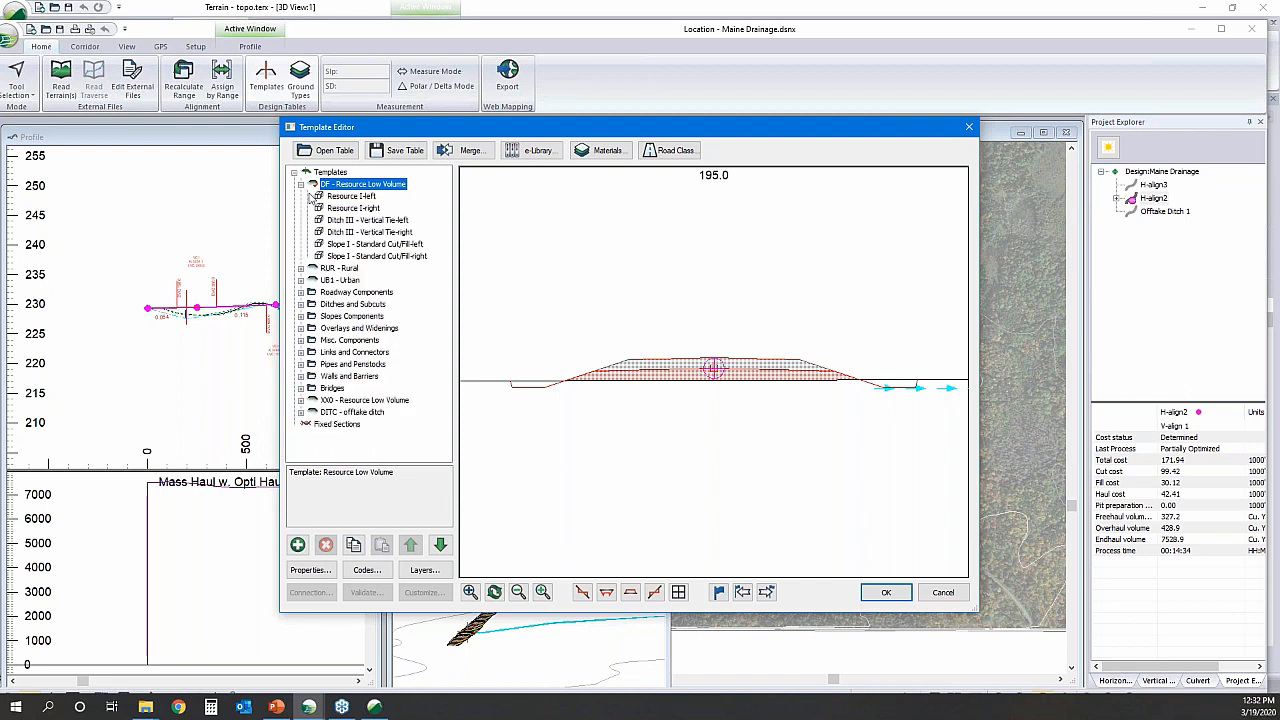
pyautogui.click(331, 197)
pyautogui.doubleClick(331, 197)
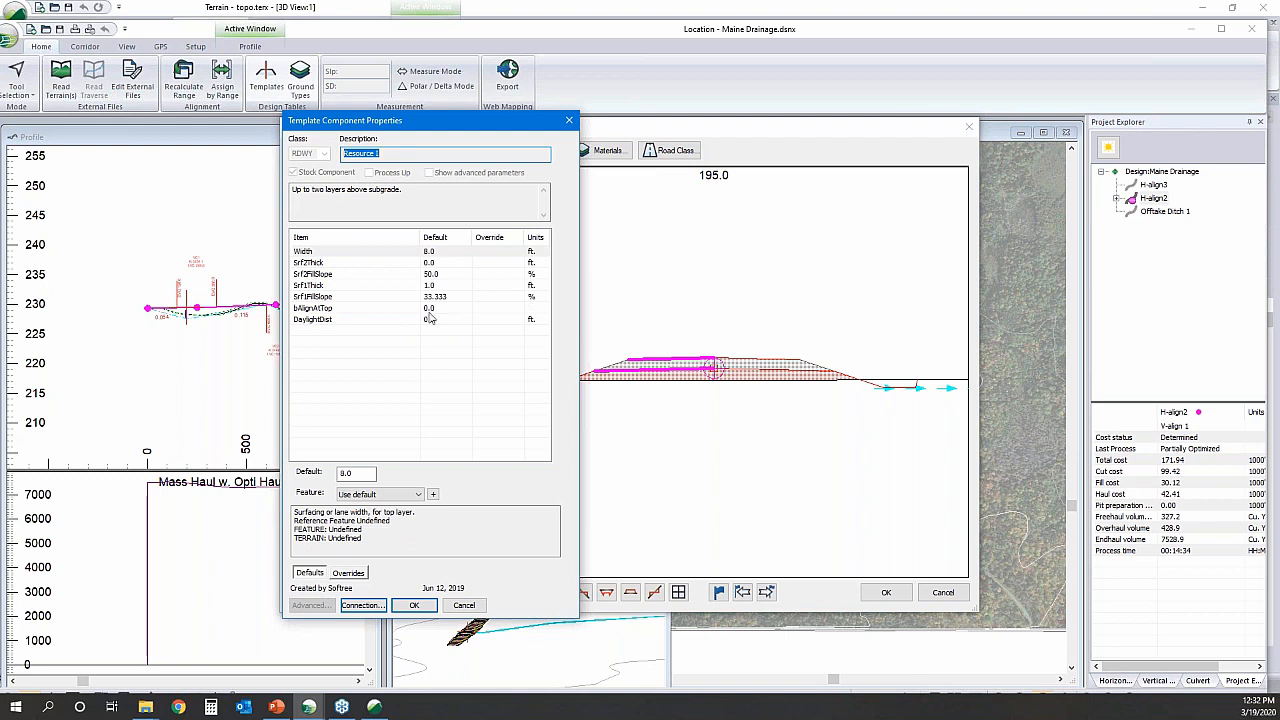
pyautogui.click(463, 605)
# - Examine the DitchDepth parameter and its reference feature in the Ditch III - Vertical Tie-left component
pyautogui.click(352, 222)
pyautogui.doubleClick(353, 222)
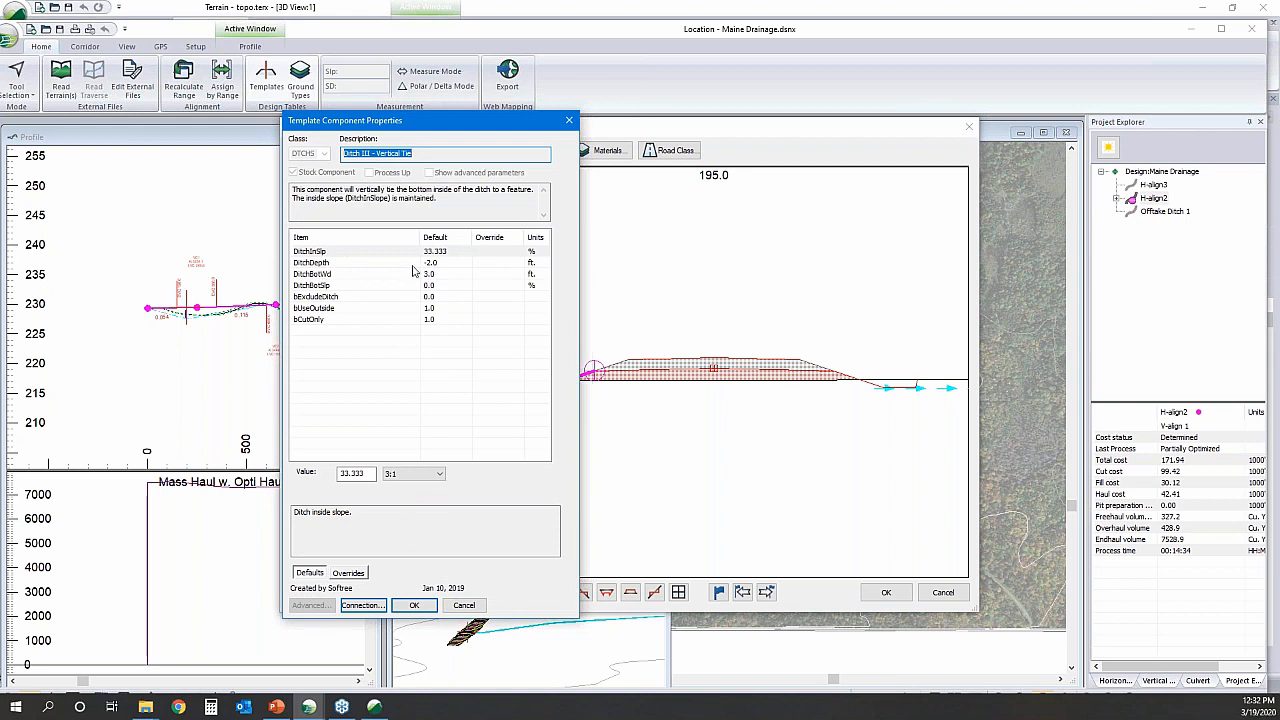
pyautogui.click(385, 262)
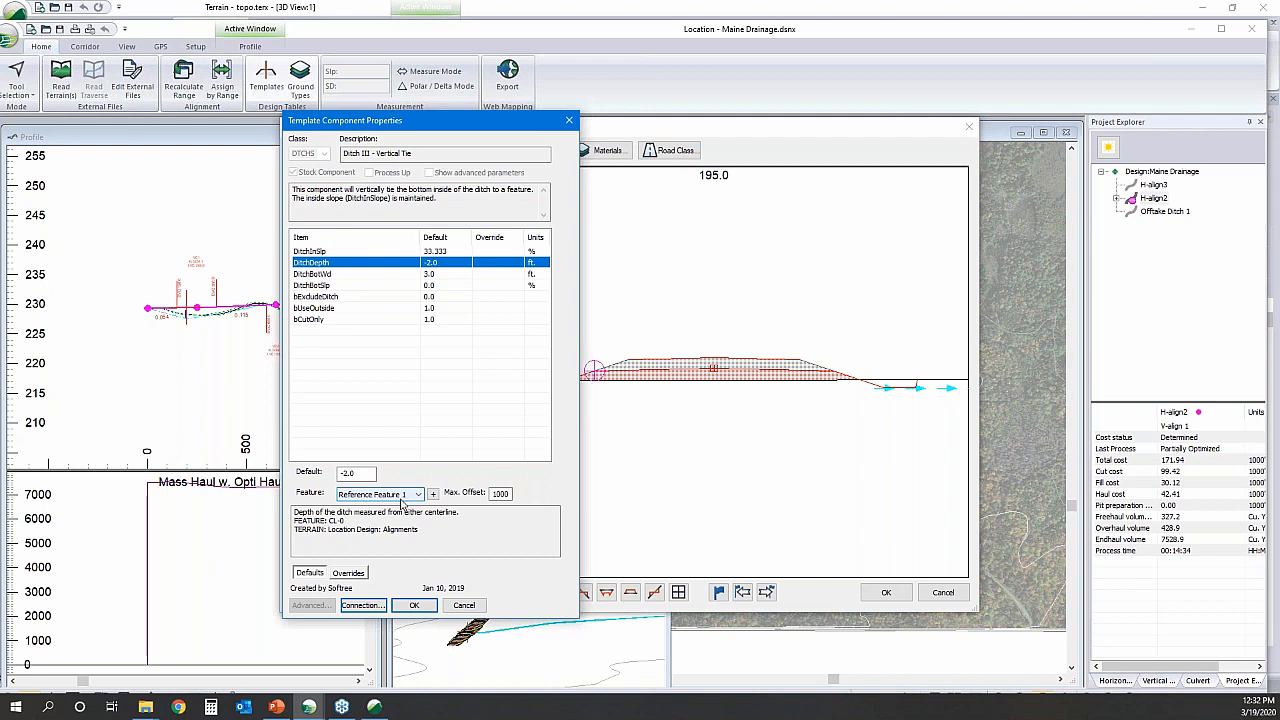
# - Close the component properties and template editor, and recalculate all horizontal alignments with re-costing
pyautogui.click(478, 607)
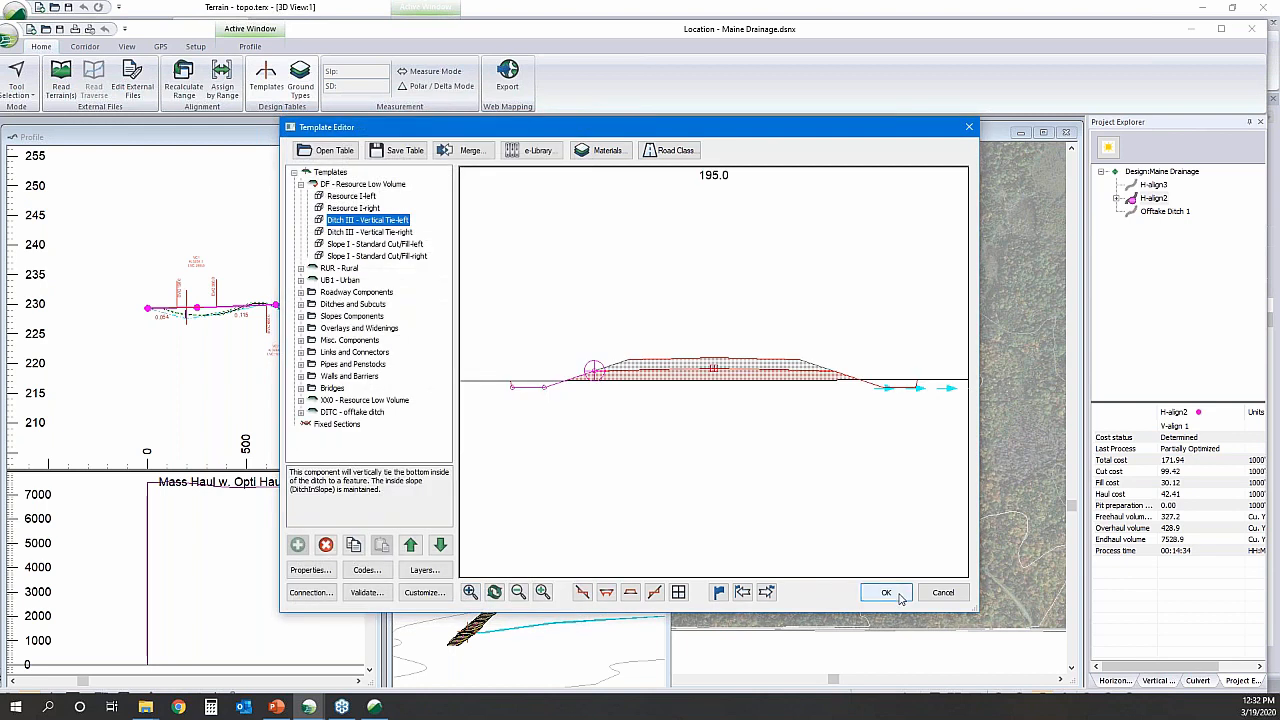
pyautogui.click(886, 593)
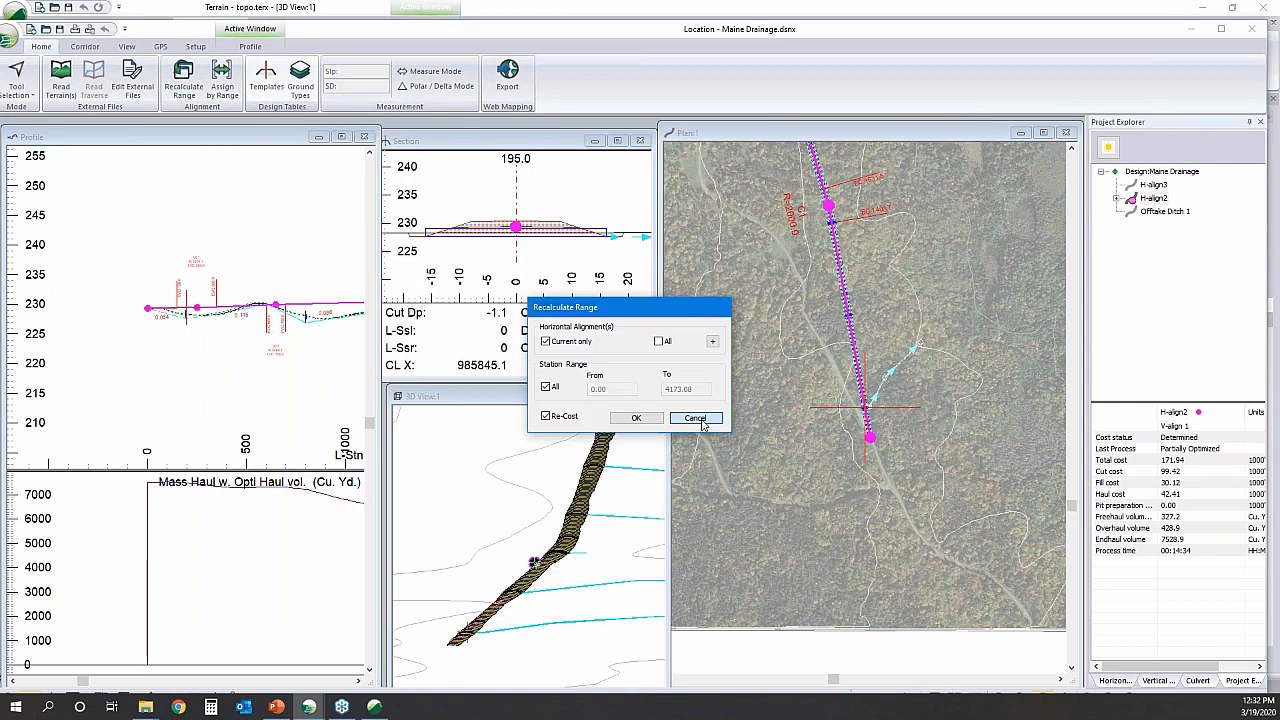
pyautogui.click(697, 416)
pyautogui.click(183, 80)
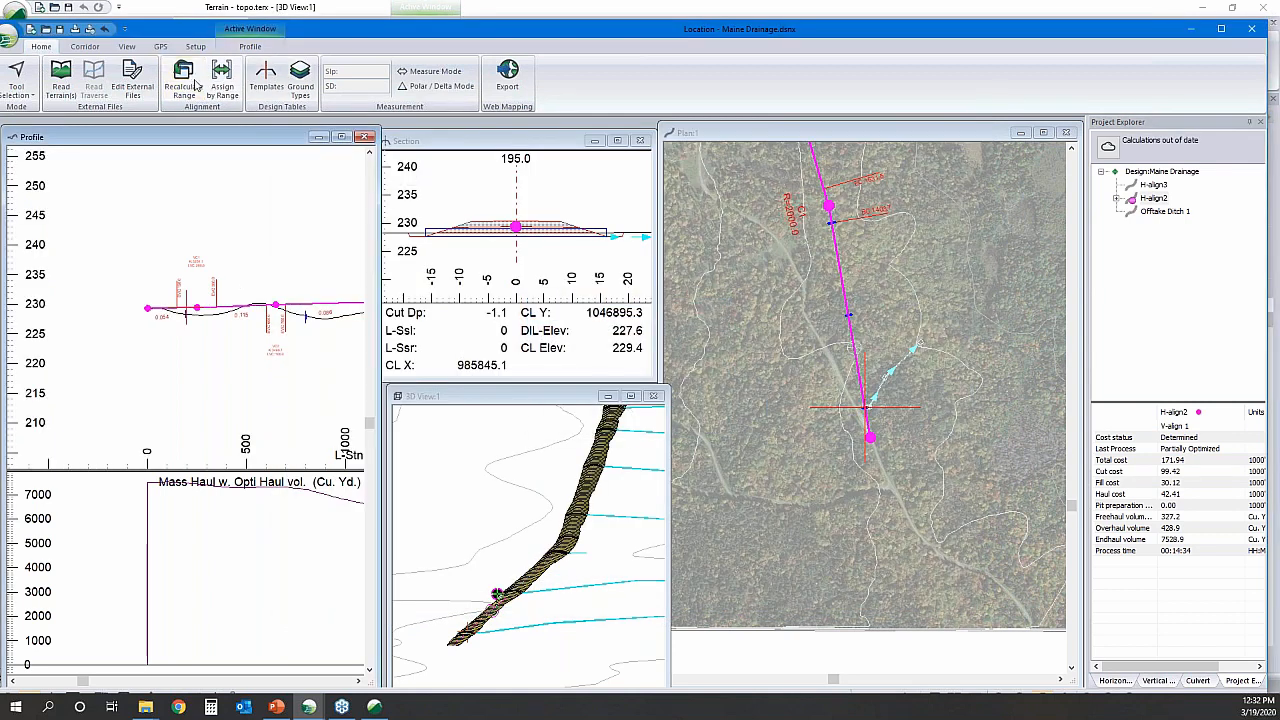
pyautogui.click(664, 342)
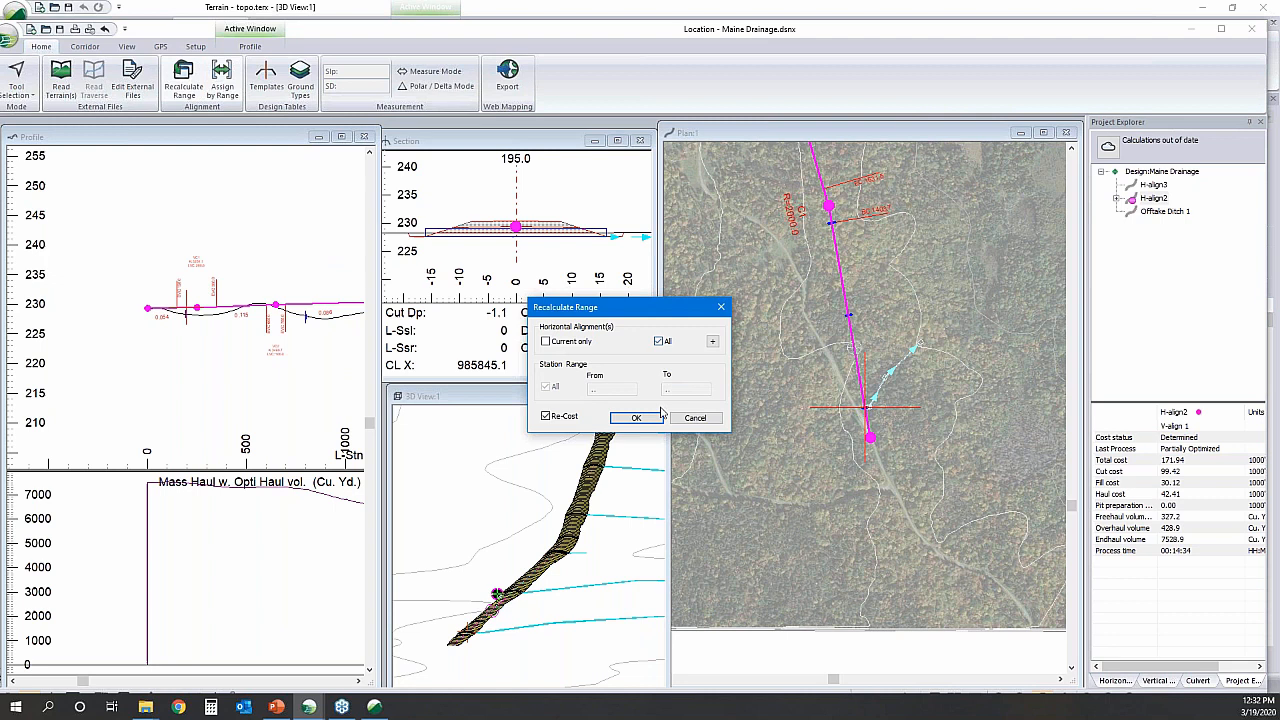
pyautogui.click(636, 418)
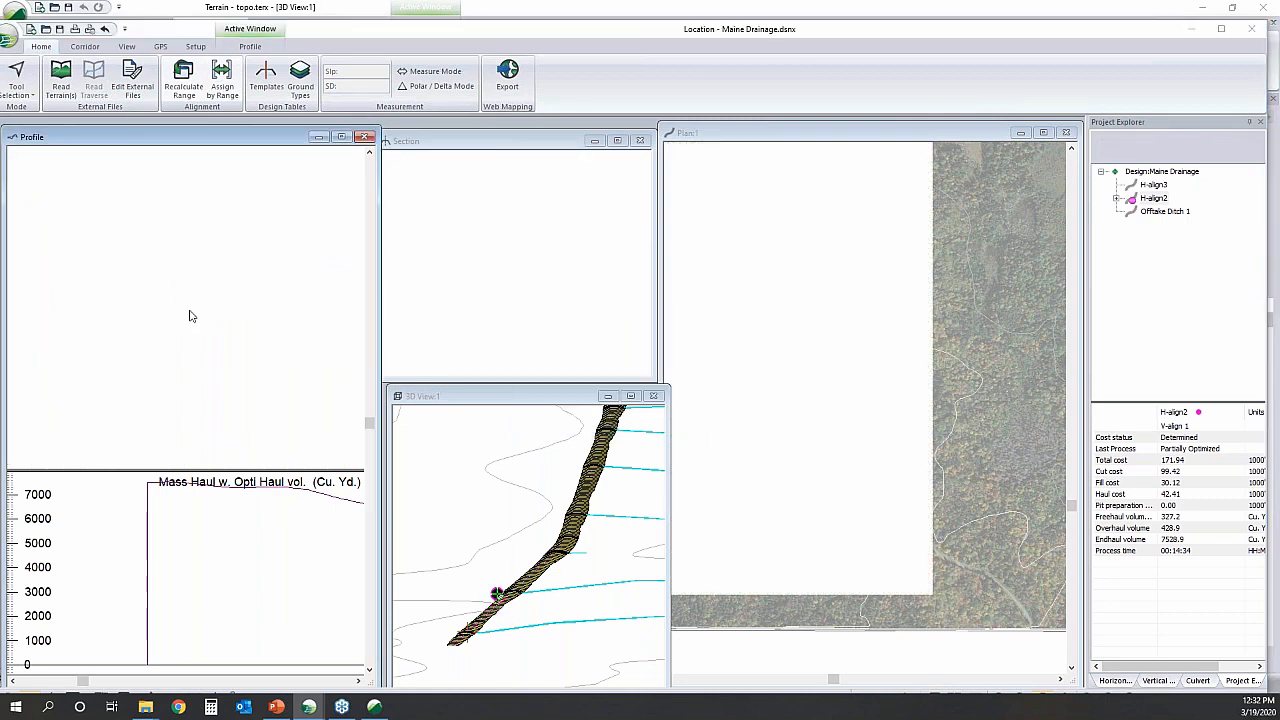
# - Examine the H-align2 profile and cross section at station 800, and compare them with Offtake Ditch 1
pyautogui.scroll(3, 199, 319)
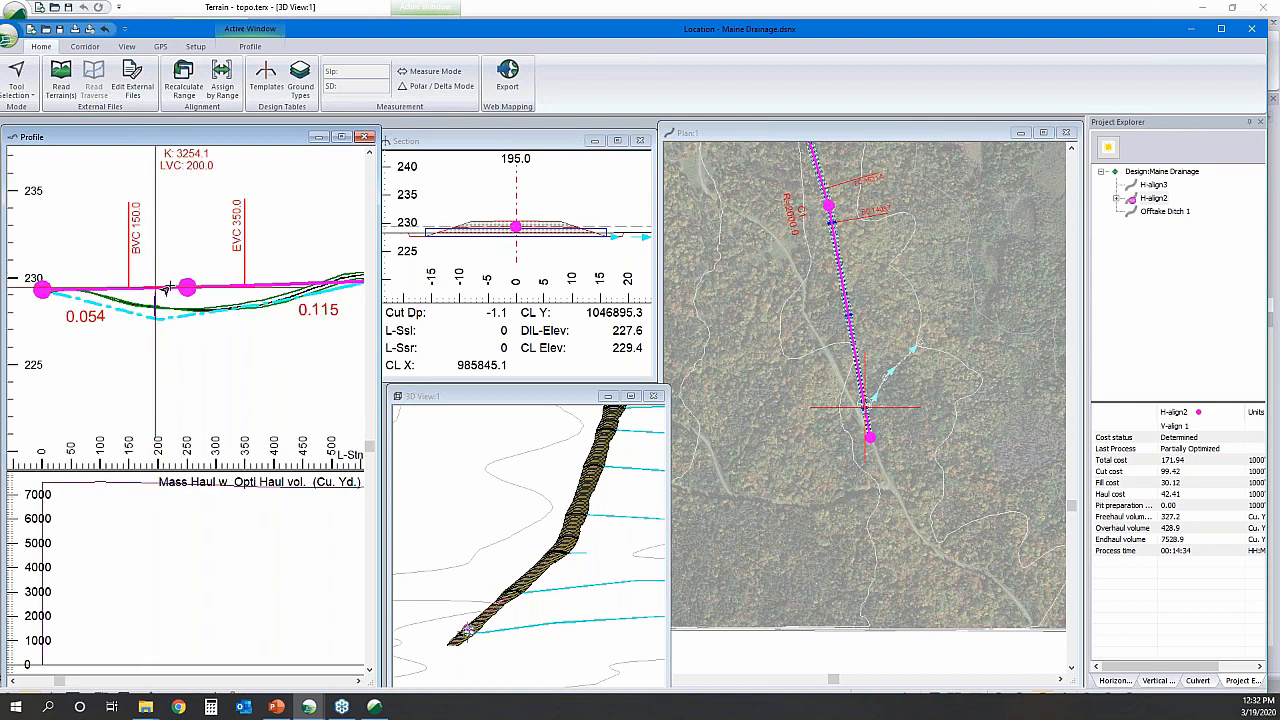
pyautogui.moveTo(350, 315); pyautogui.dragTo(219, 337, button='middle')
pyautogui.click(218, 330)
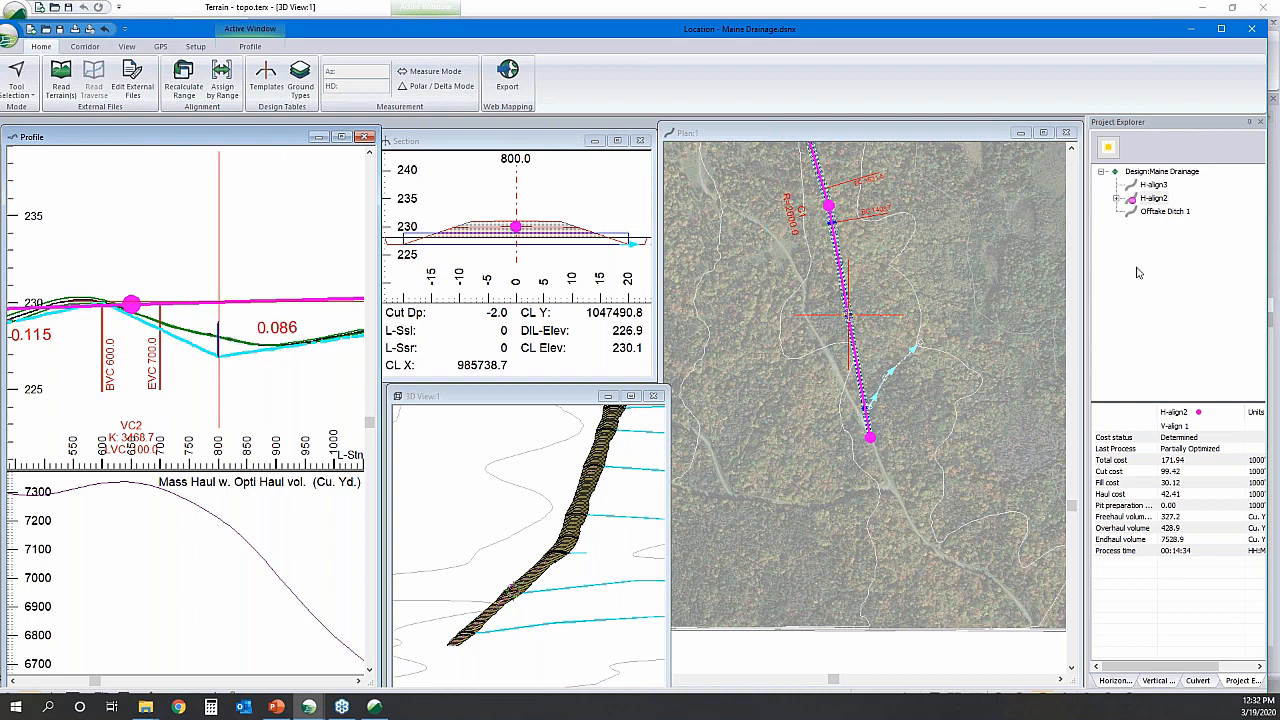
pyautogui.click(1150, 213)
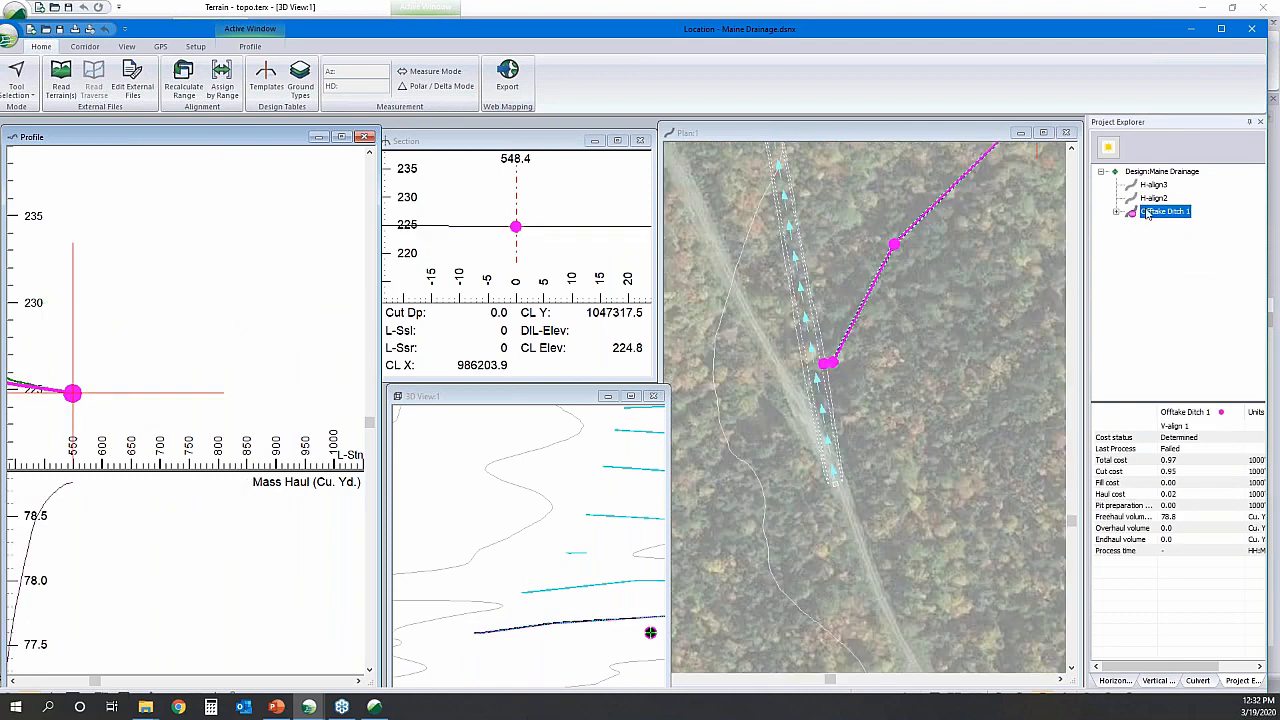
pyautogui.click(1153, 199)
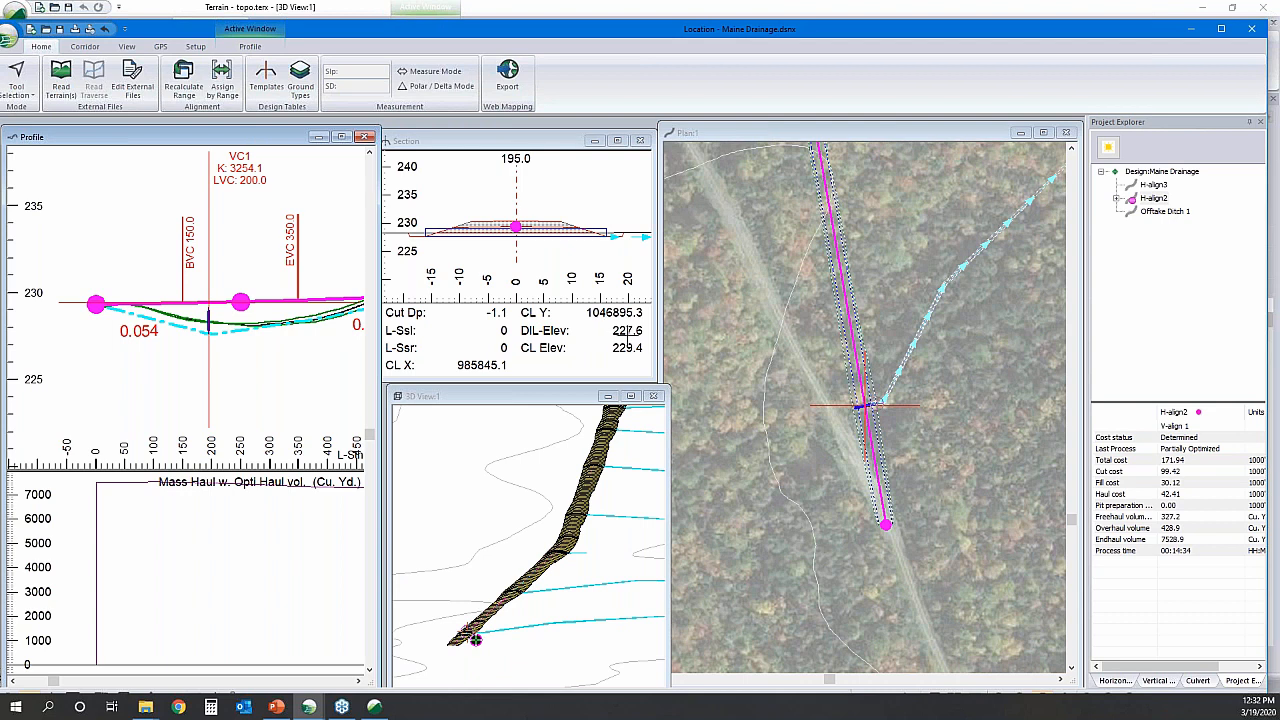
# - Make Offtake Ditch 1 the current alignment and examine its profile grade, starting cross section and plan route
pyautogui.click(1180, 212)
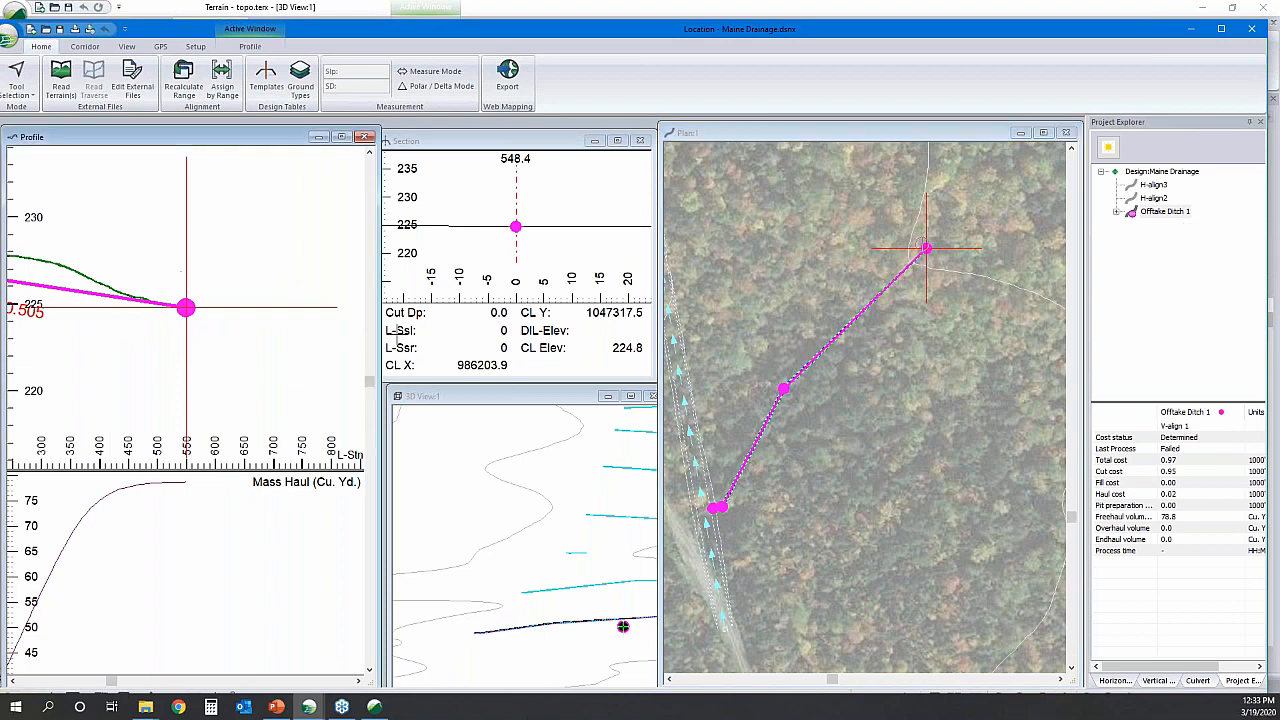
pyautogui.moveTo(91, 262); pyautogui.dragTo(397, 335, button='middle')
pyautogui.click(173, 336)
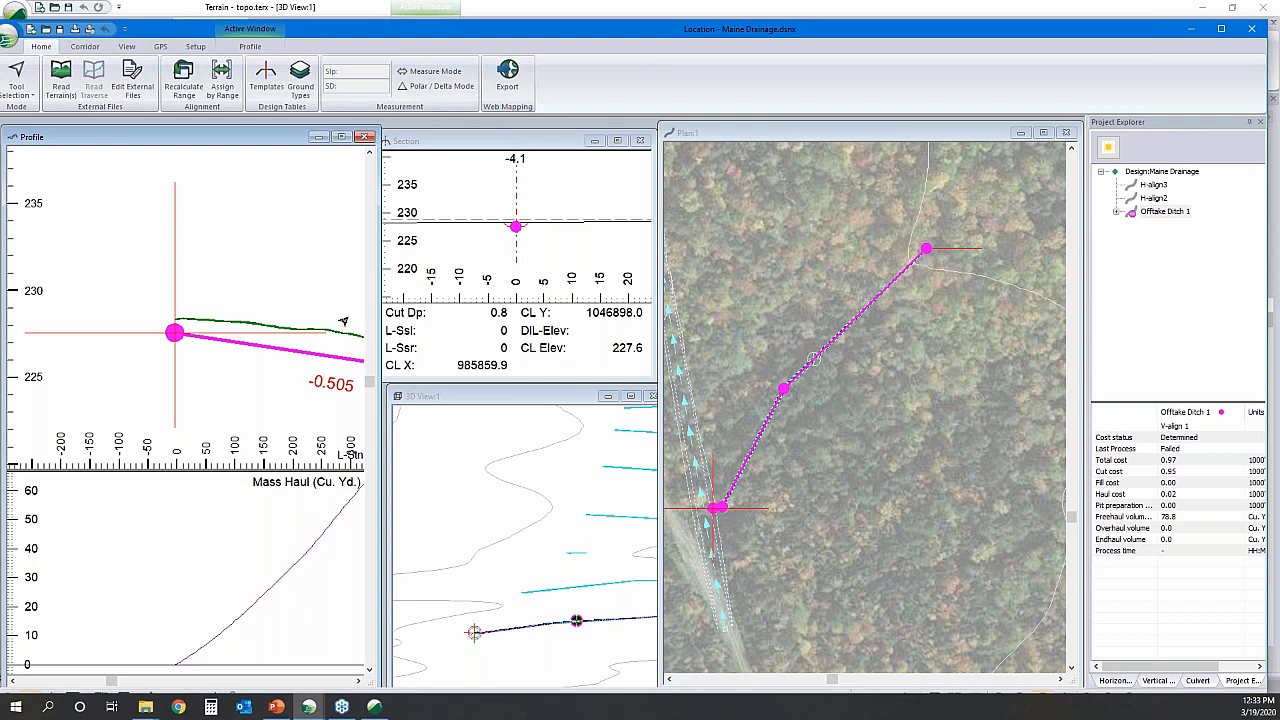
pyautogui.moveTo(318, 392); pyautogui.dragTo(178, 338, button='middle')
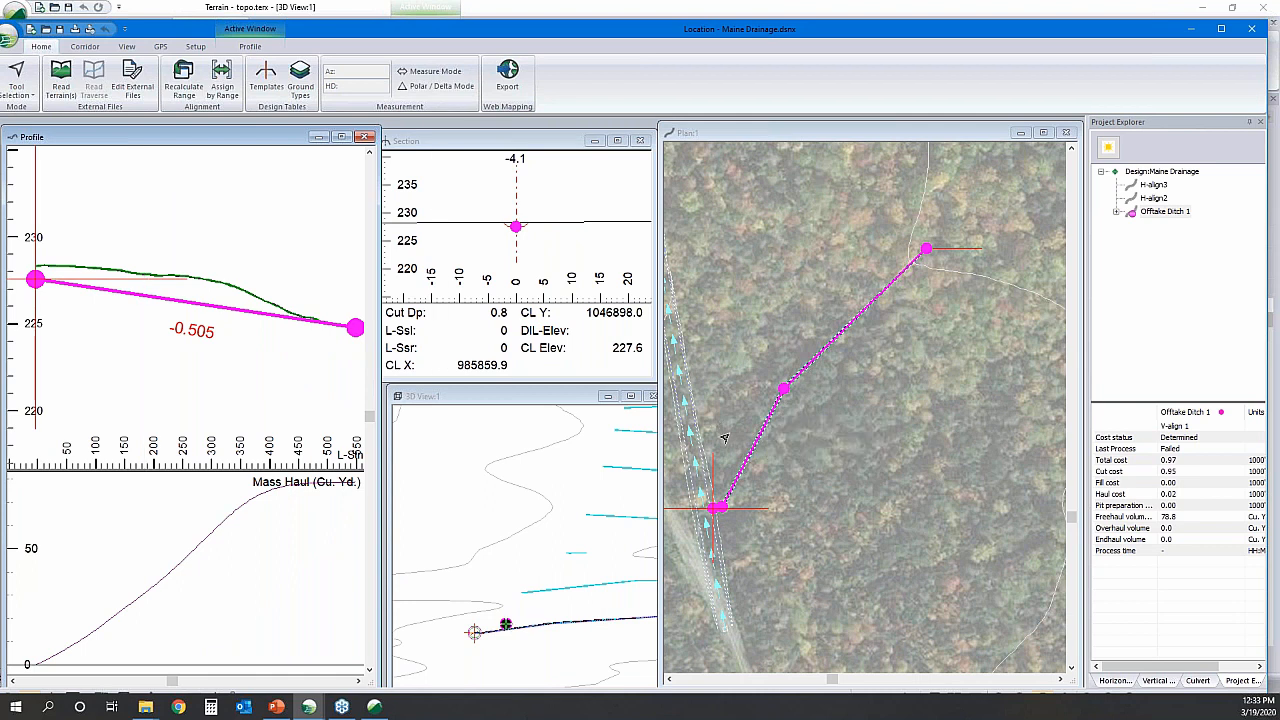
pyautogui.moveTo(885, 320)
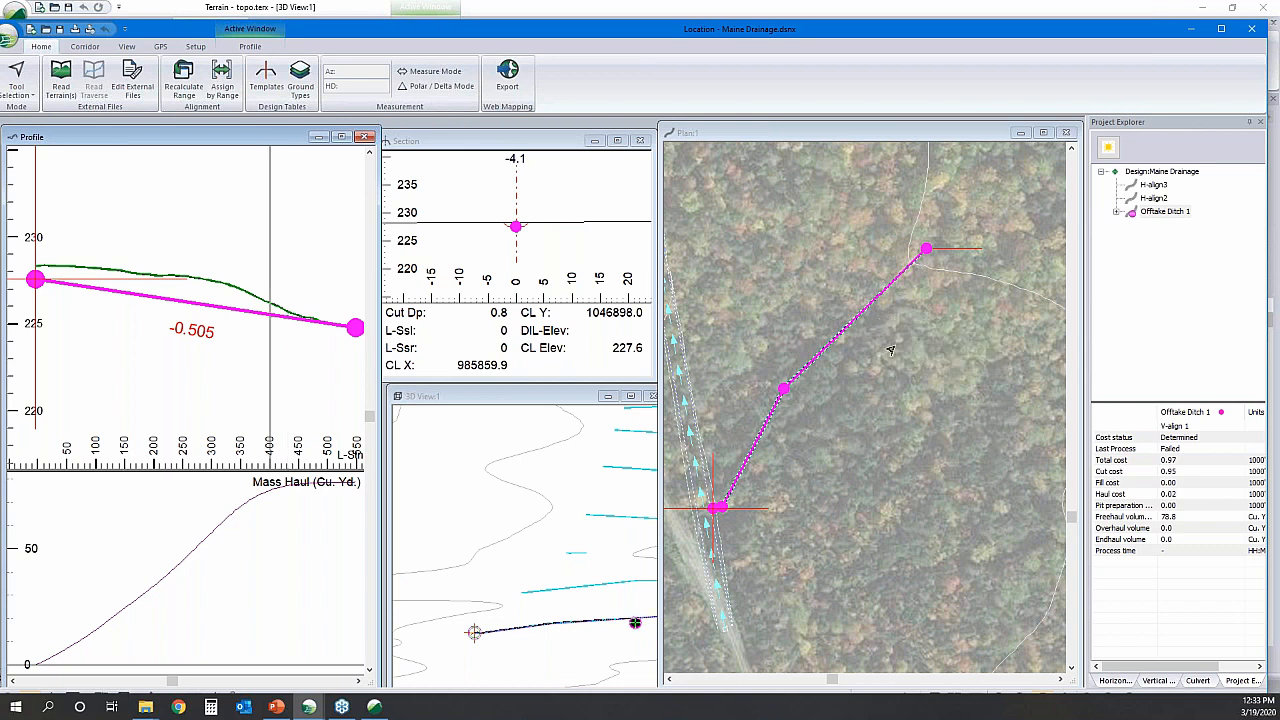
pyautogui.moveTo(828, 302); pyautogui.dragTo(920, 425, button='middle')
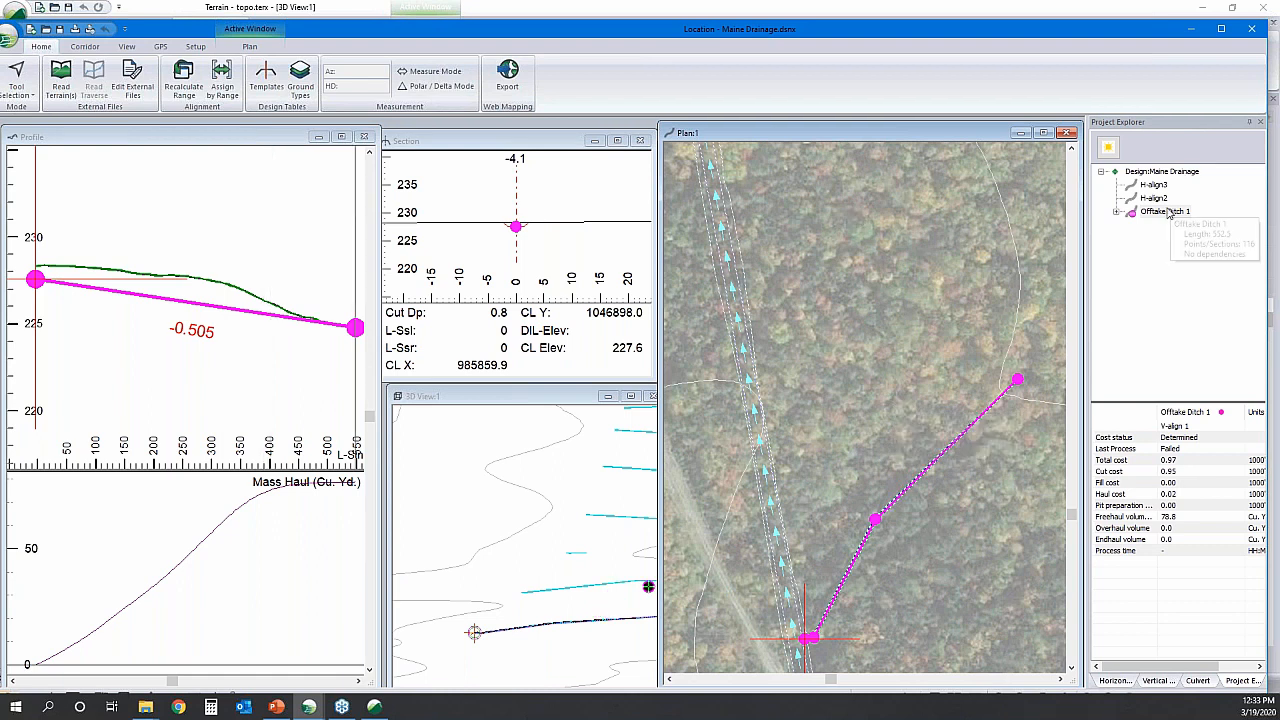
# - Add a new horizontal alignment named H-align4 with the default standard template as its initial cross section
pyautogui.click(86, 47)
pyautogui.click(286, 80)
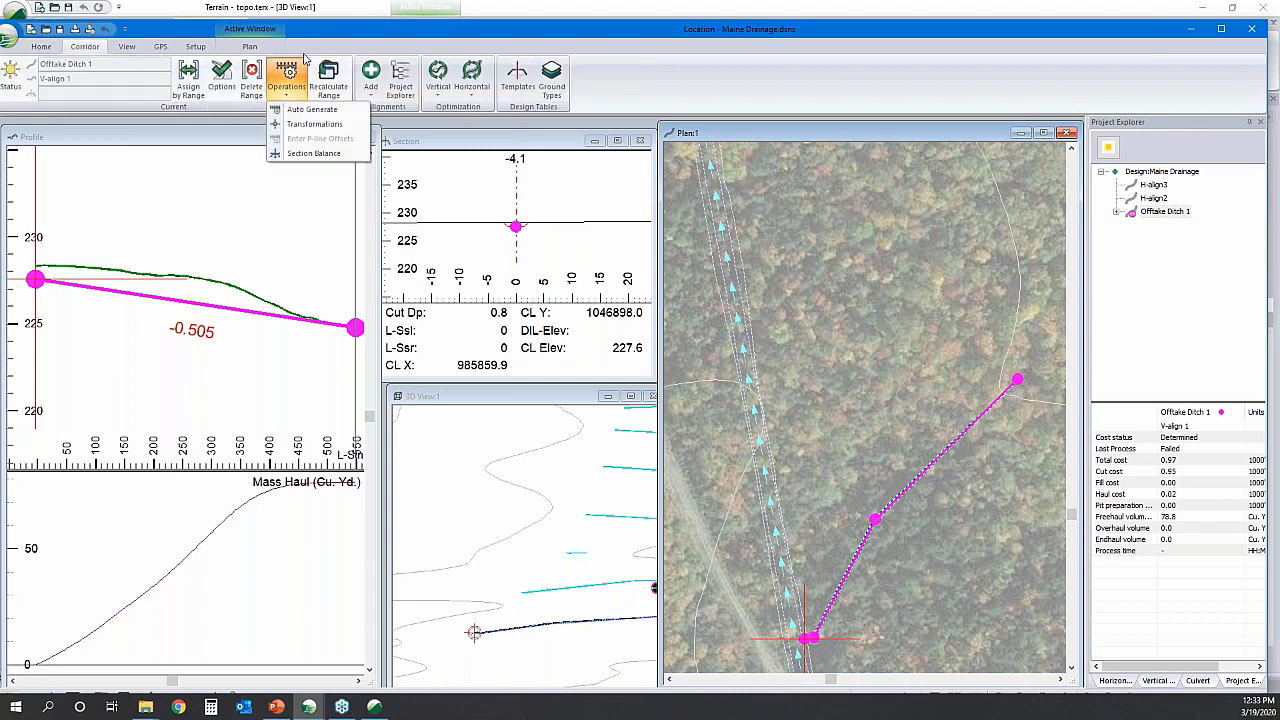
pyautogui.click(304, 62)
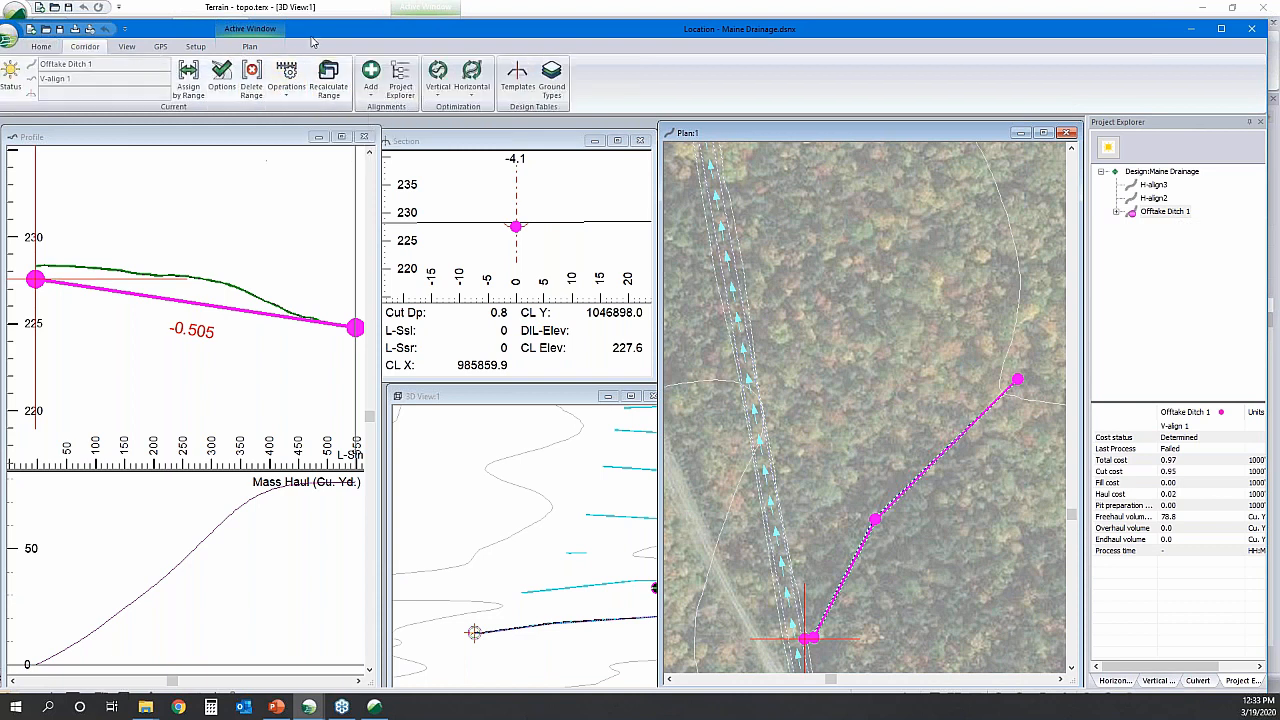
pyautogui.click(369, 88)
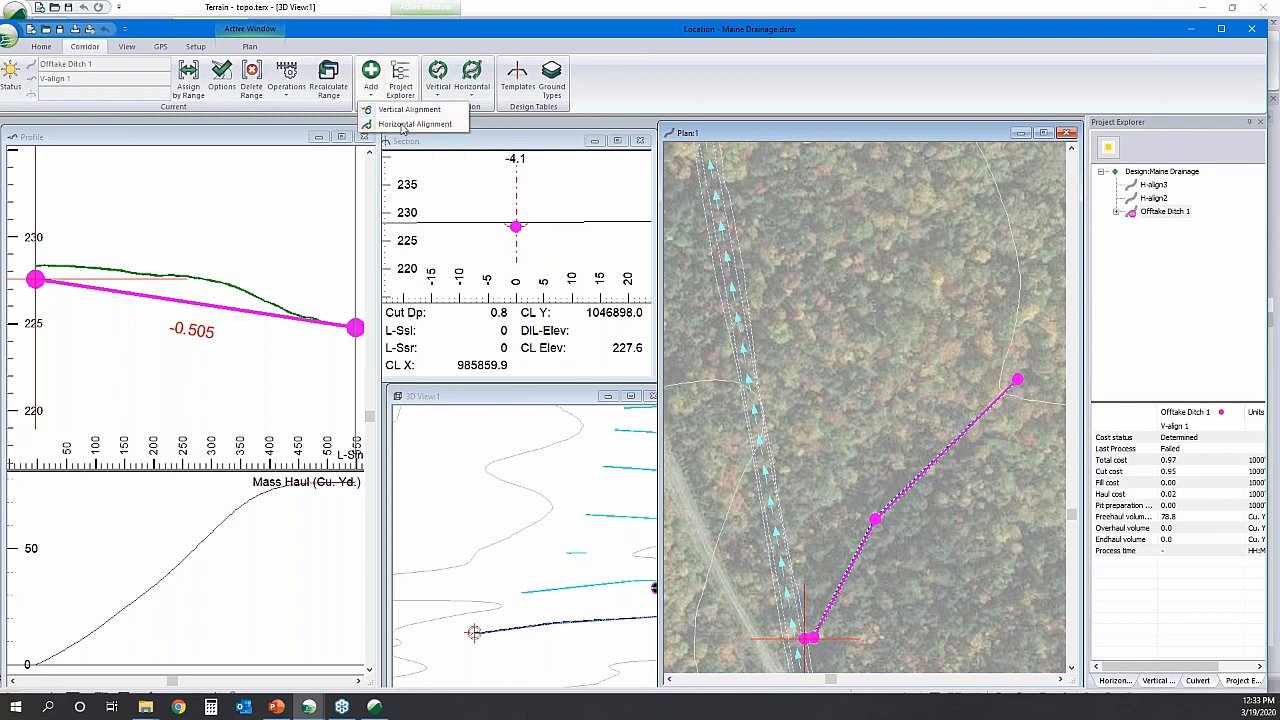
pyautogui.click(410, 124)
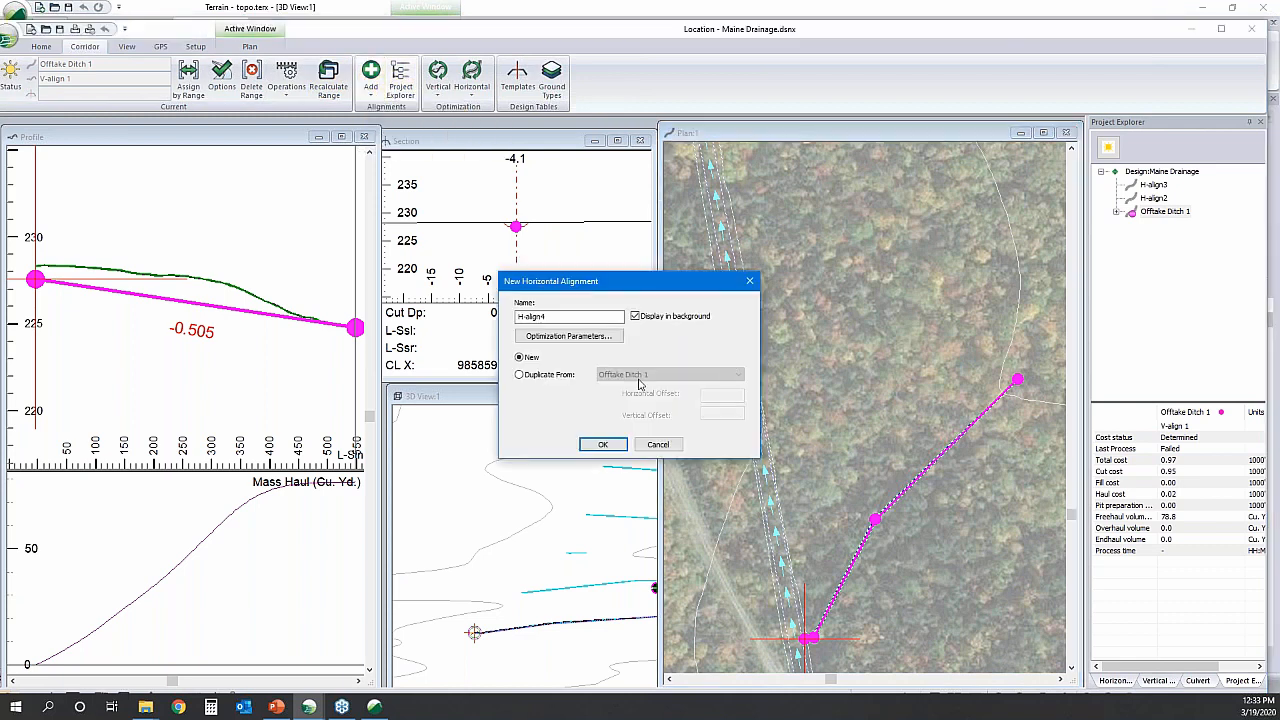
pyautogui.click(604, 445)
pyautogui.click(711, 495)
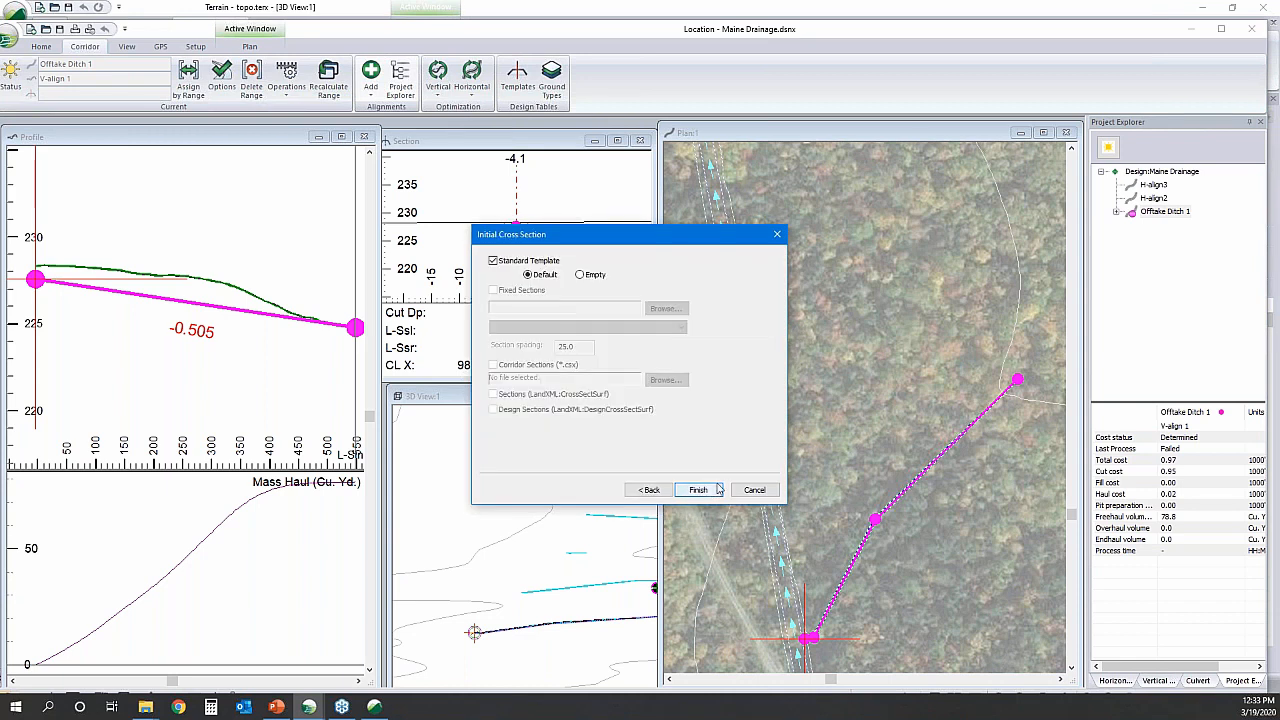
pyautogui.click(711, 495)
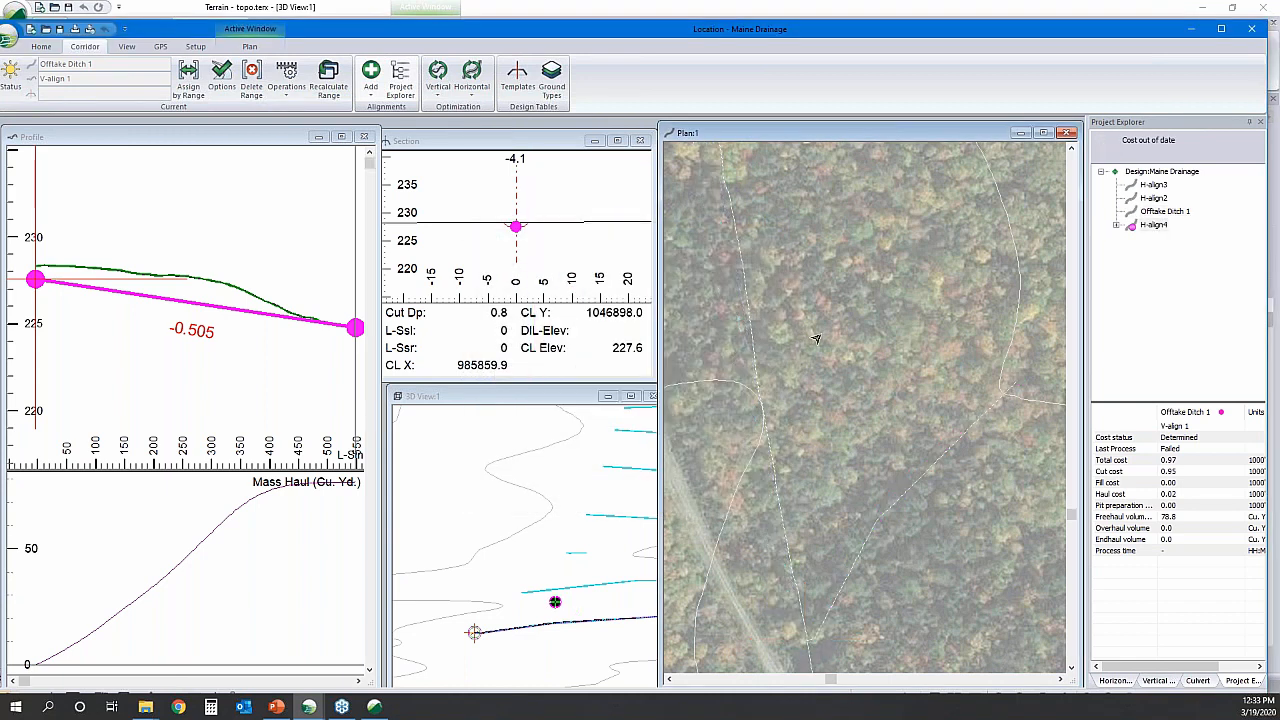
# - Sketch H-align4 in plan as a three-point centerline about 477 ft long between the road and the offtake ditch's far end
pyautogui.rightClick(832, 337)
pyautogui.click(916, 375)
pyautogui.rightClick(912, 364)
pyautogui.click(960, 386)
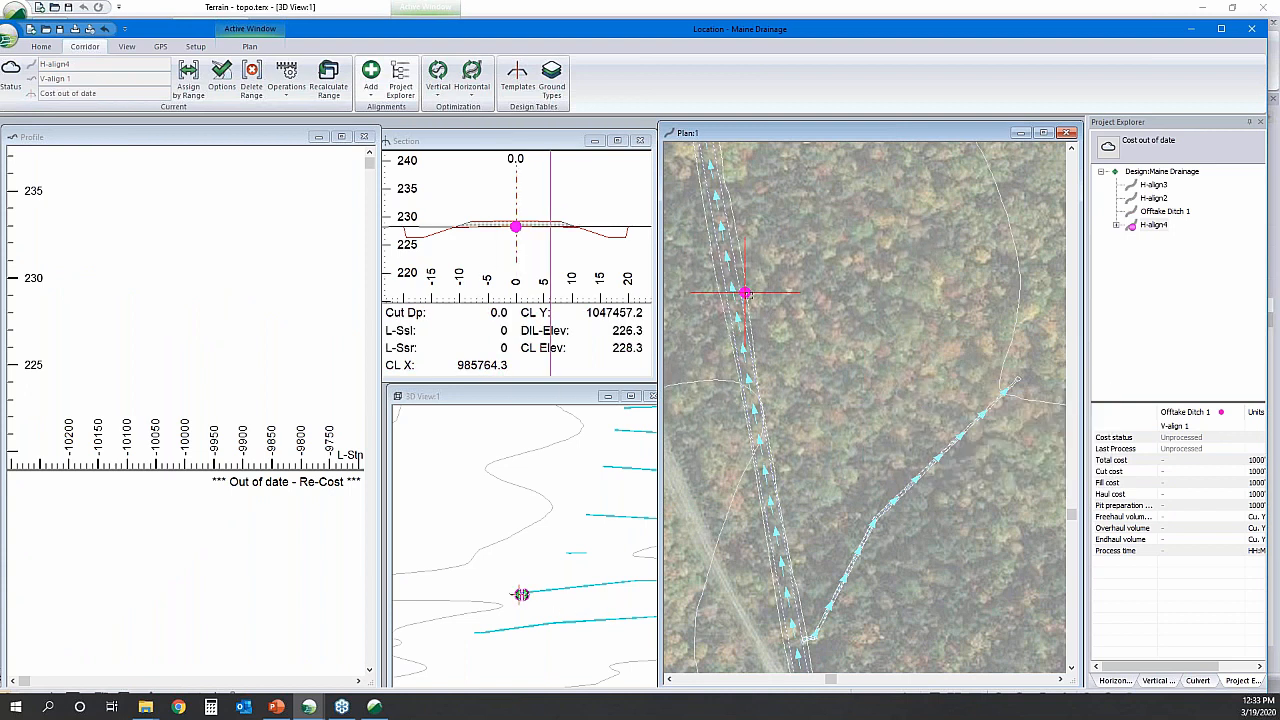
pyautogui.click(869, 367)
pyautogui.click(881, 245)
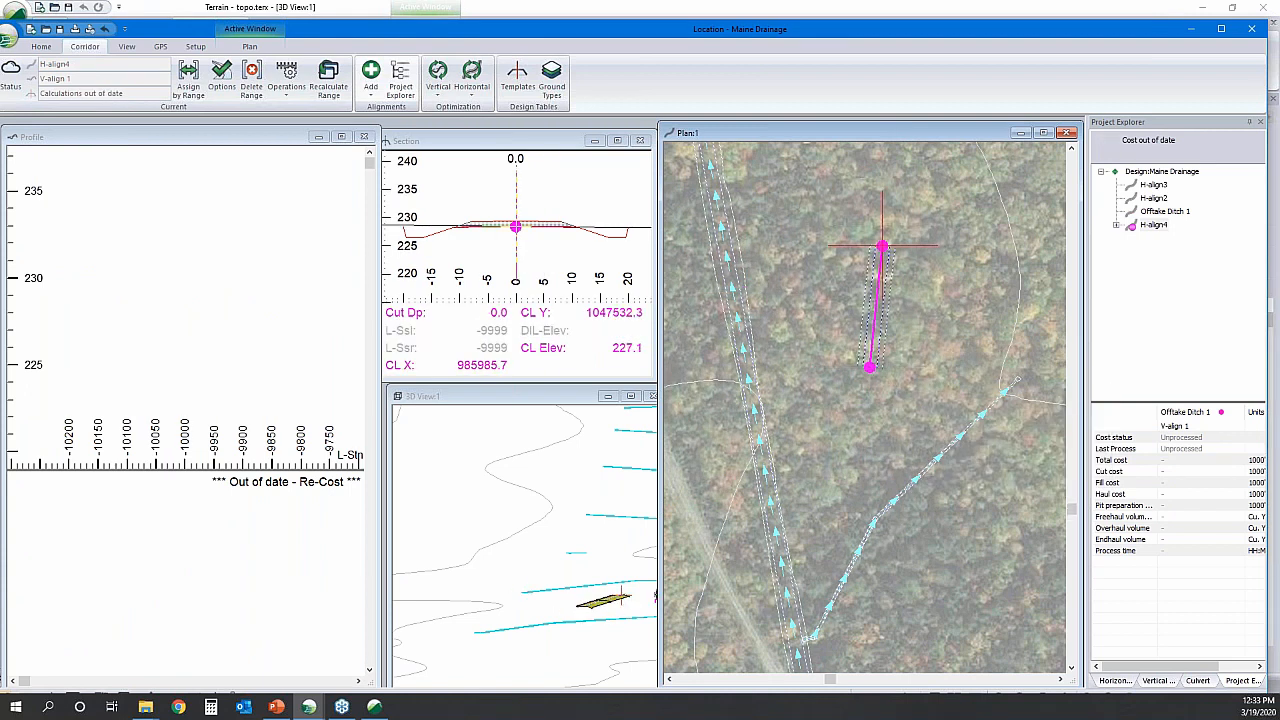
pyautogui.moveTo(881, 245); pyautogui.dragTo(907, 454, button='middle')
pyautogui.click(856, 289)
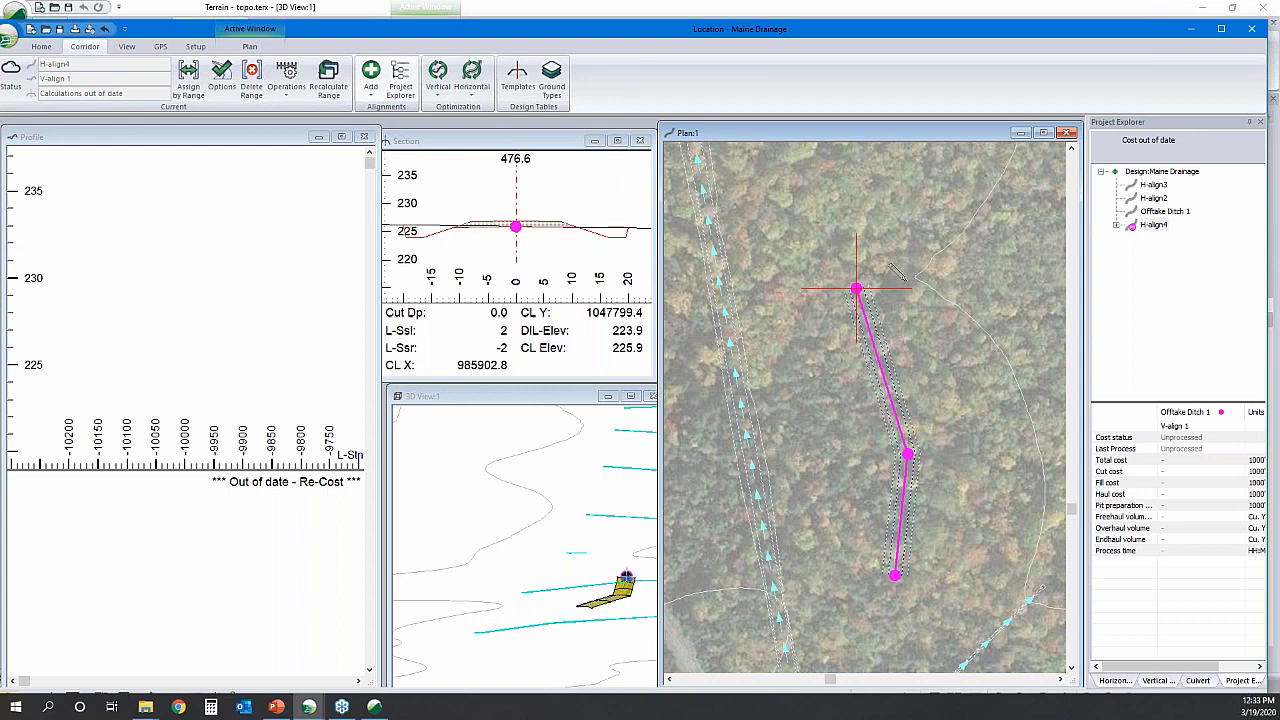
# - Fit the H-align4 profile in its view to examine the ground line, and switch to the PowerPoint presentation
pyautogui.click(217, 218)
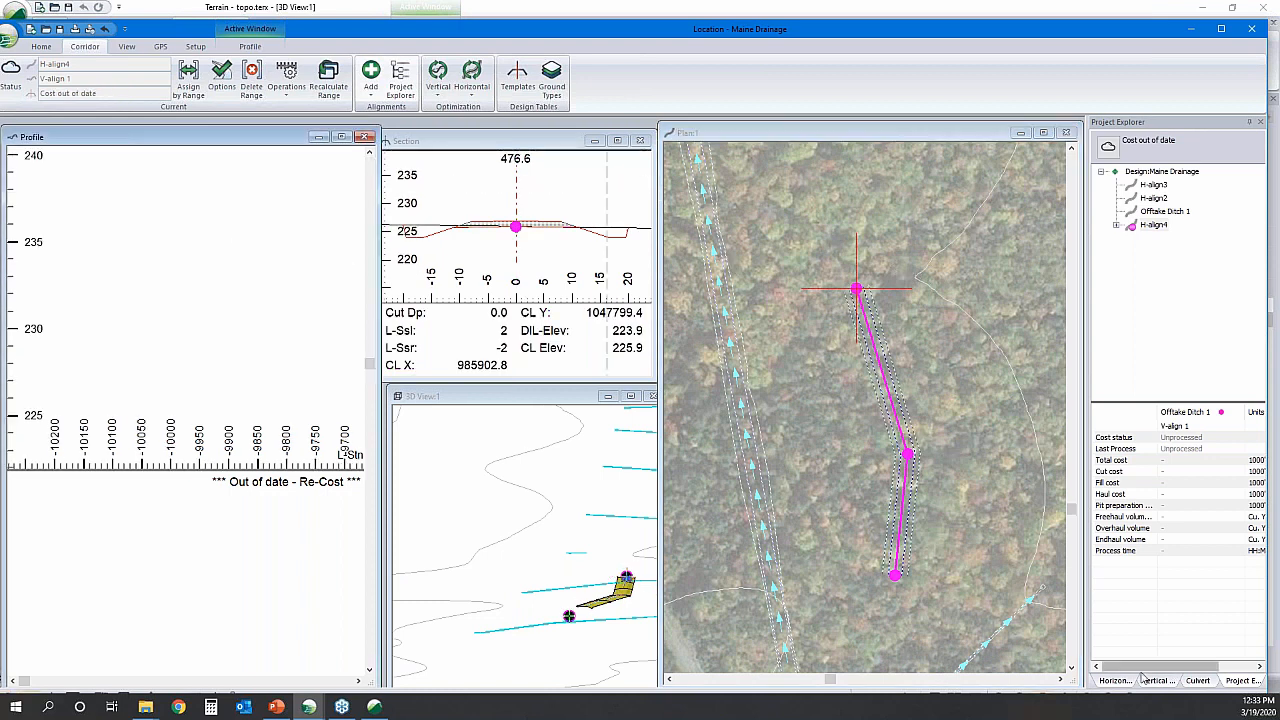
pyautogui.moveTo(934, 25); pyautogui.dragTo(934, 9)
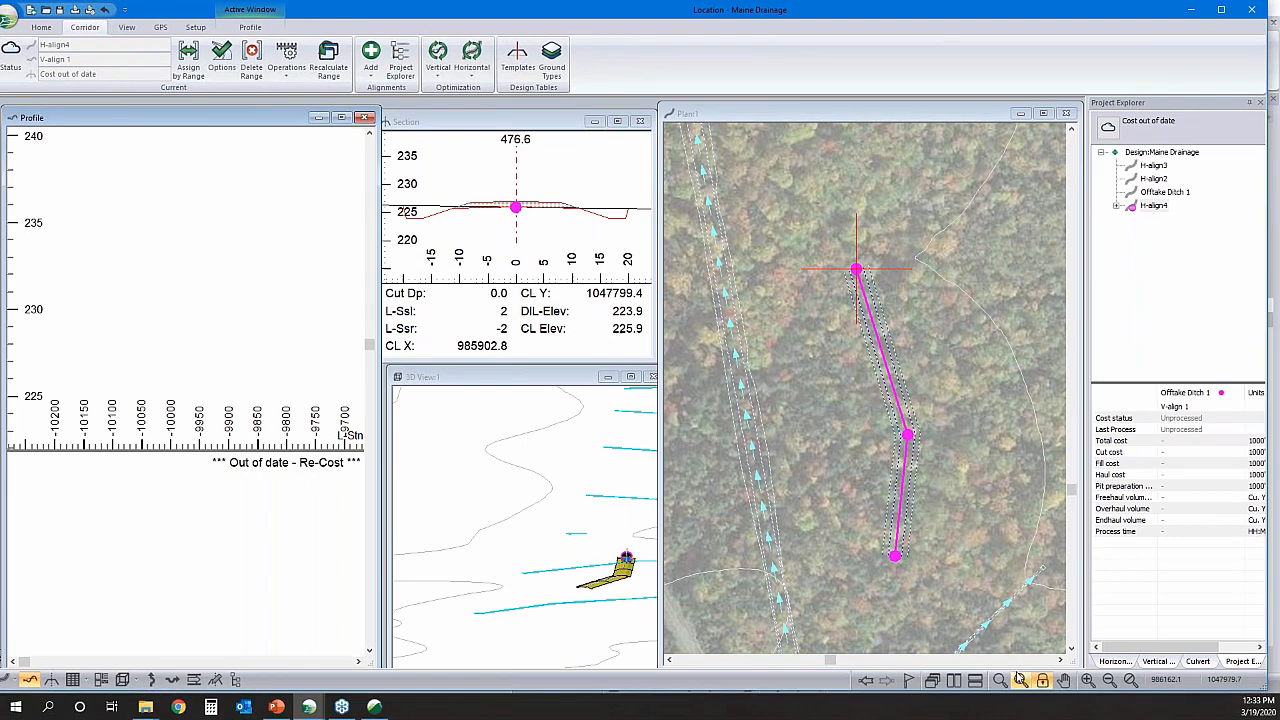
pyautogui.click(1021, 682)
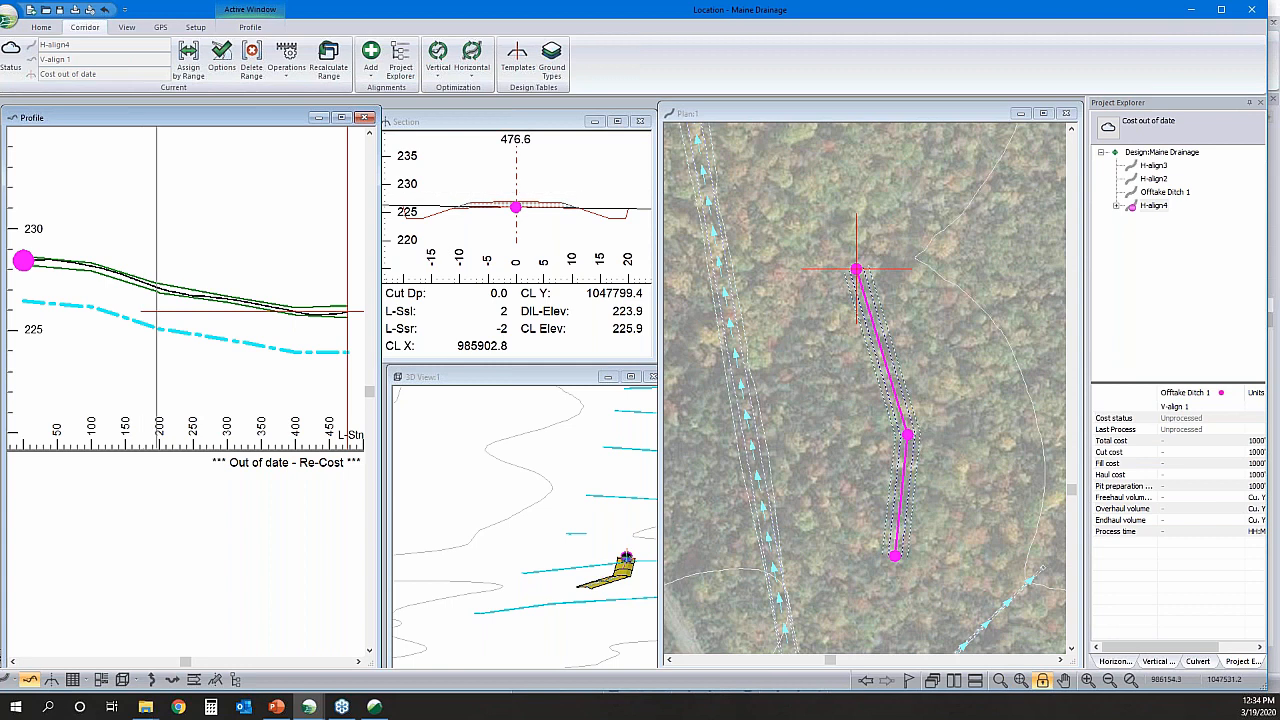
pyautogui.click(276, 707)
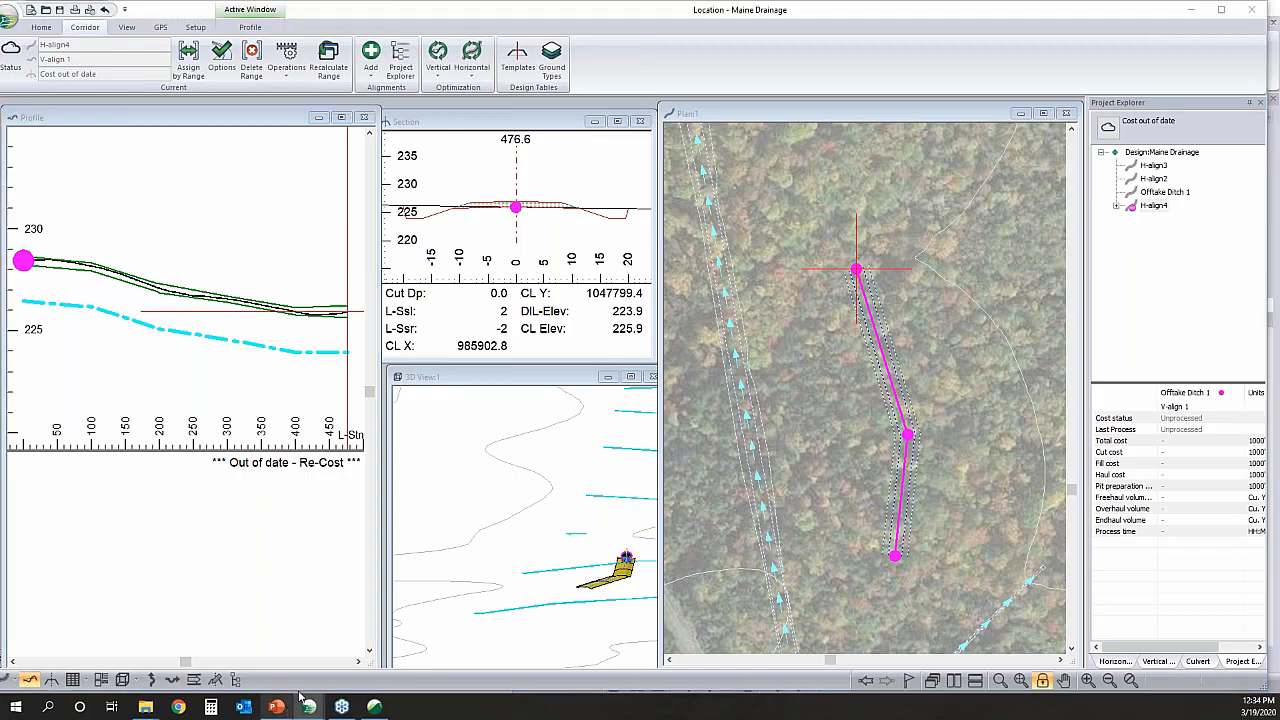
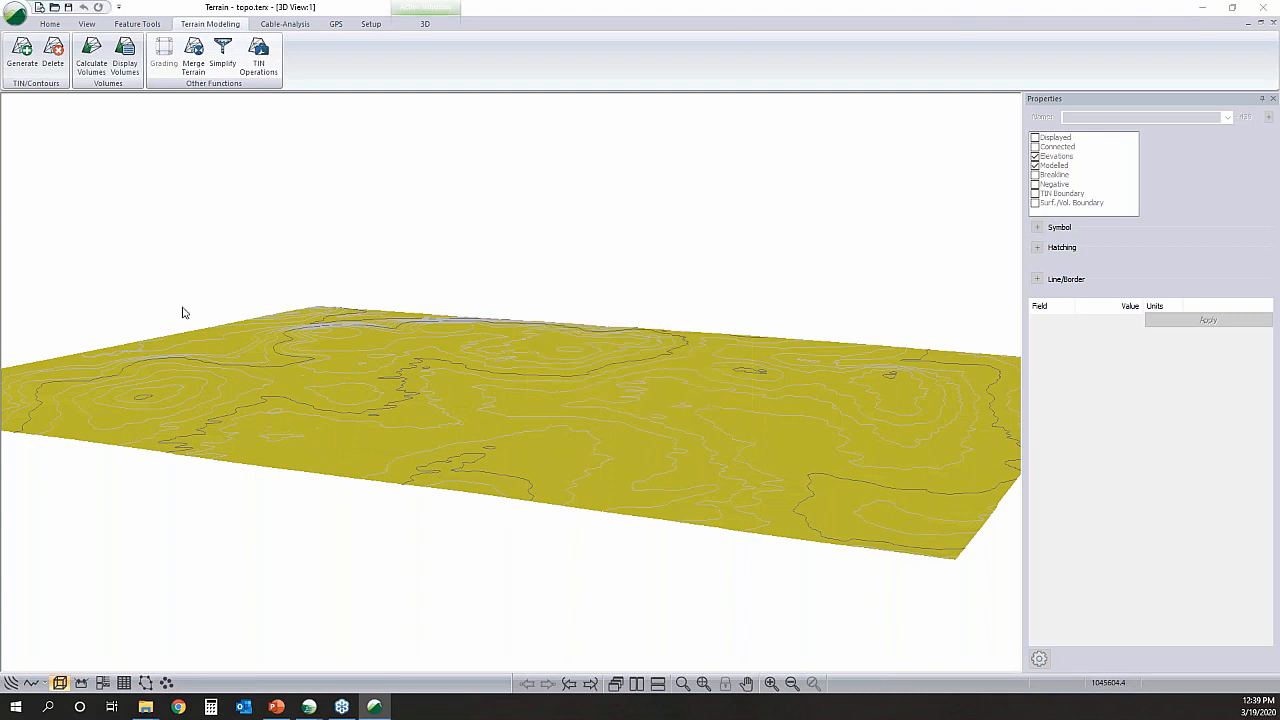
pyautogui.click(9, 684)
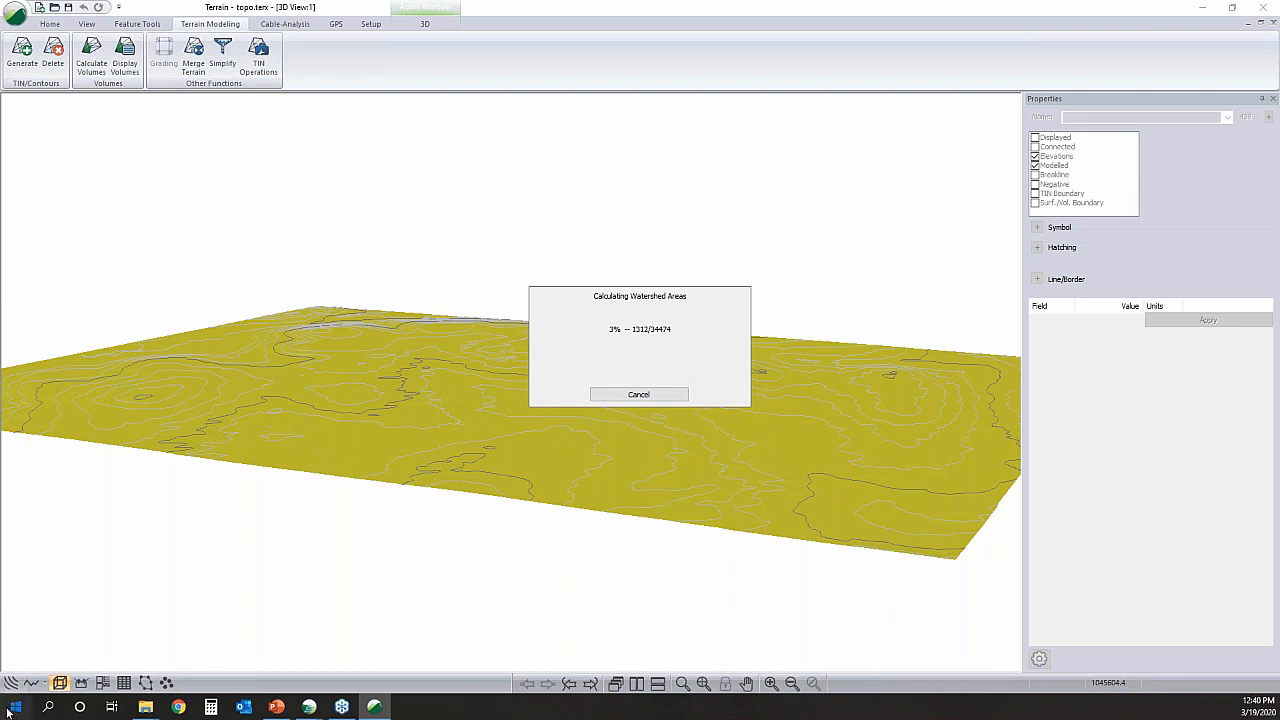
pyautogui.press('super')
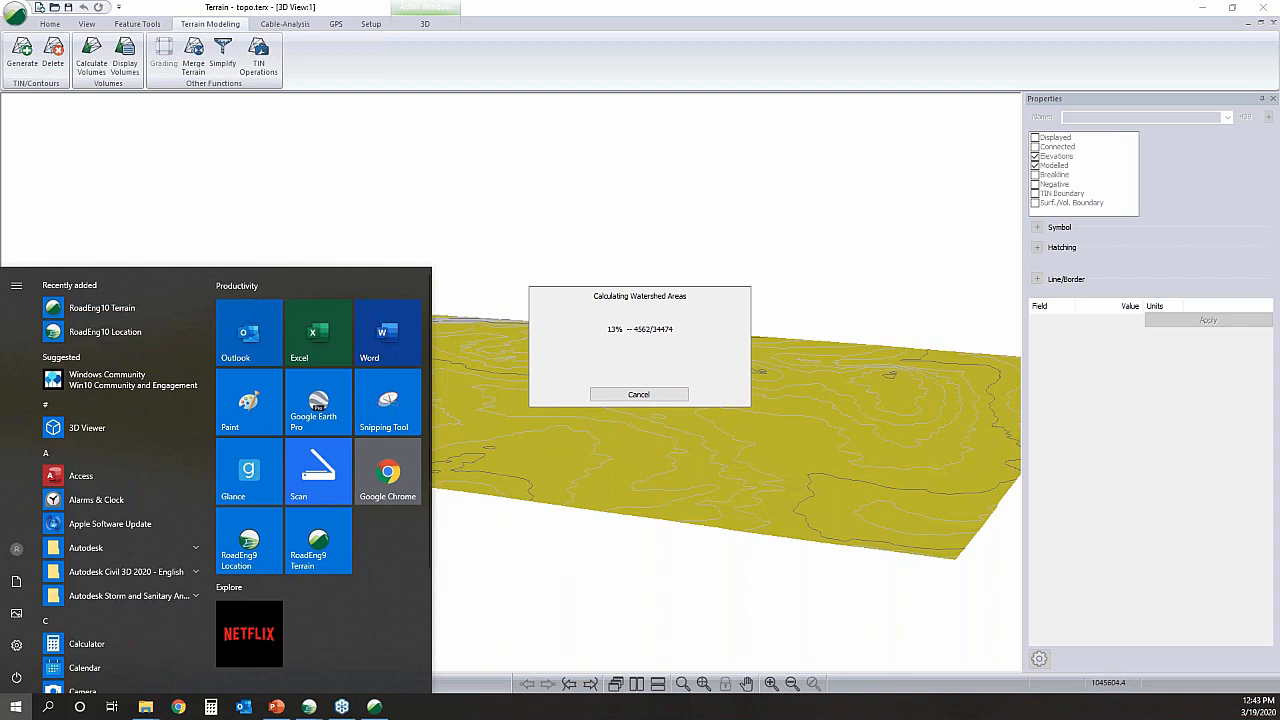
pyautogui.press('Escape')
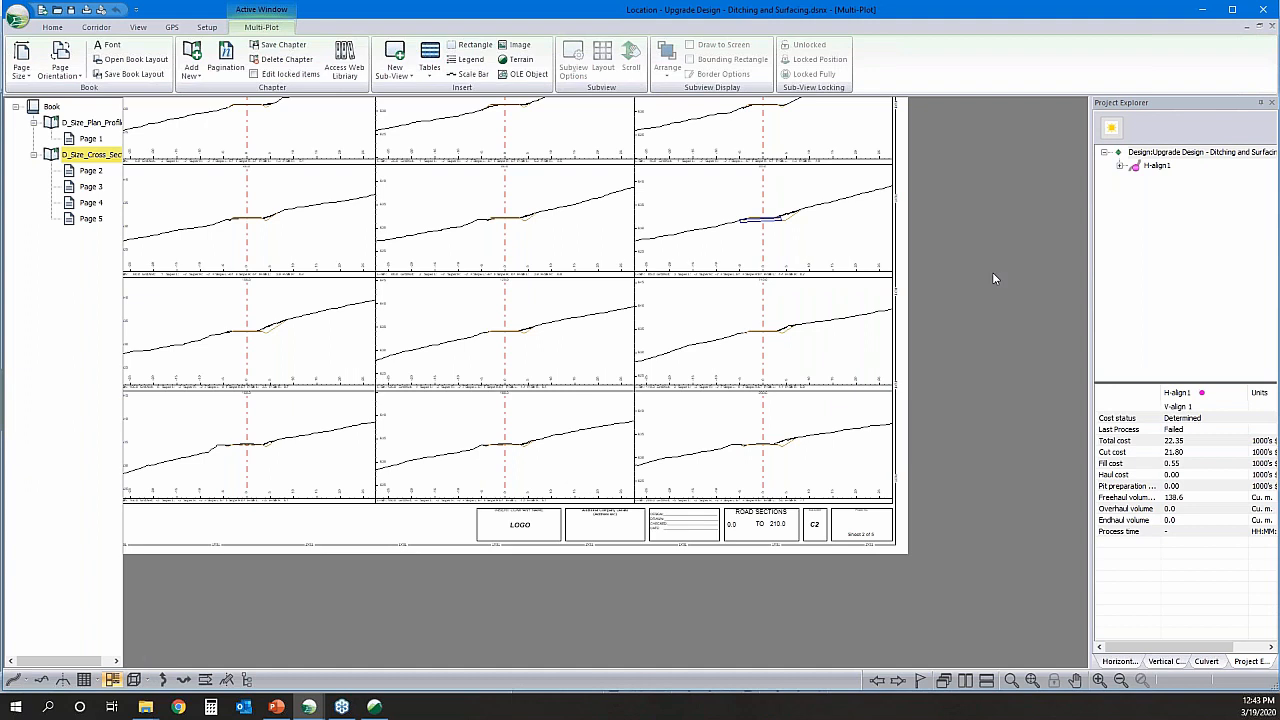
# - Expand V-align 1 of H-align1 in the Ditching and Surfacing upgrade design and open its vertical optimization options
pyautogui.click(1166, 154)
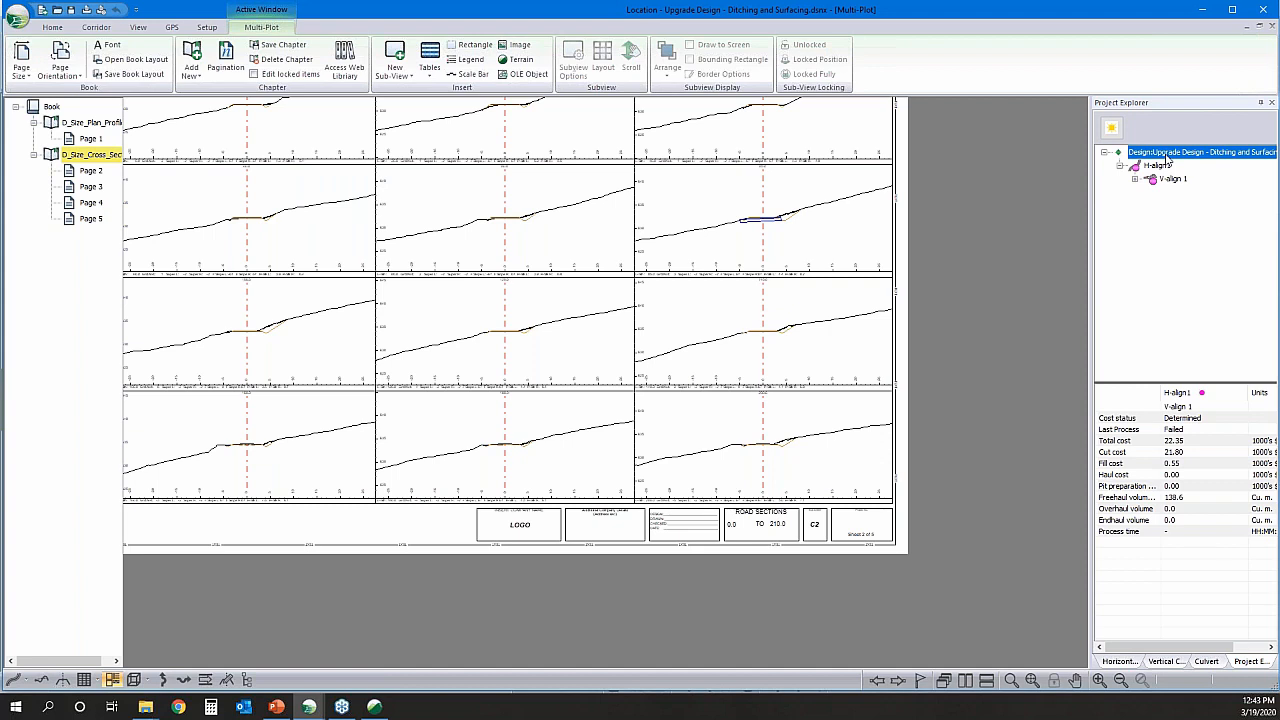
pyautogui.click(1135, 179)
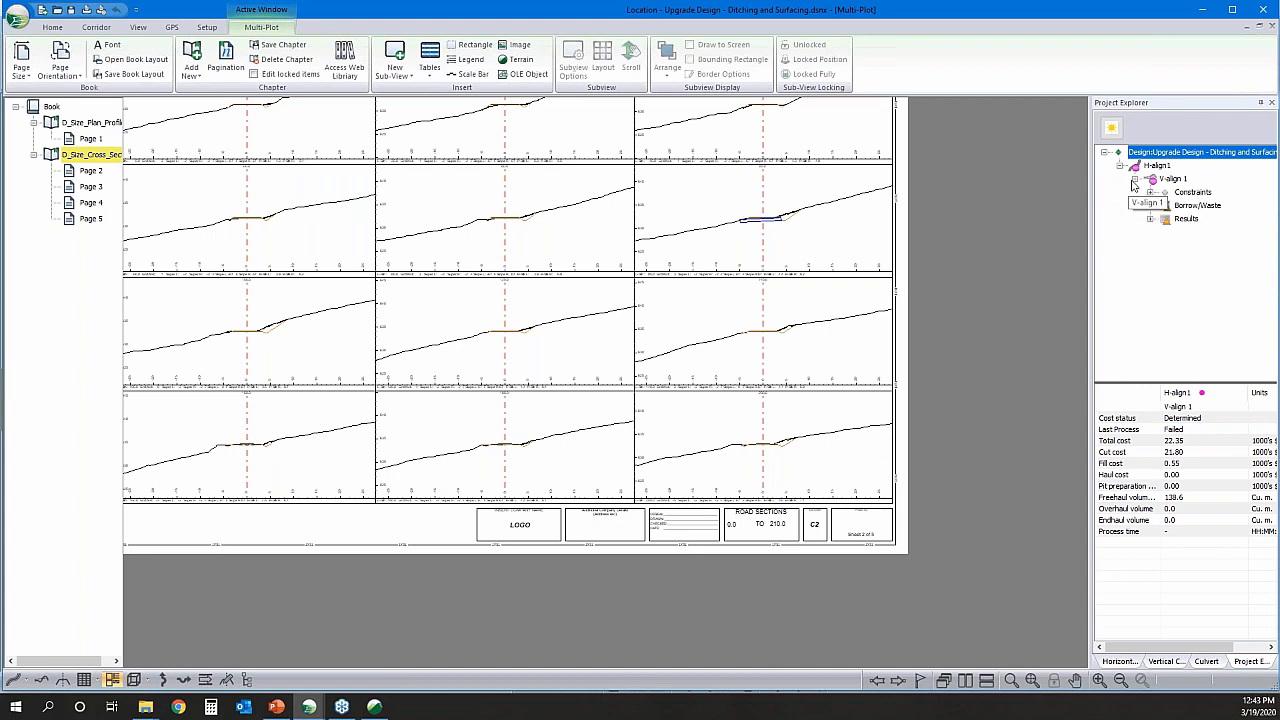
pyautogui.click(1195, 192)
pyautogui.rightClick(1145, 178)
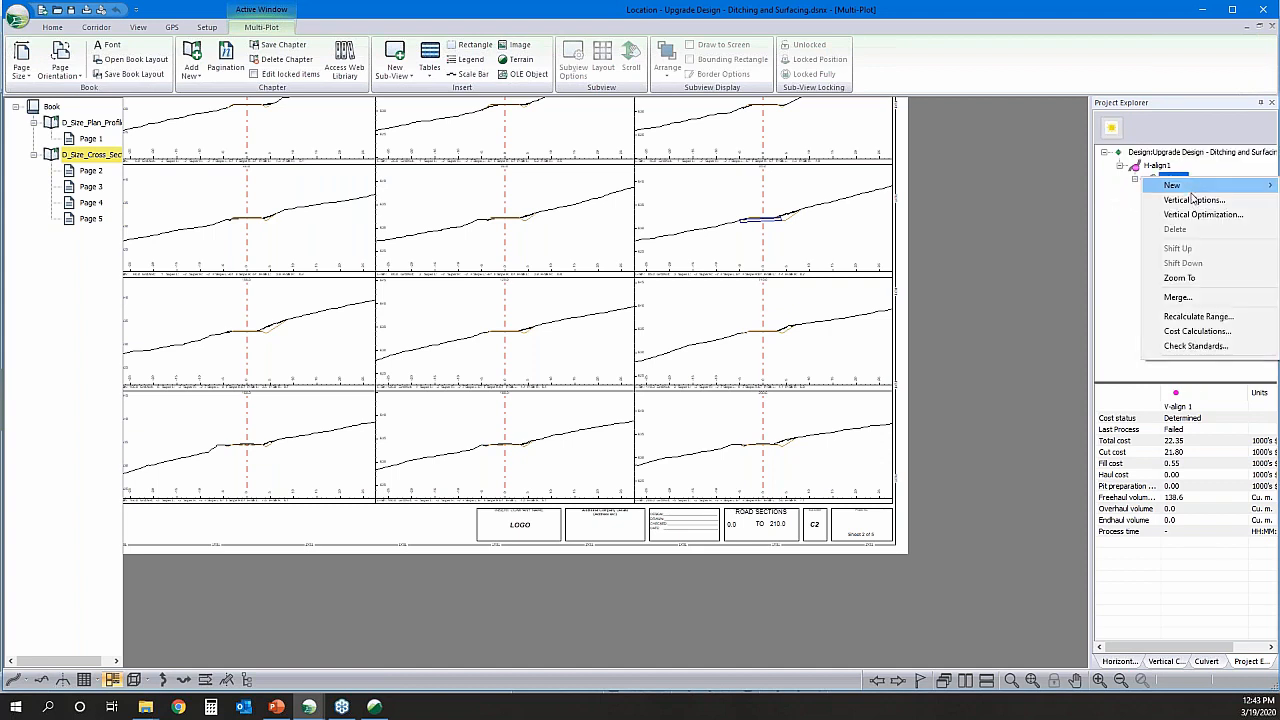
pyautogui.click(1200, 214)
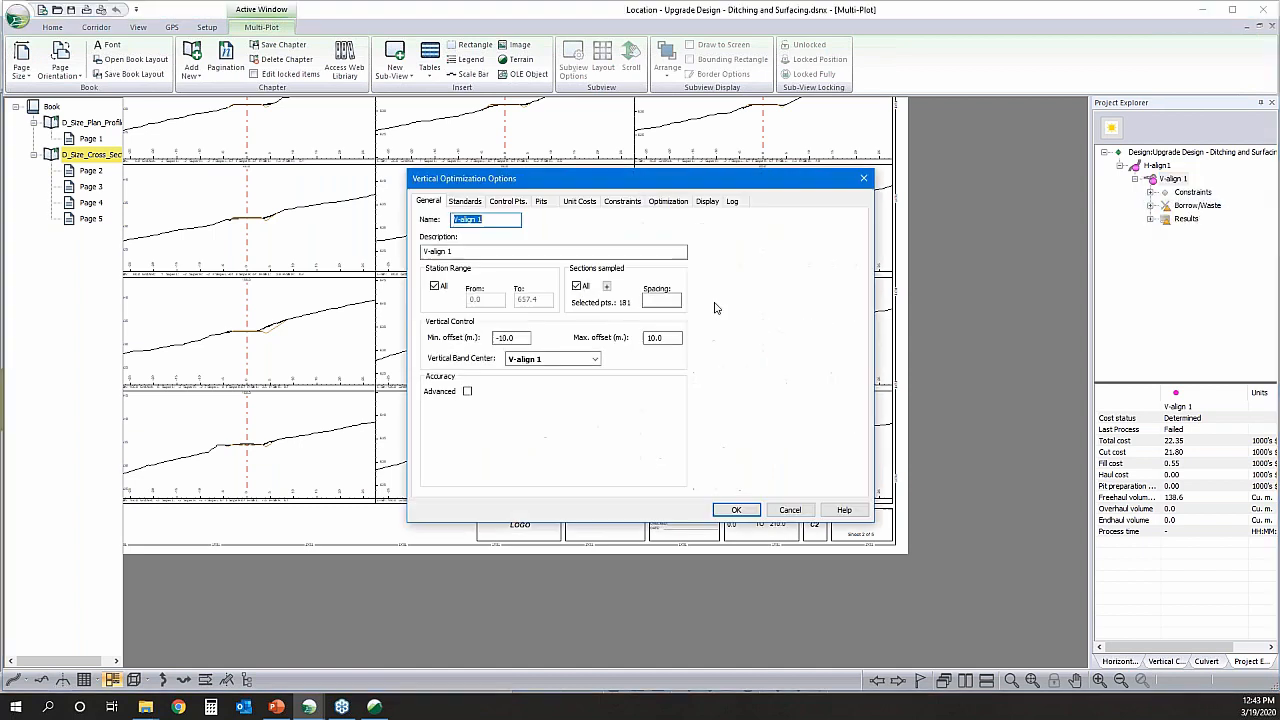
# - Add a vertical control point at the start of the alignment to V-align 1's vertical optimization options and accept the options
pyautogui.click(507, 201)
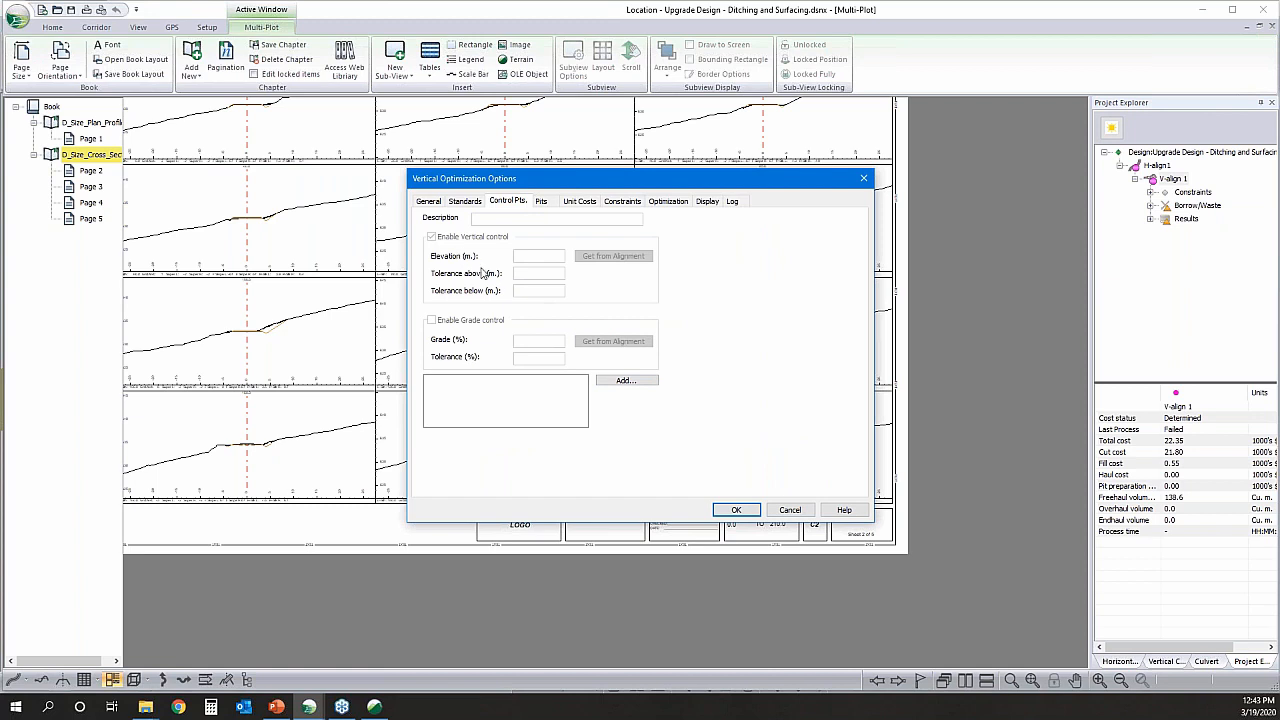
pyautogui.click(630, 380)
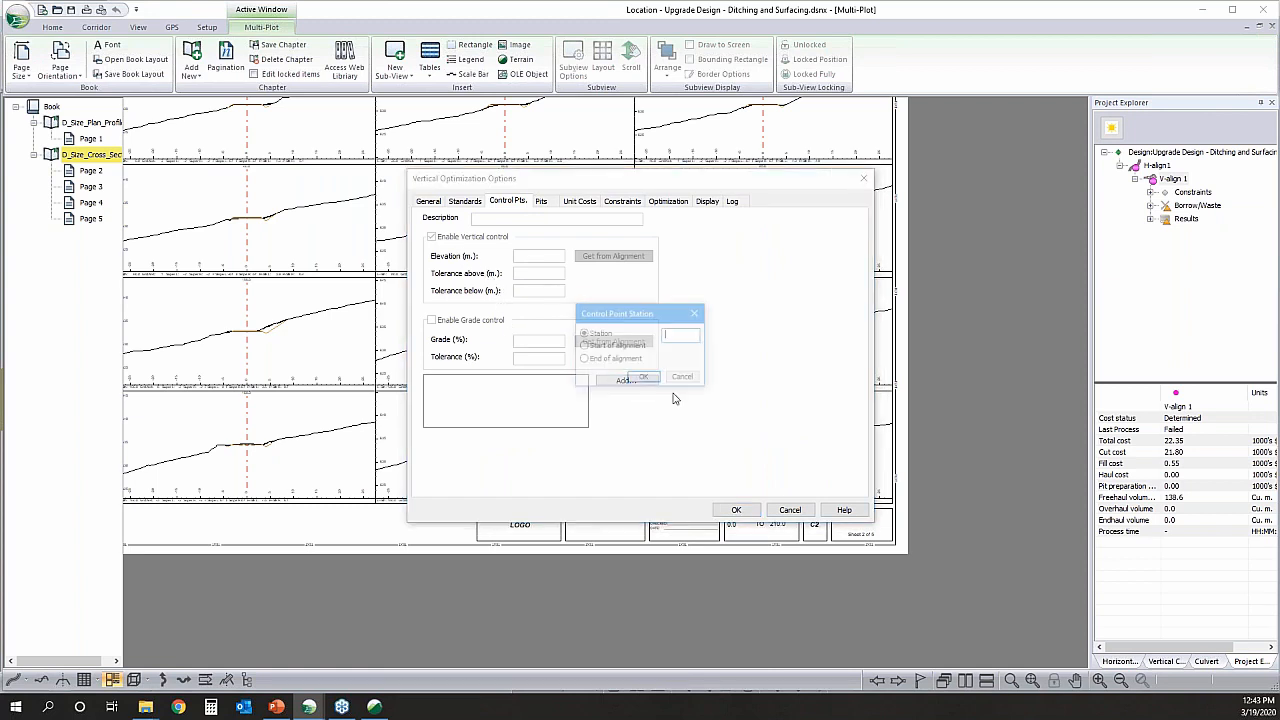
pyautogui.click(584, 346)
pyautogui.click(644, 378)
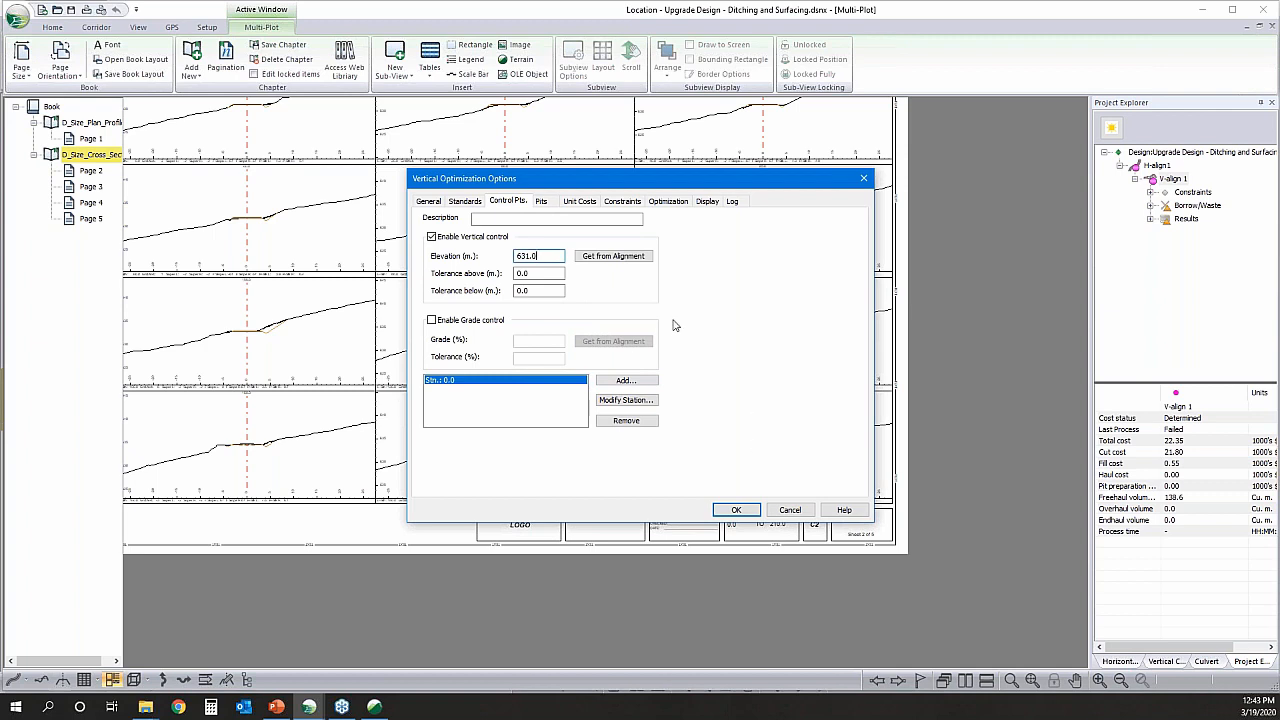
pyautogui.click(736, 510)
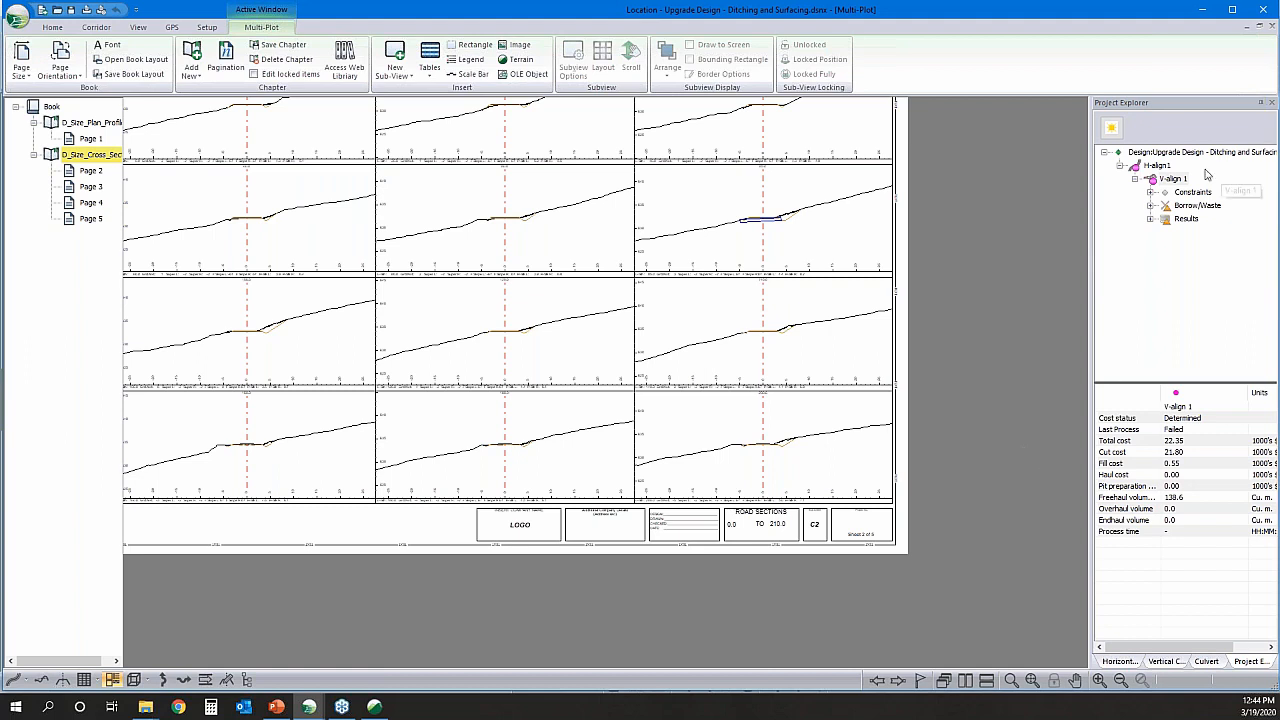
# - Open the horizontal optimization settings of H-align1 and select intersection points IP 2 through IP 6
pyautogui.rightClick(1155, 165)
pyautogui.click(1181, 186)
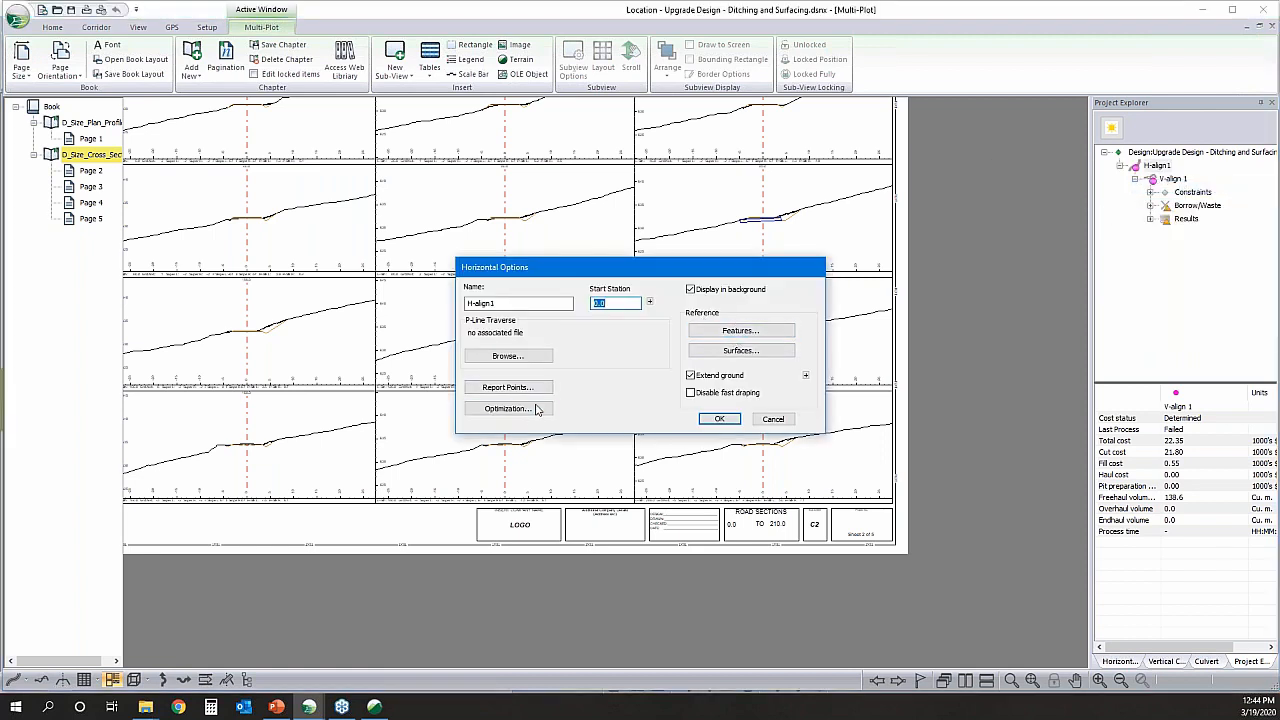
pyautogui.click(538, 414)
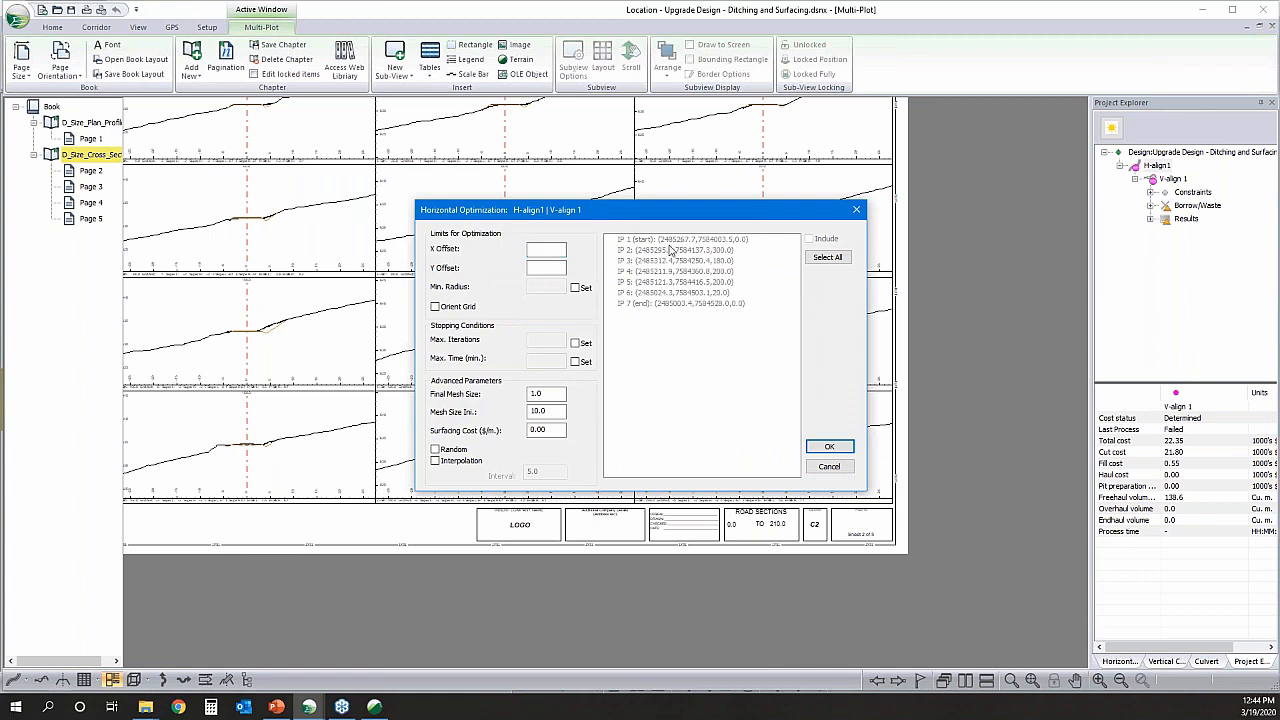
pyautogui.click(670, 250)
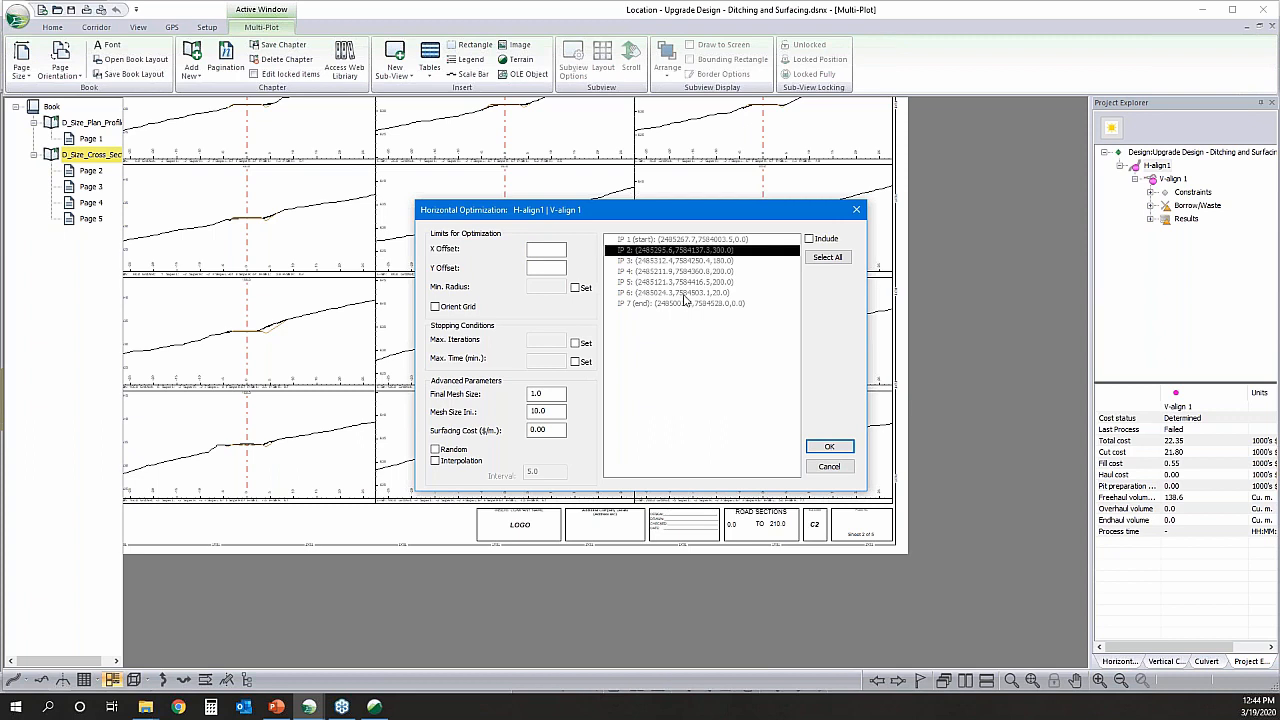
pyautogui.keyDown('shift'); pyautogui.click(685, 292); pyautogui.keyUp('shift')
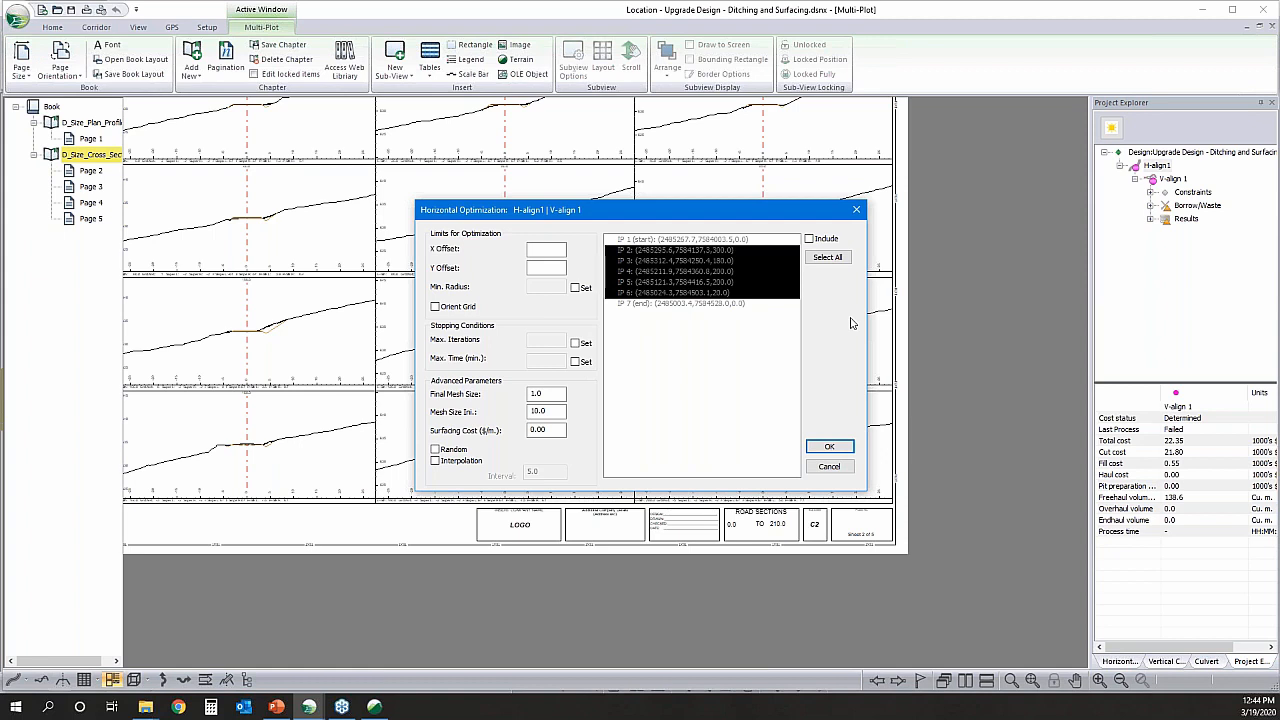
# - Switch to the Terrain module and create watershed features from the current TIN of topo.terx with a cell size of 100
pyautogui.click(374, 707)
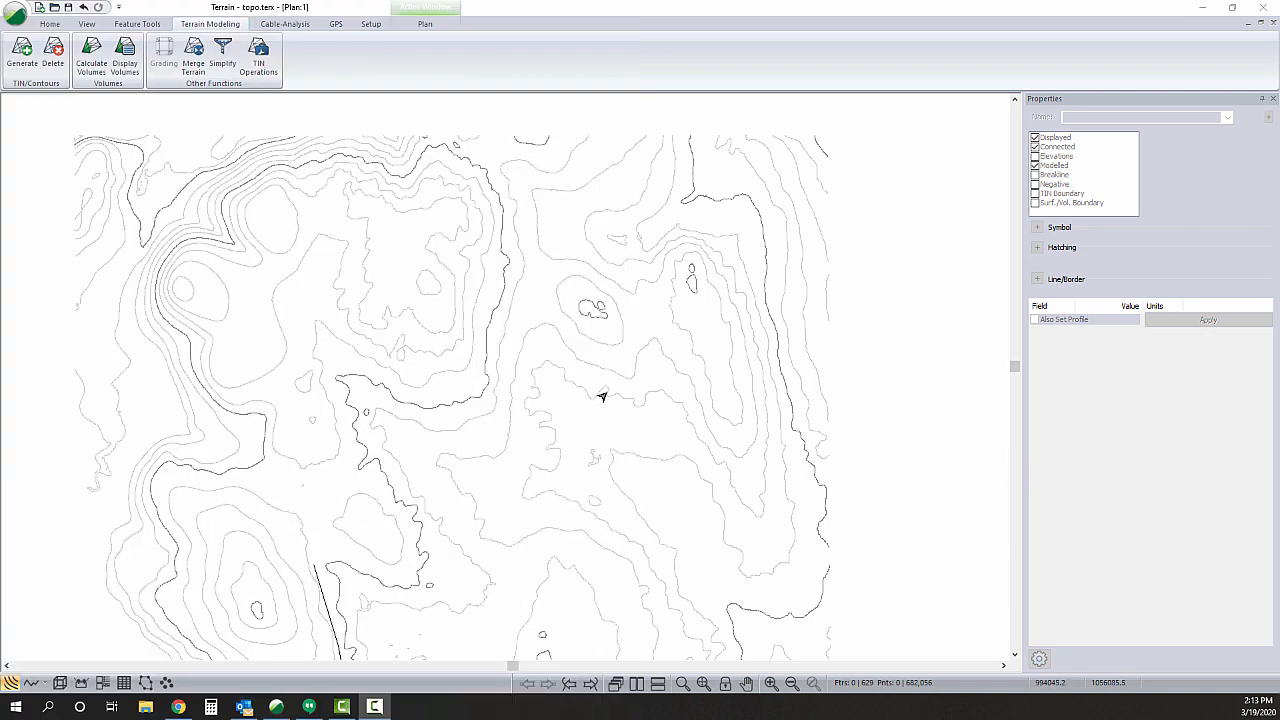
pyautogui.click(258, 55)
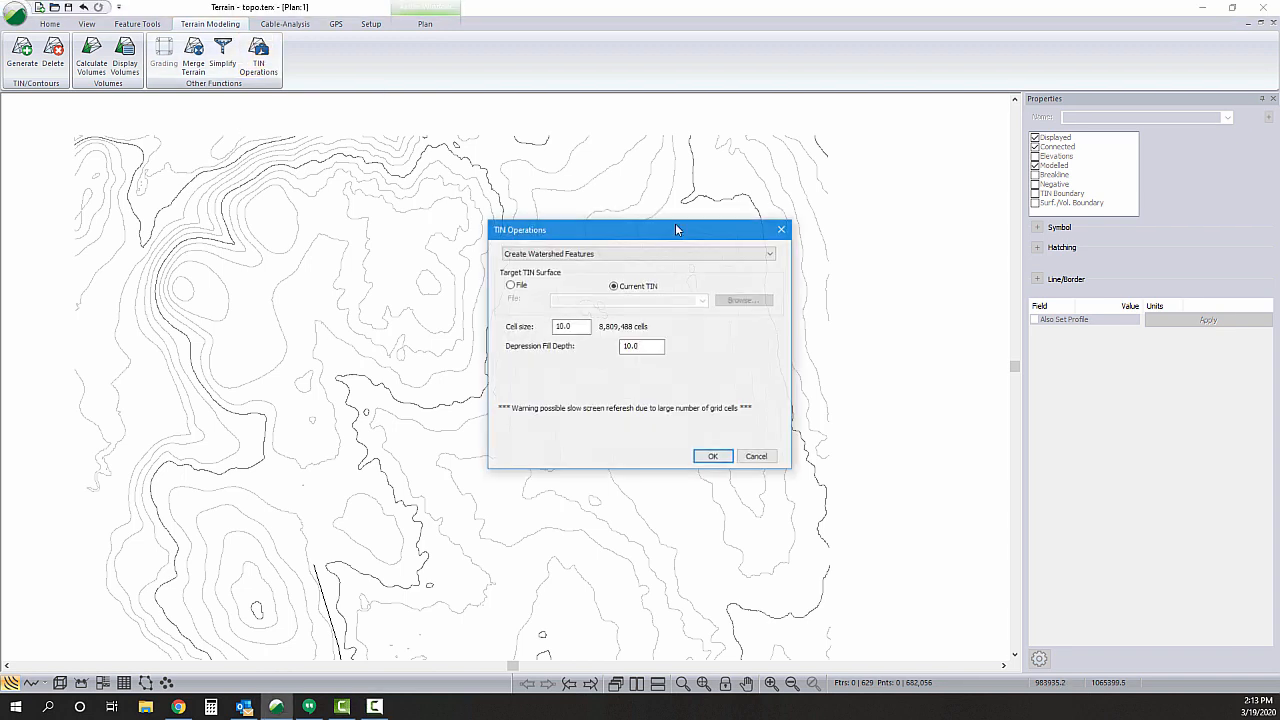
pyautogui.click(646, 347)
pyautogui.doubleClick(646, 347)
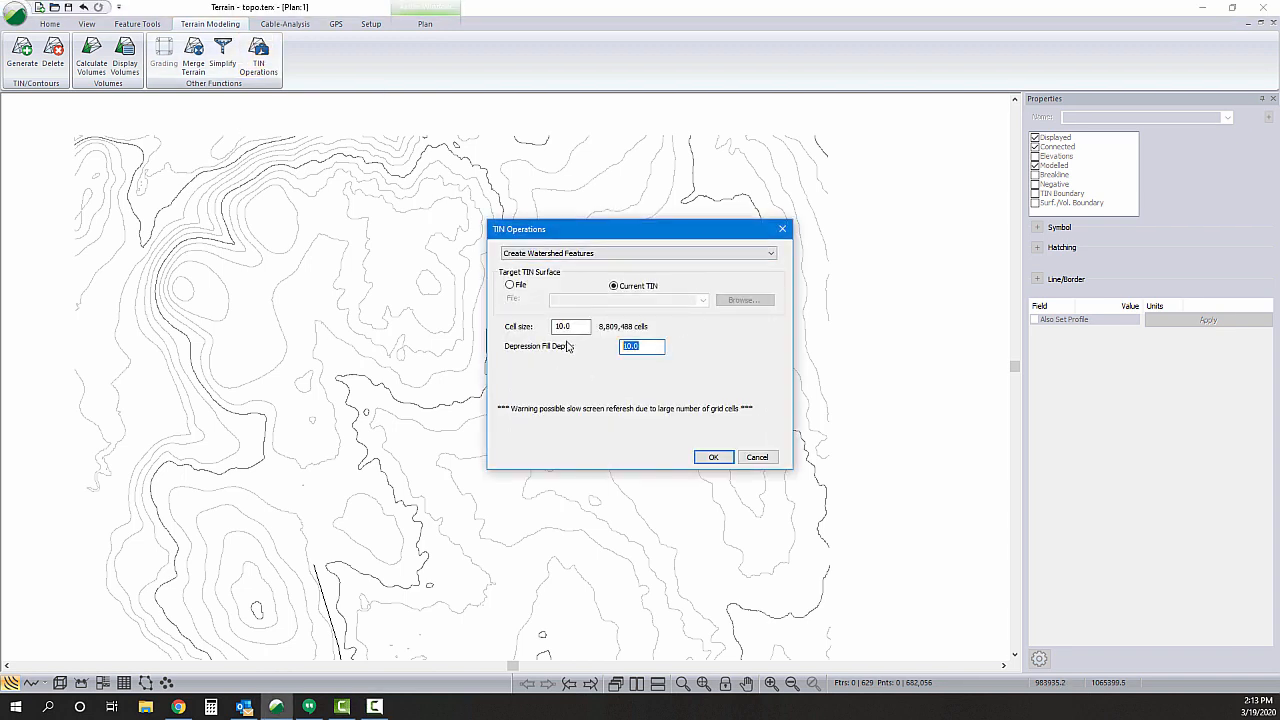
pyautogui.hotkey('shift', 'Tab')
pyautogui.write('100')
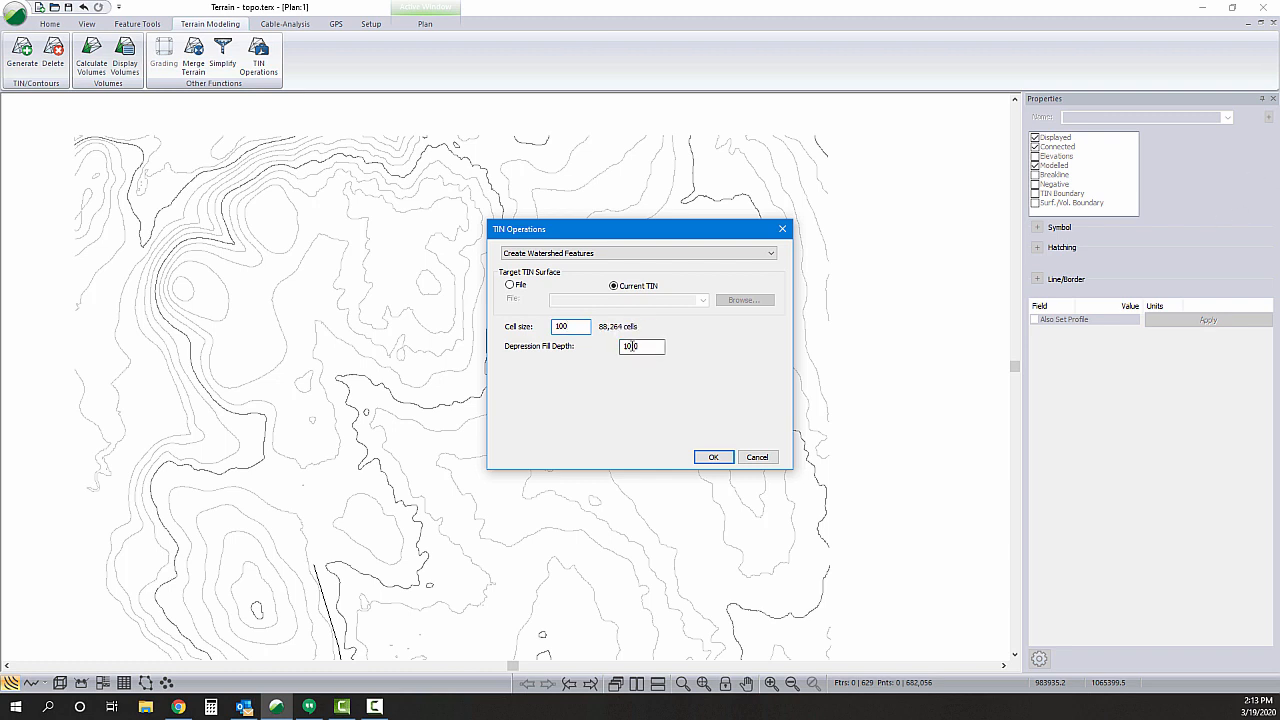
pyautogui.press('Tab')
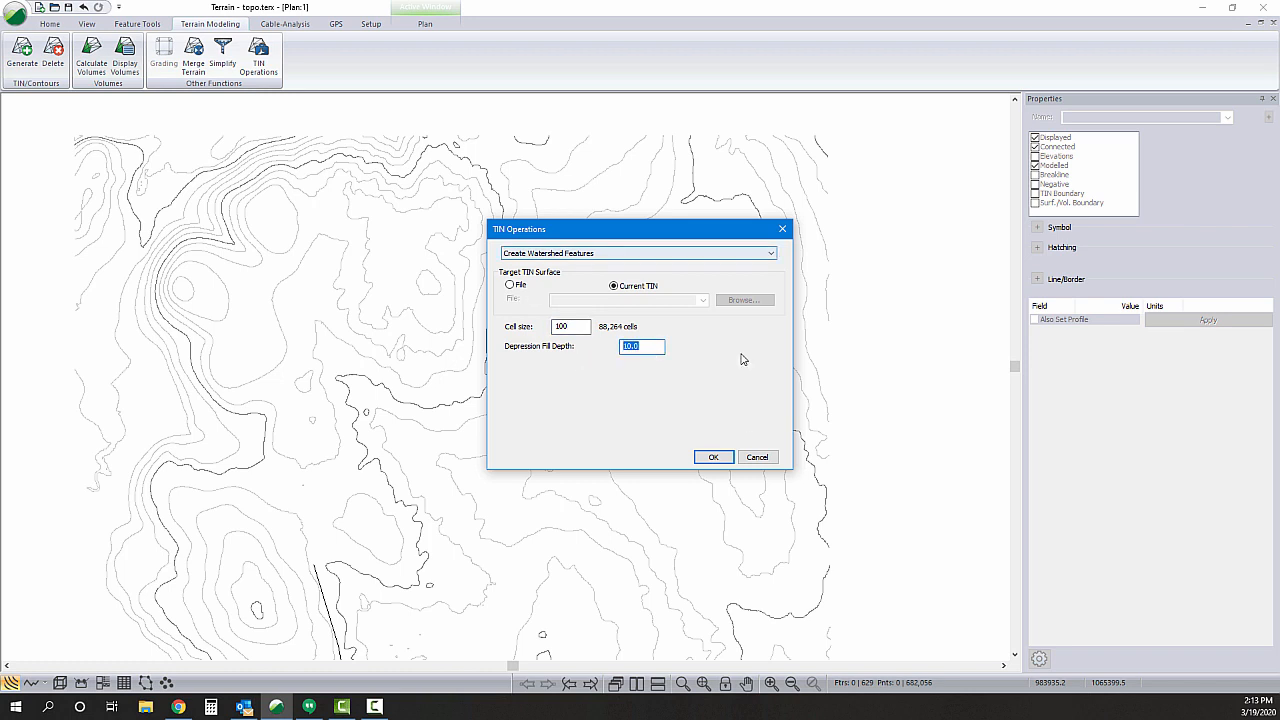
pyautogui.click(713, 457)
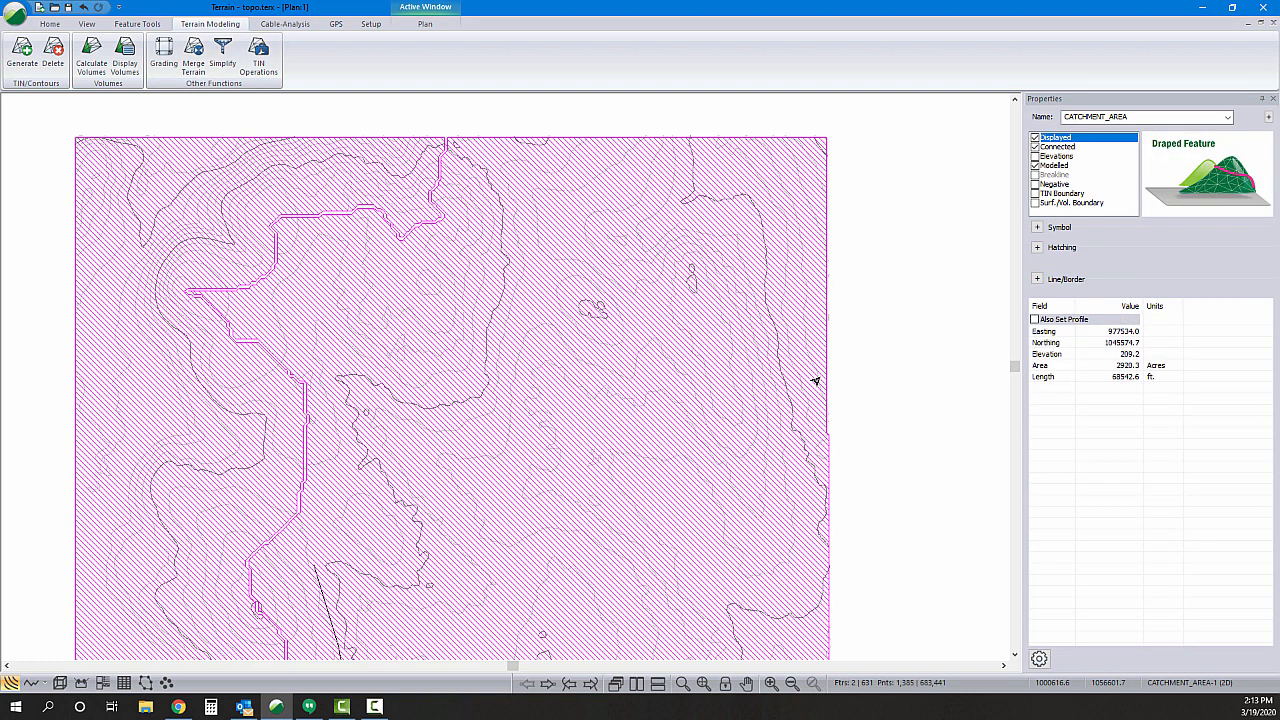